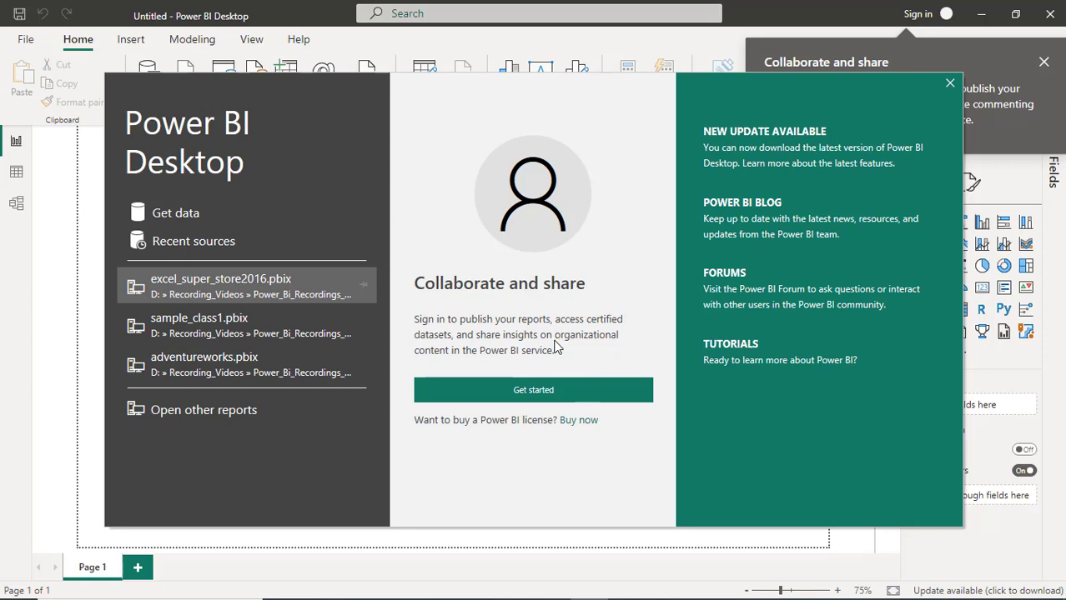
# Launch Excel from the system search and maximize its window.
pyautogui.moveTo(248, 588)
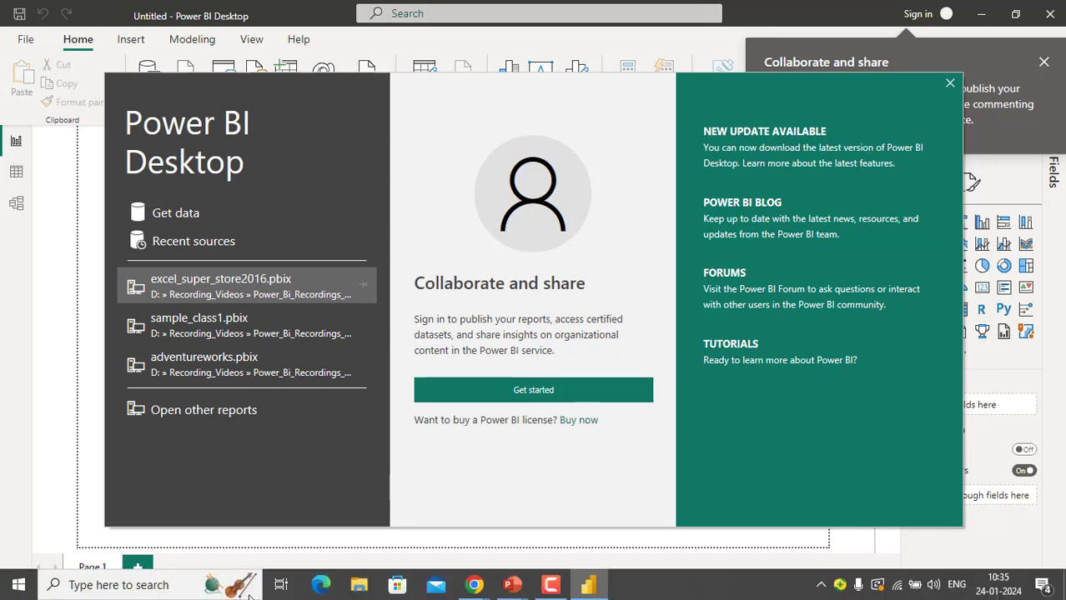
pyautogui.click(180, 585)
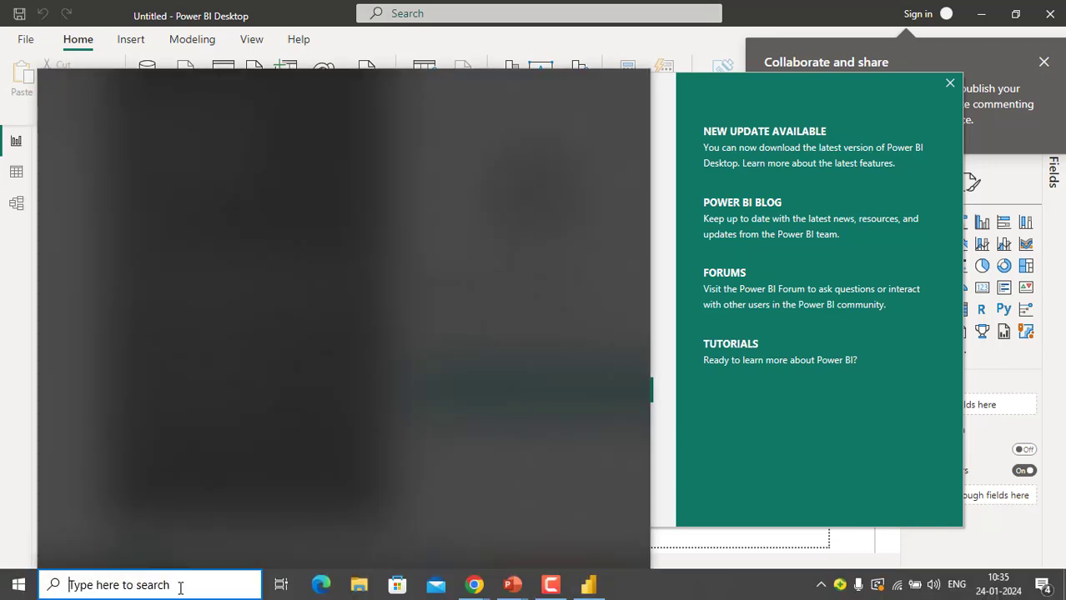
pyautogui.write('exce')
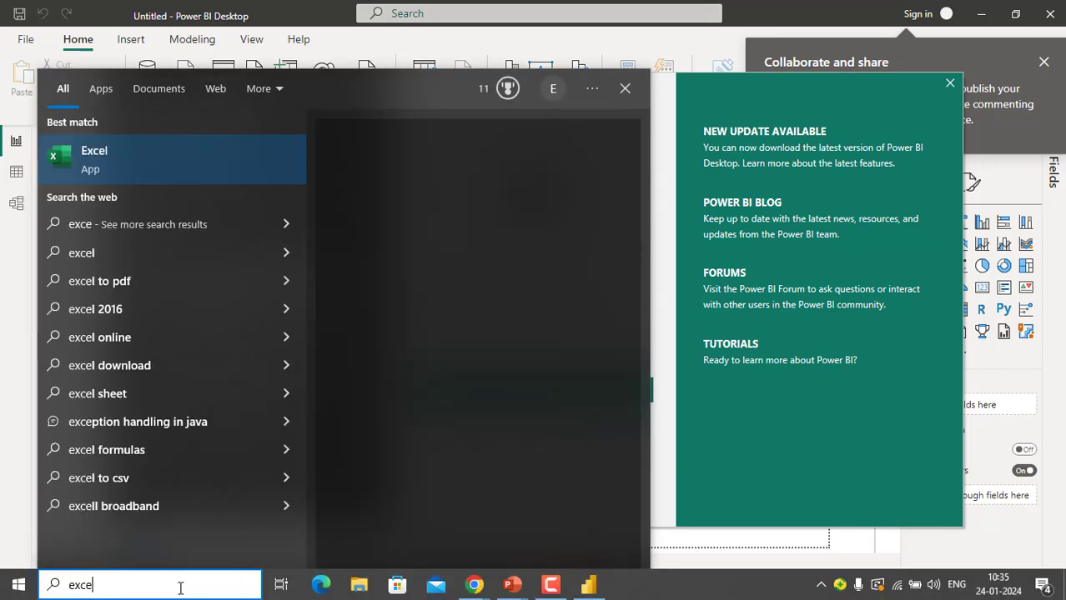
pyautogui.write('l')
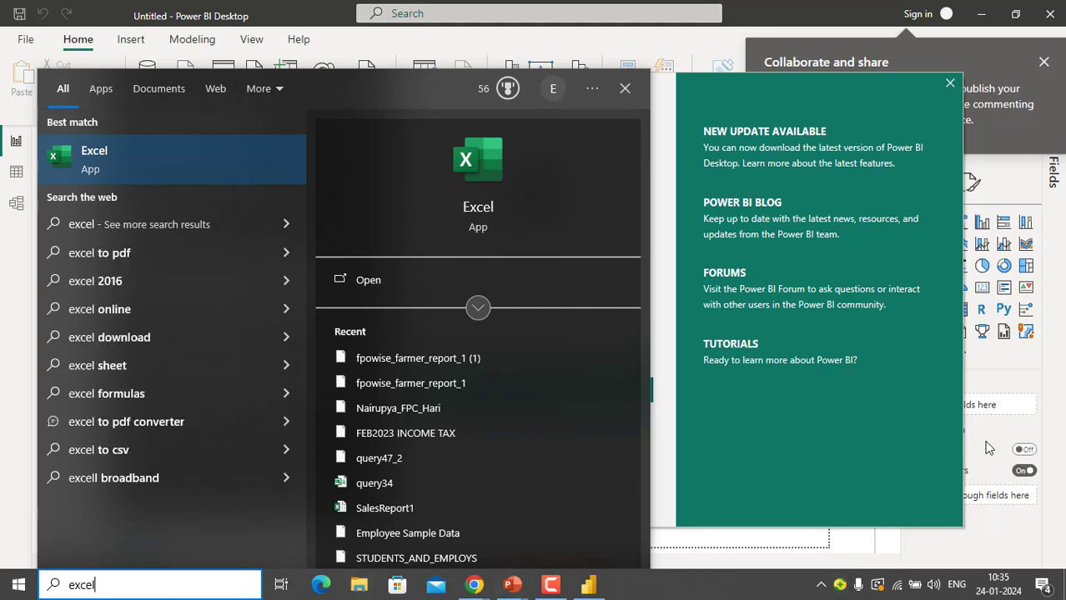
pyautogui.click(969, 338)
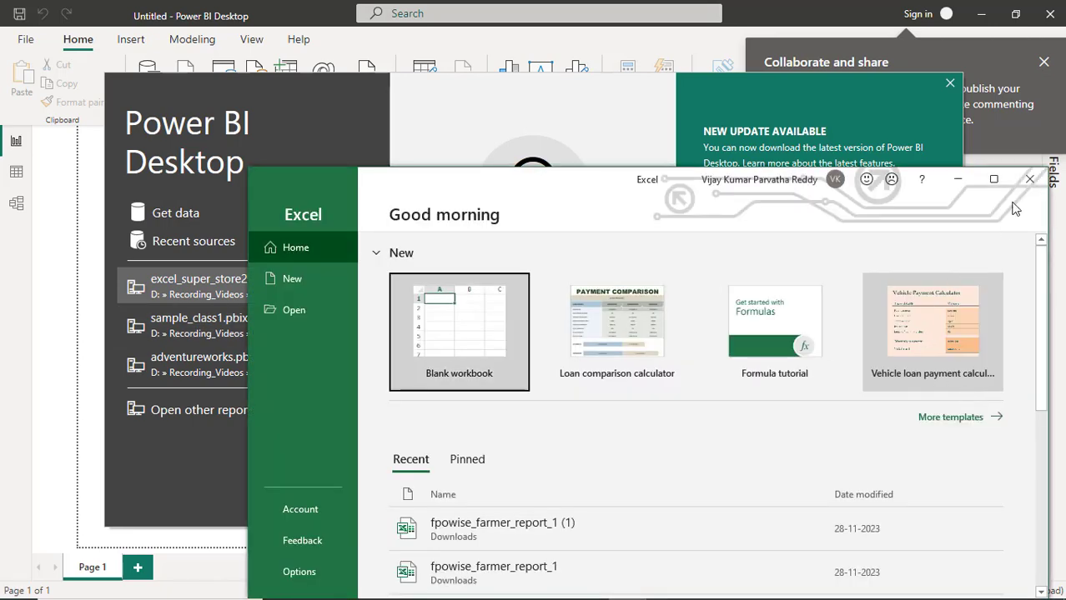
pyautogui.click(993, 179)
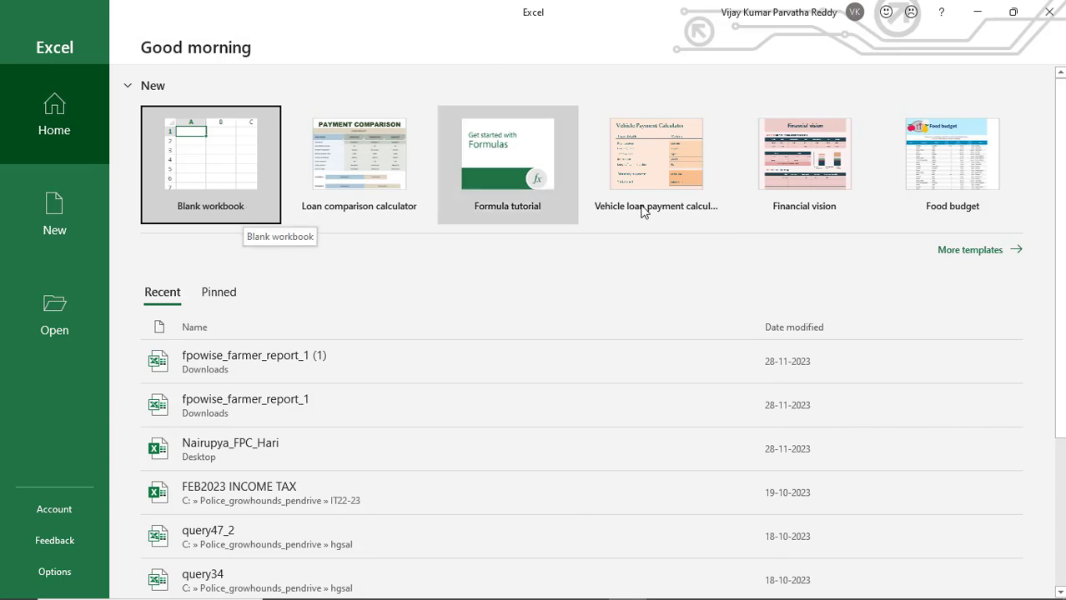
# Create a workbook from the Financial vision template and review its tables and the stacked column chart, including the Food series.
pyautogui.click(781, 179)
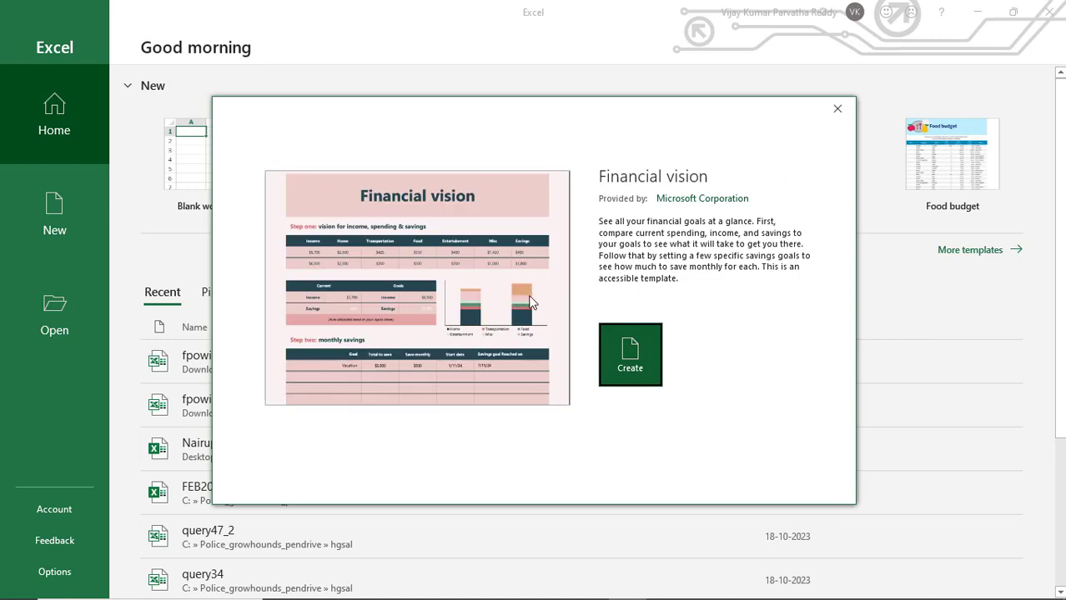
pyautogui.click(630, 350)
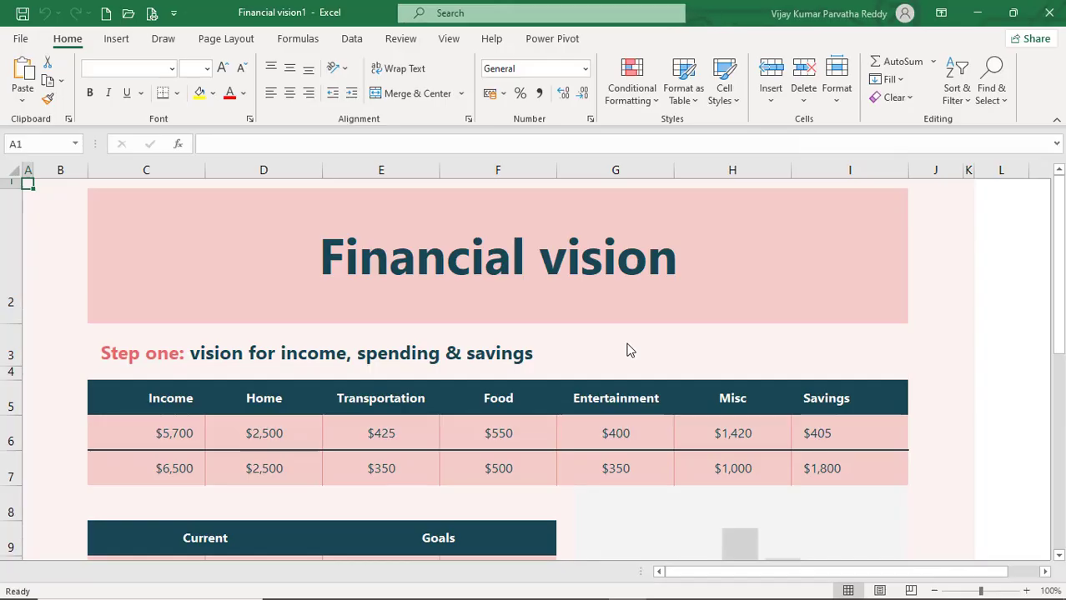
pyautogui.scroll(-5, 415, 390)
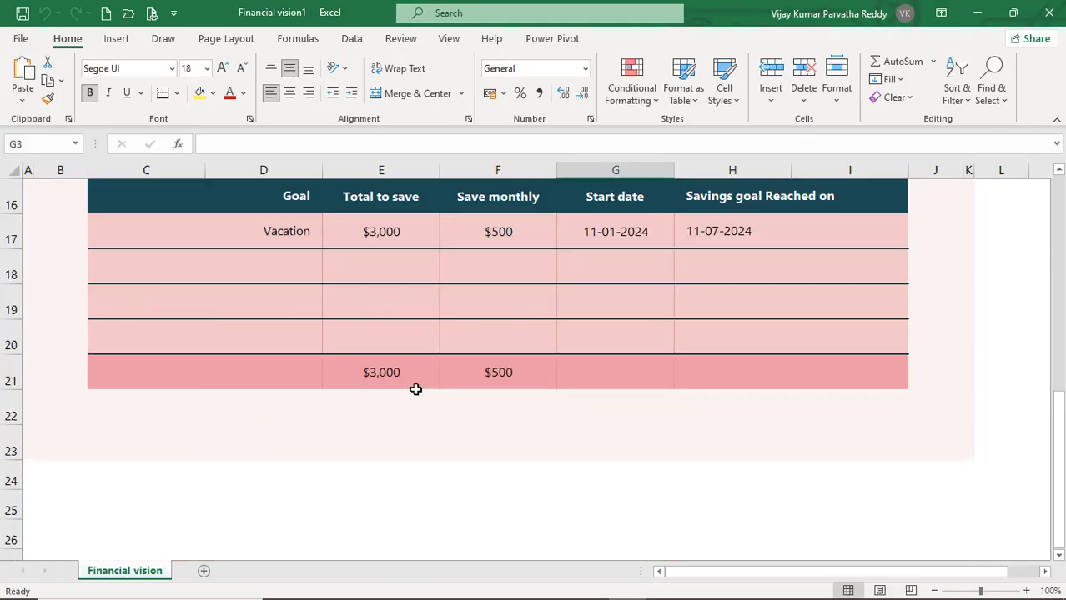
pyautogui.scroll(2, 416, 388)
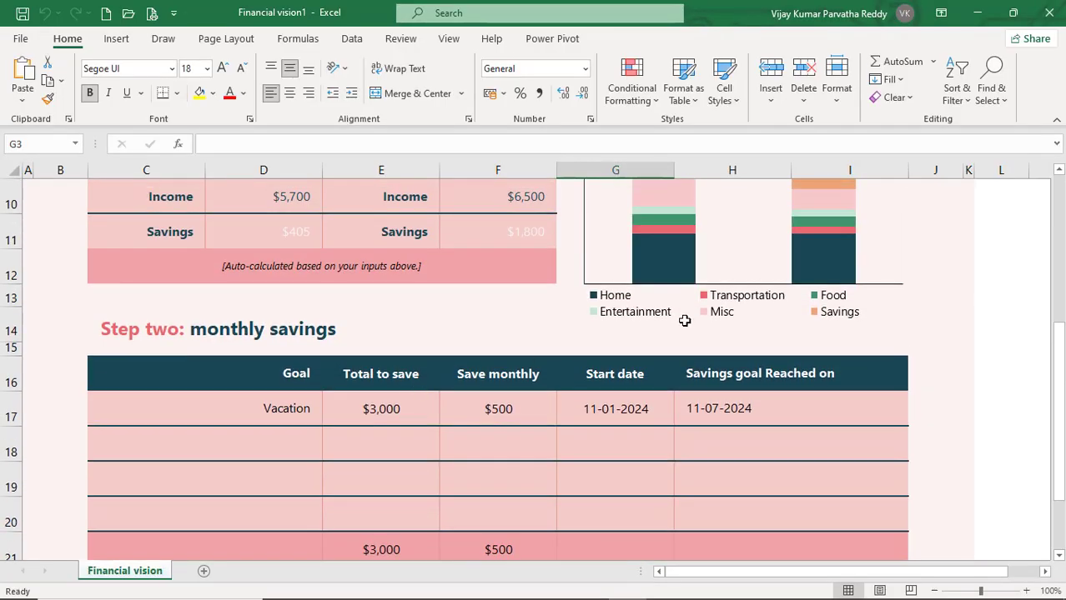
pyautogui.scroll(2, 685, 318)
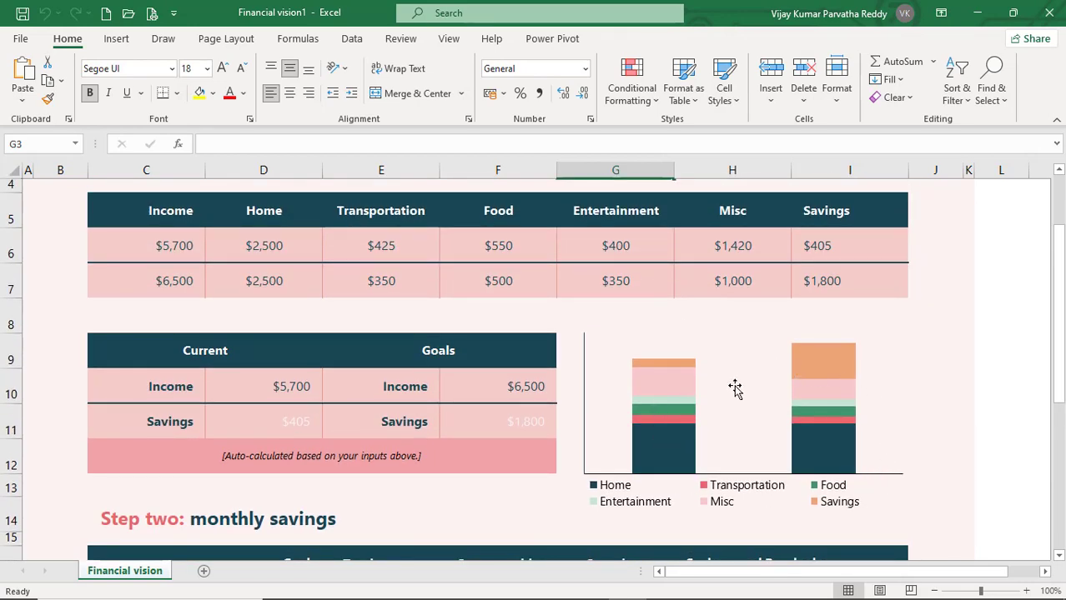
pyautogui.click(696, 415)
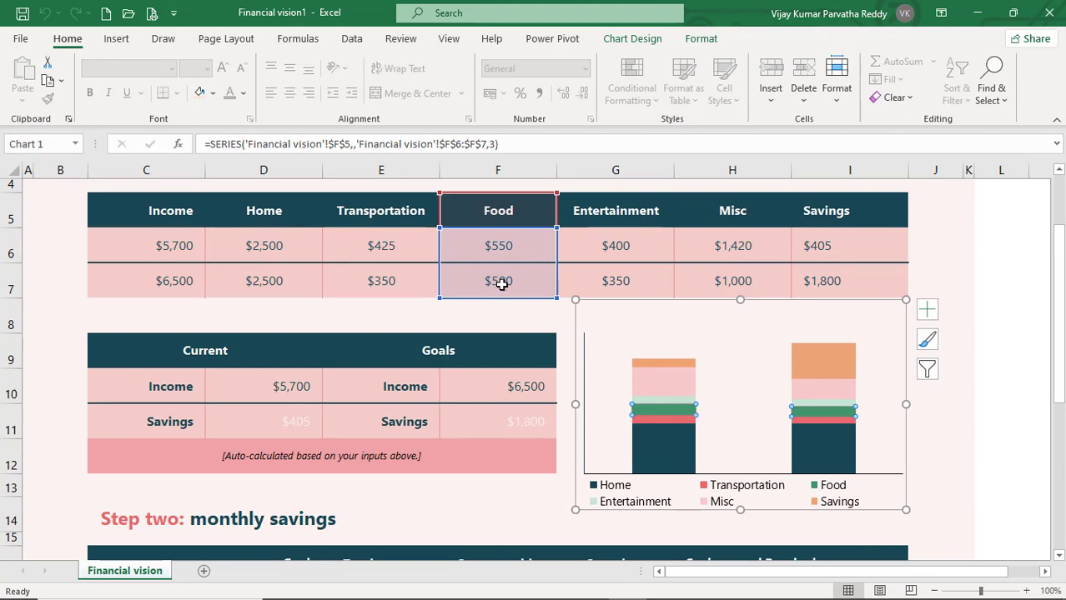
pyautogui.click(412, 281)
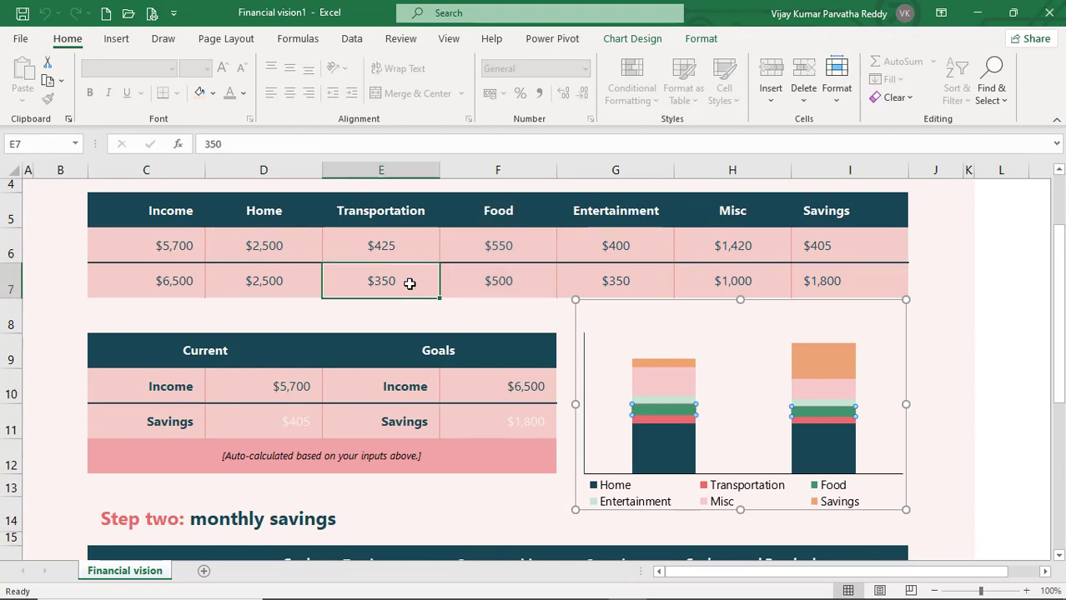
pyautogui.click(474, 281)
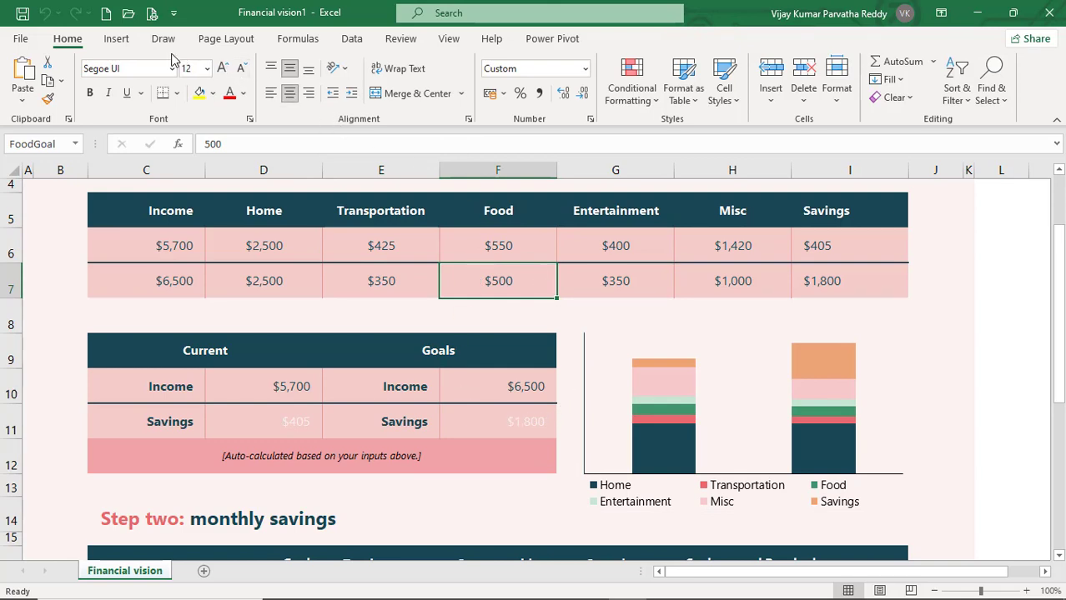
# Bring up the full list of chart types available for insertion in the Financial vision workbook.
pyautogui.click(116, 40)
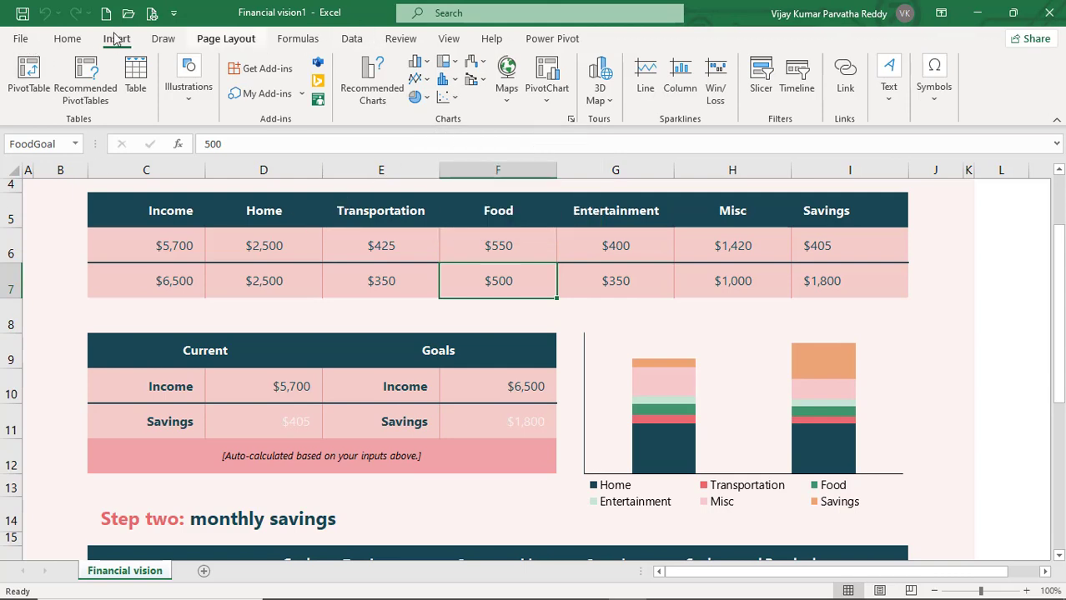
pyautogui.click(23, 42)
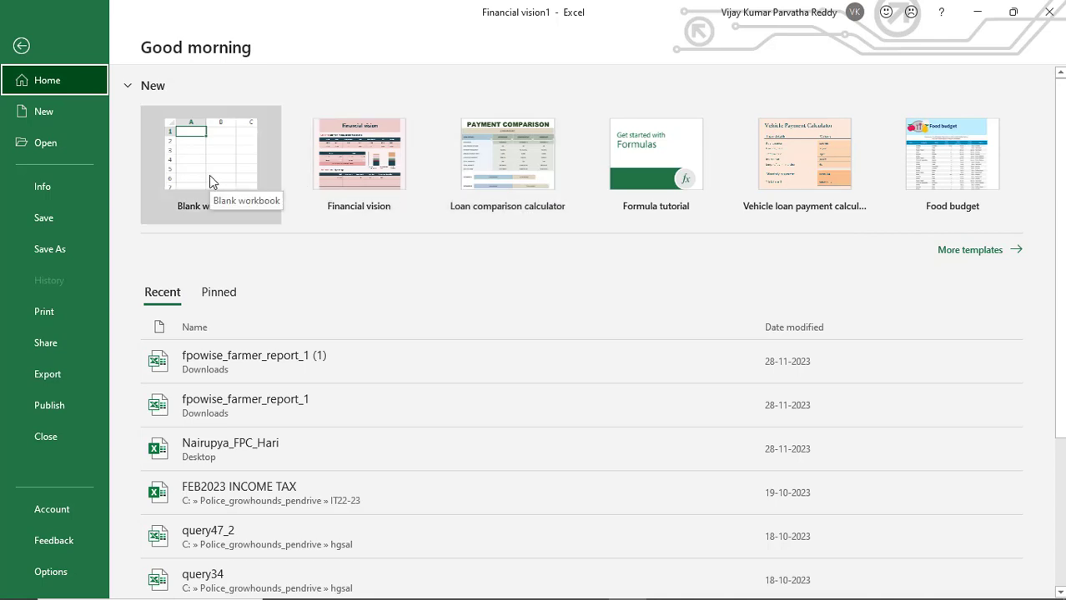
pyautogui.click(21, 47)
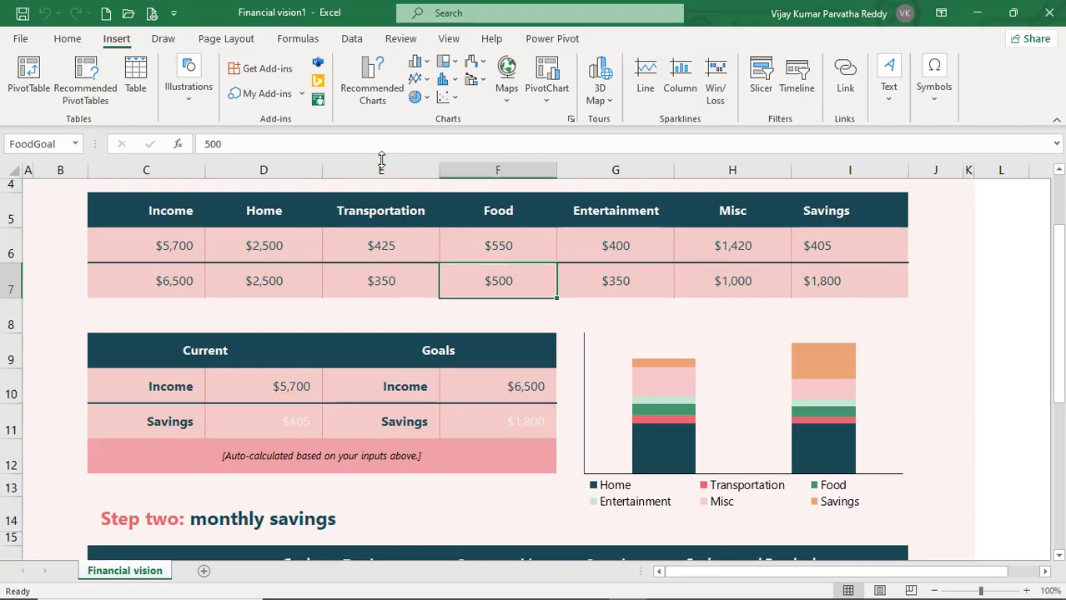
pyautogui.click(571, 123)
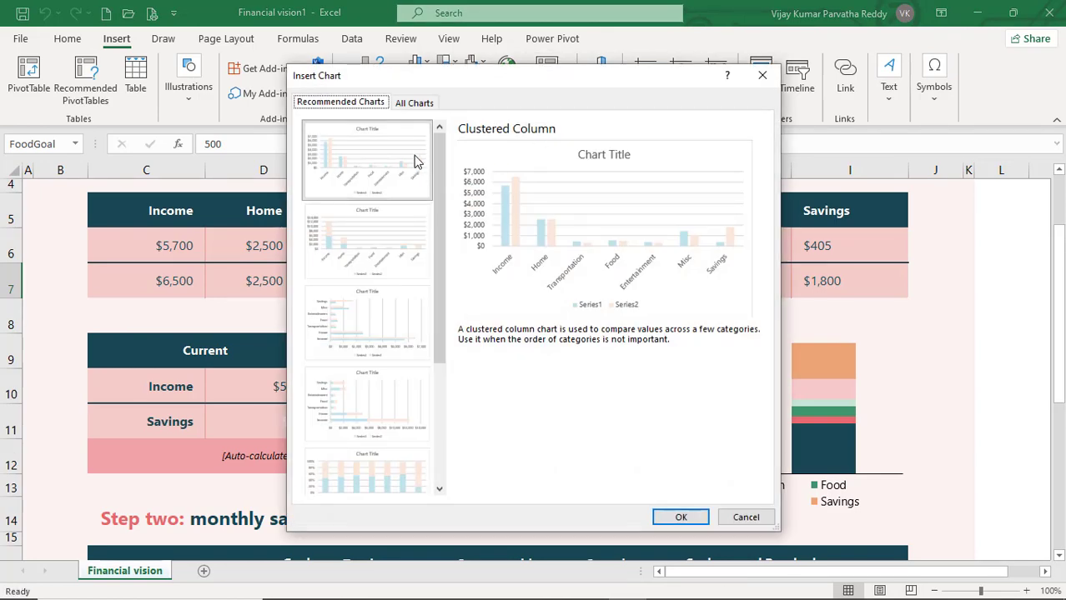
pyautogui.click(408, 105)
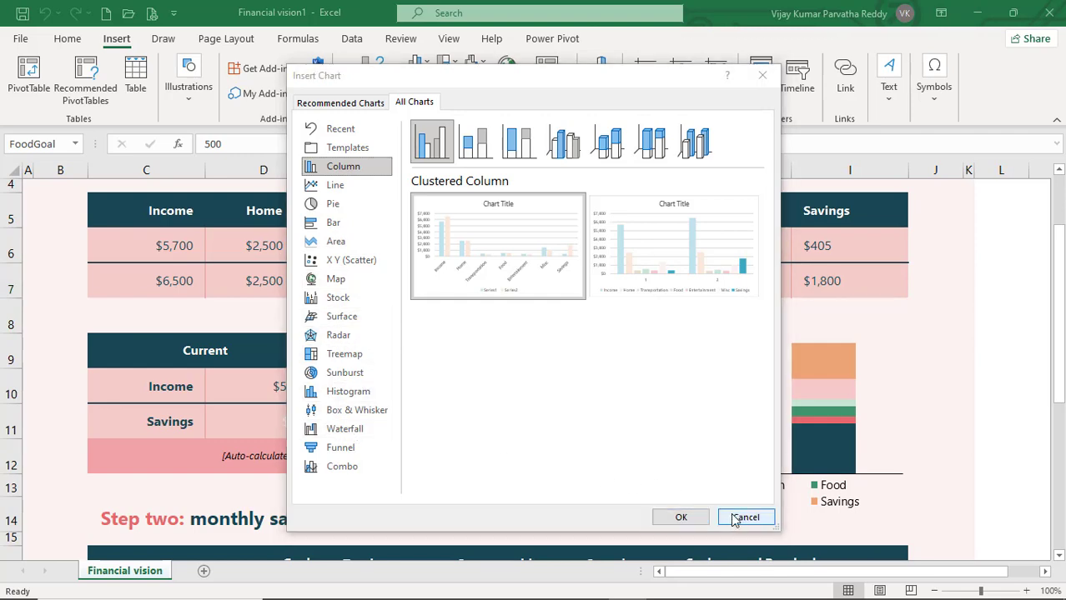
# Switch to Power BI Desktop and dismiss the startup screen and the Collaborate and share notice.
pyautogui.hotkey('alt', 'Tab')
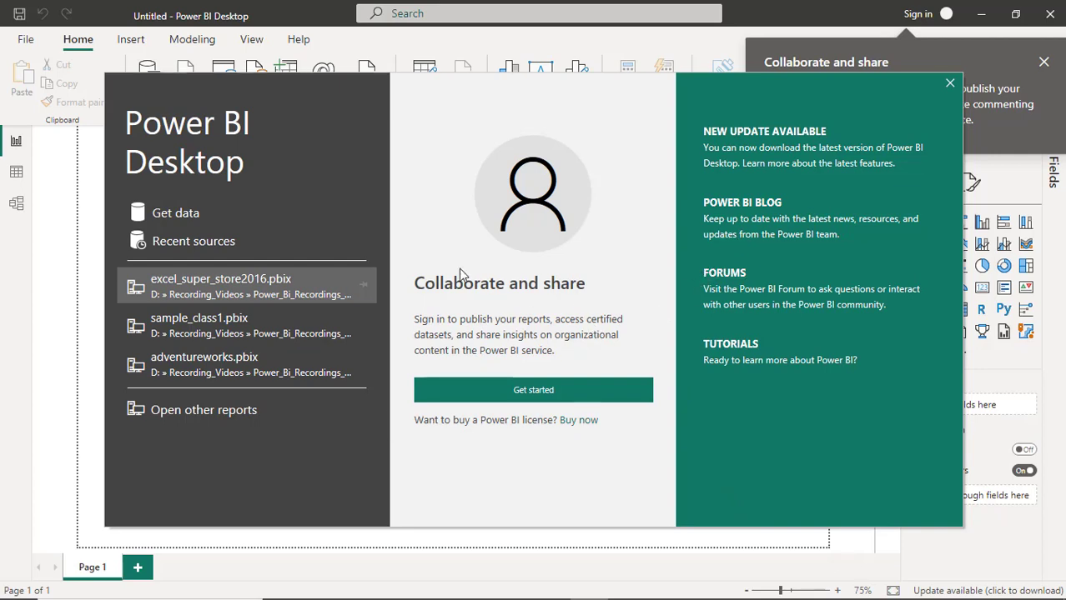
pyautogui.click(950, 85)
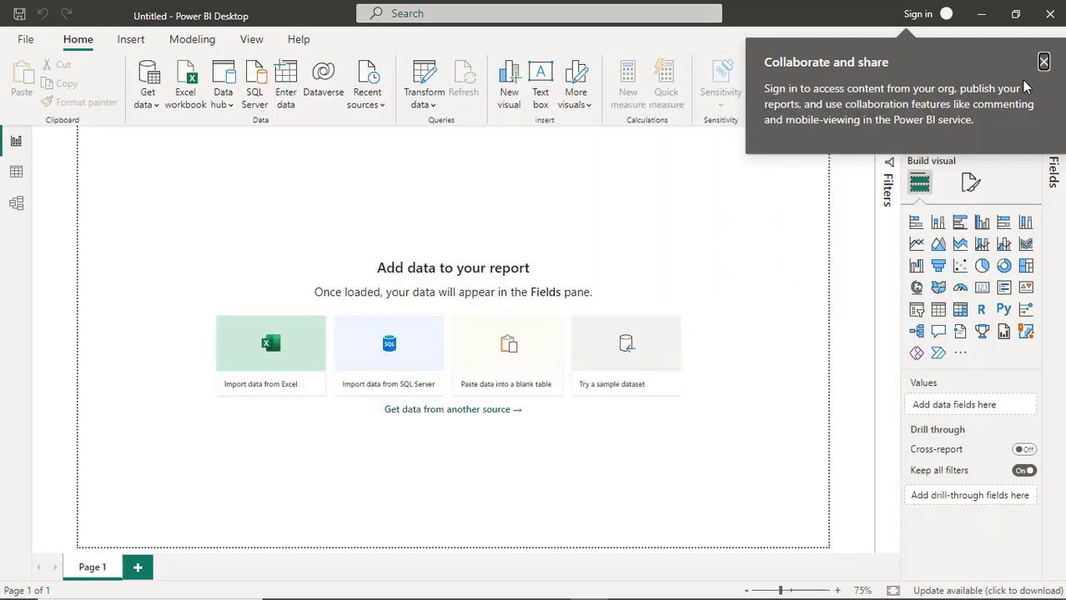
pyautogui.click(1042, 64)
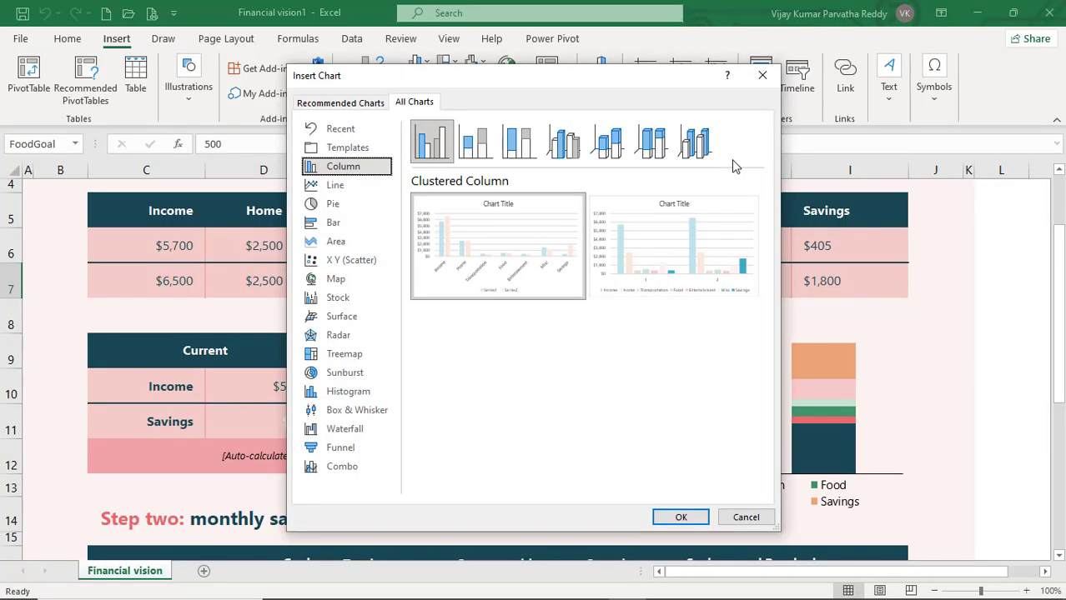
# Switch between Power BI Desktop and Excel, and view Excel's Line, Bar and Pie chart types against the Power BI visuals.
pyautogui.hotkey('alt', 'Tab')
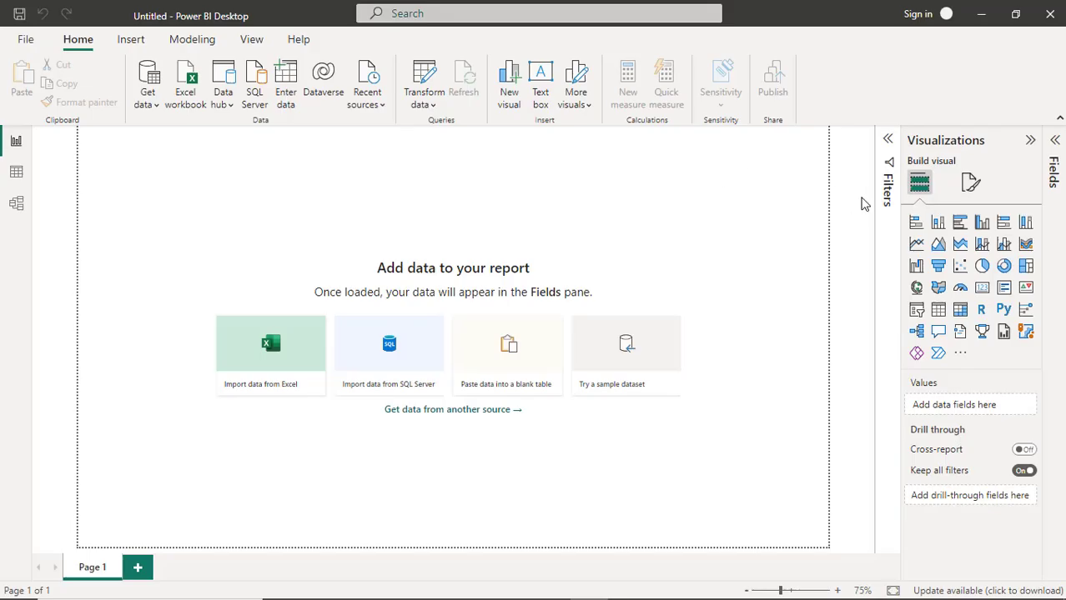
pyautogui.hotkey('alt', 'Tab')
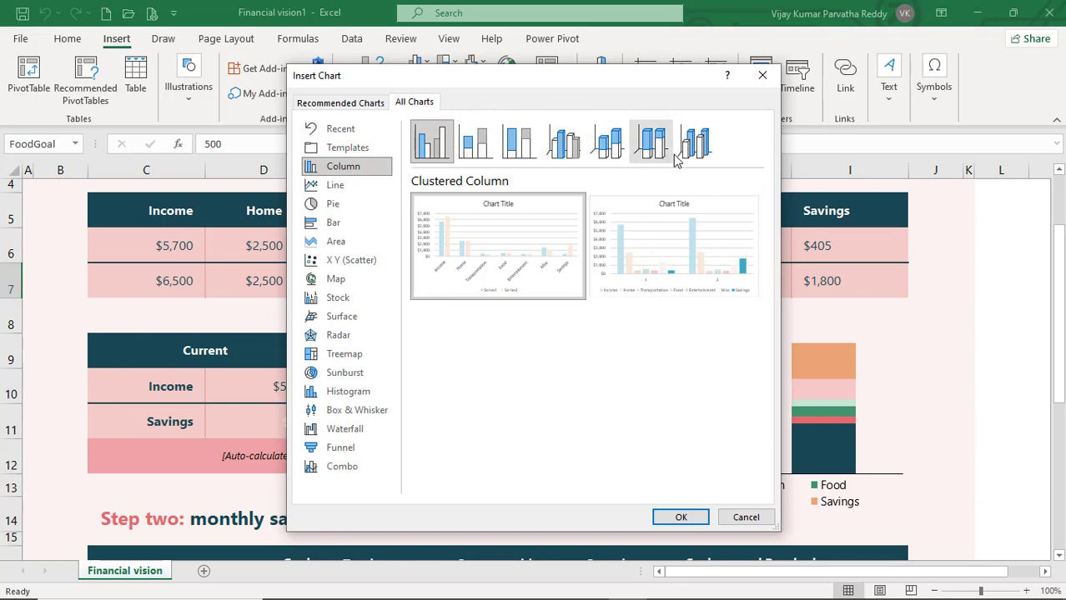
pyautogui.click(345, 185)
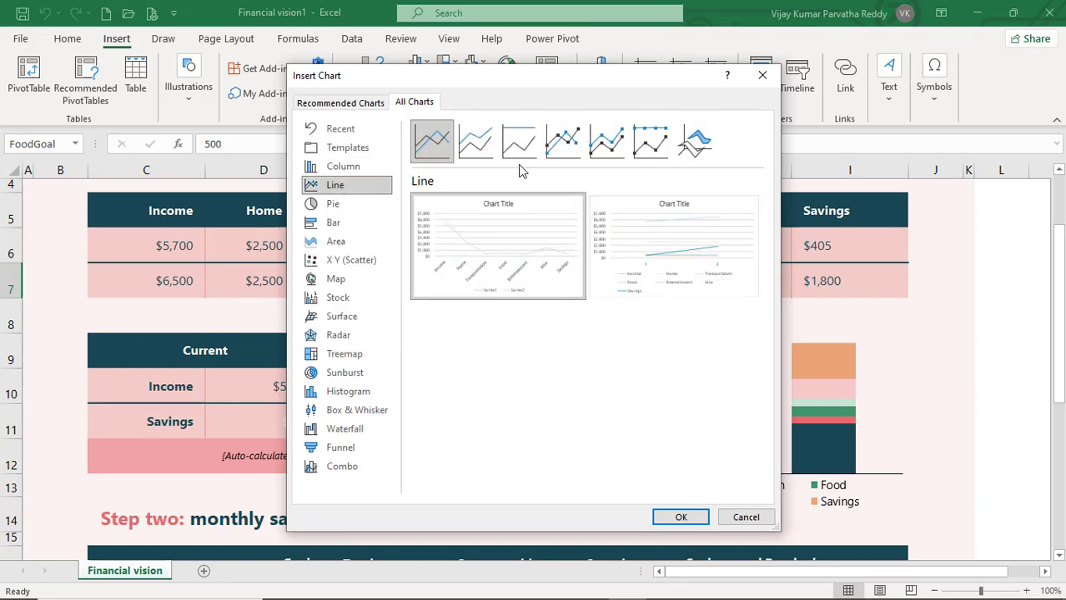
pyautogui.click(337, 223)
pyautogui.click(338, 210)
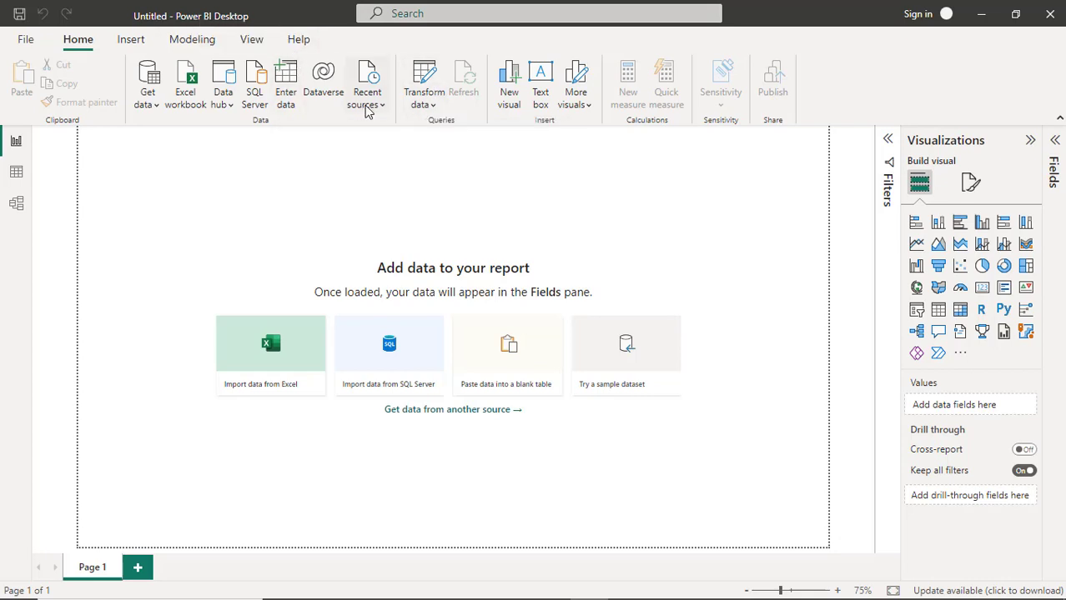
# Open the Power Query Editor from the empty Power BI report to view its data transformation commands, and close it.
pyautogui.click(436, 96)
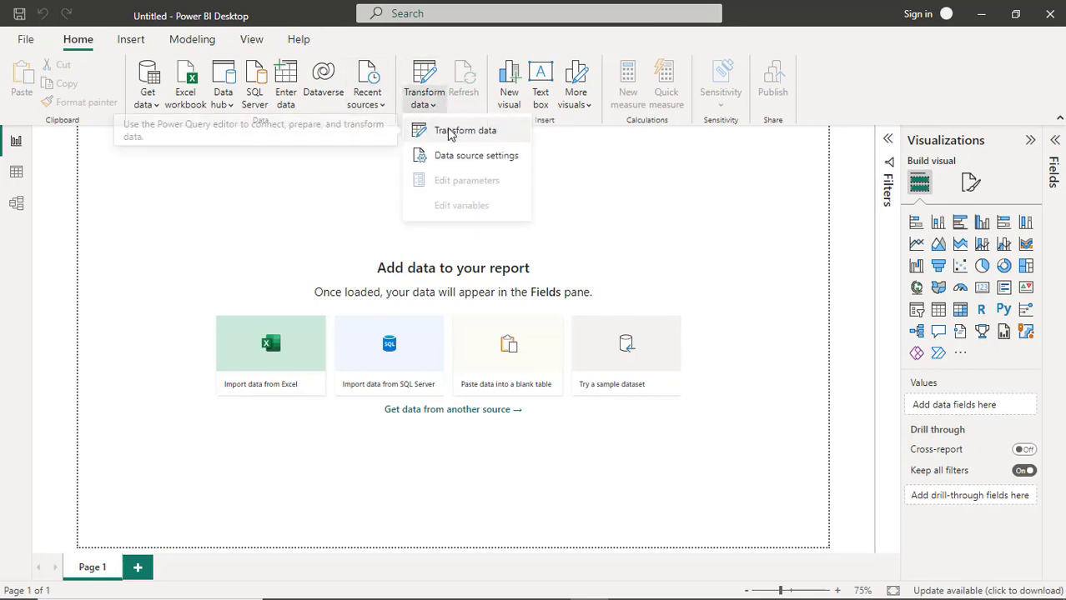
pyautogui.click(447, 129)
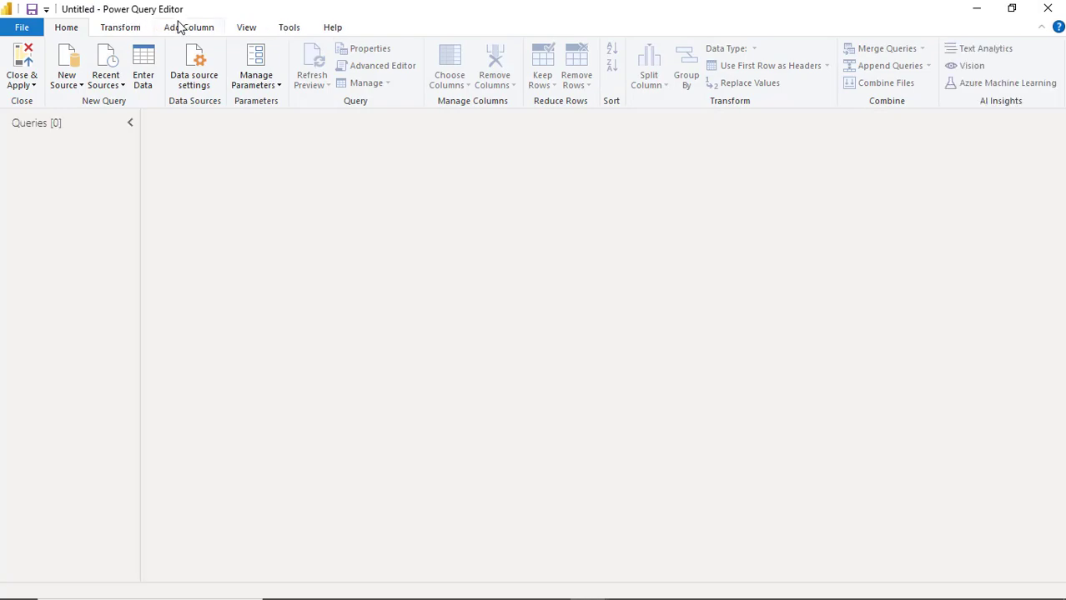
pyautogui.click(1047, 10)
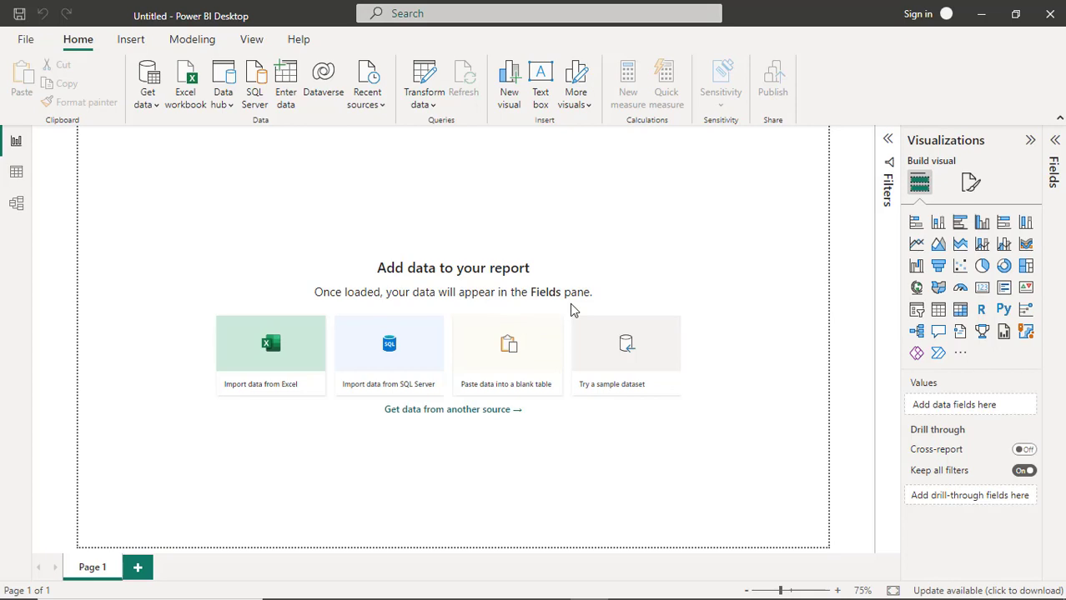
# Reopen the Power Query Editor and return to the report with Close & Apply.
pyautogui.click(428, 93)
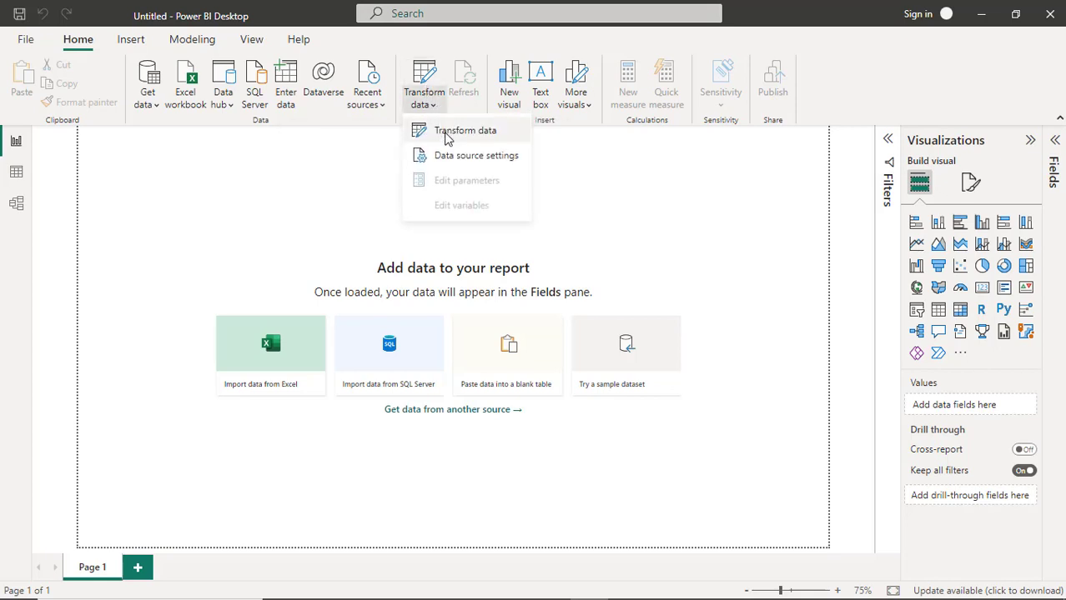
pyautogui.click(444, 131)
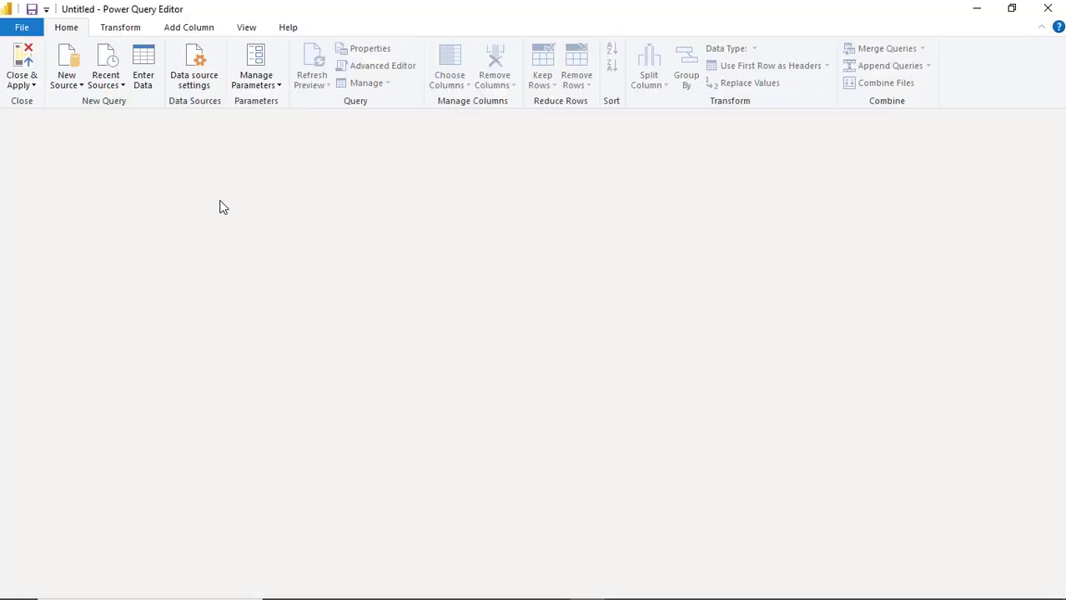
pyautogui.click(26, 73)
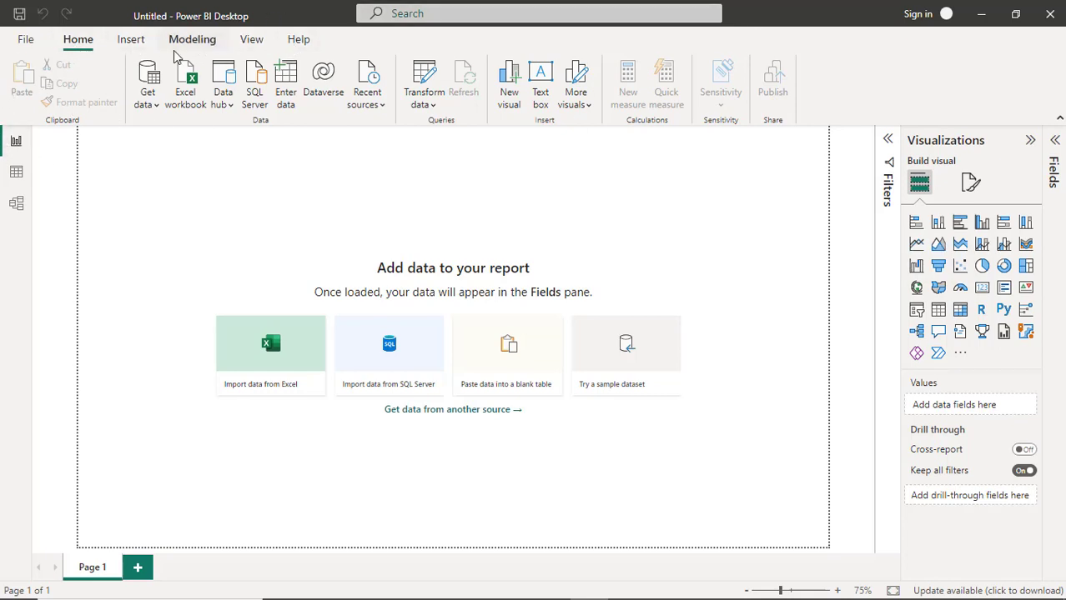
pyautogui.click(136, 40)
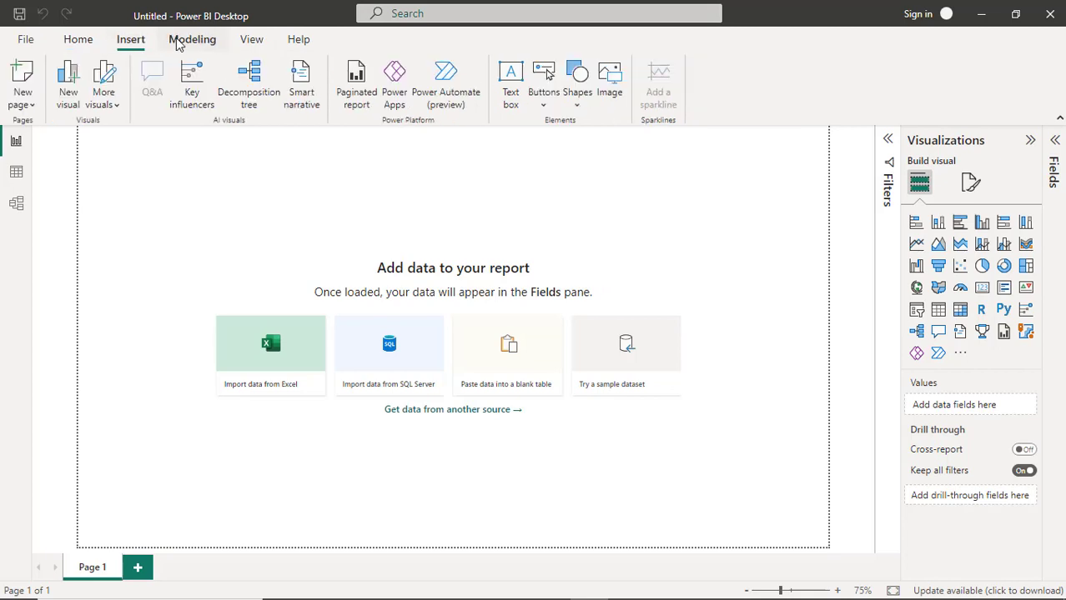
pyautogui.click(176, 42)
pyautogui.click(91, 42)
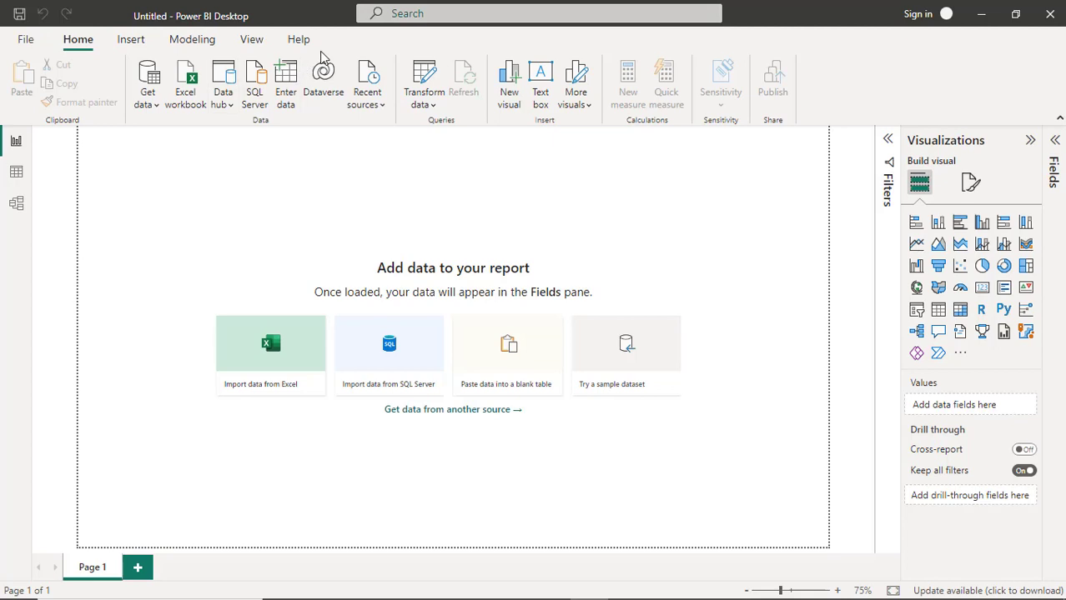
pyautogui.click(133, 41)
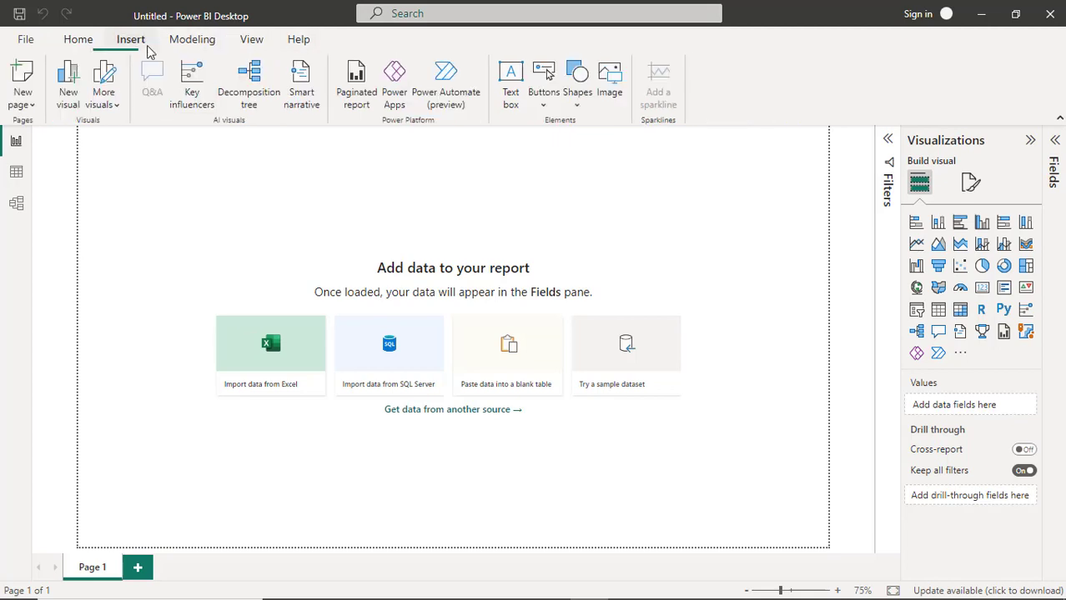
# View the report's Insert, Modeling, View and Help commands, and return to the Home commands.
pyautogui.click(180, 42)
pyautogui.click(125, 42)
pyautogui.click(78, 41)
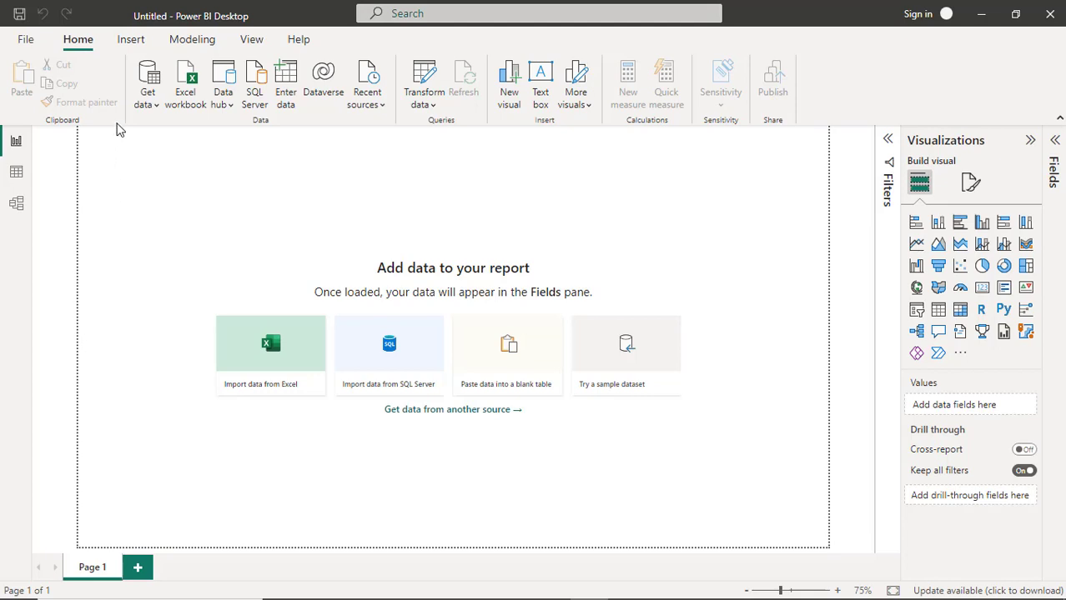
pyautogui.click(127, 44)
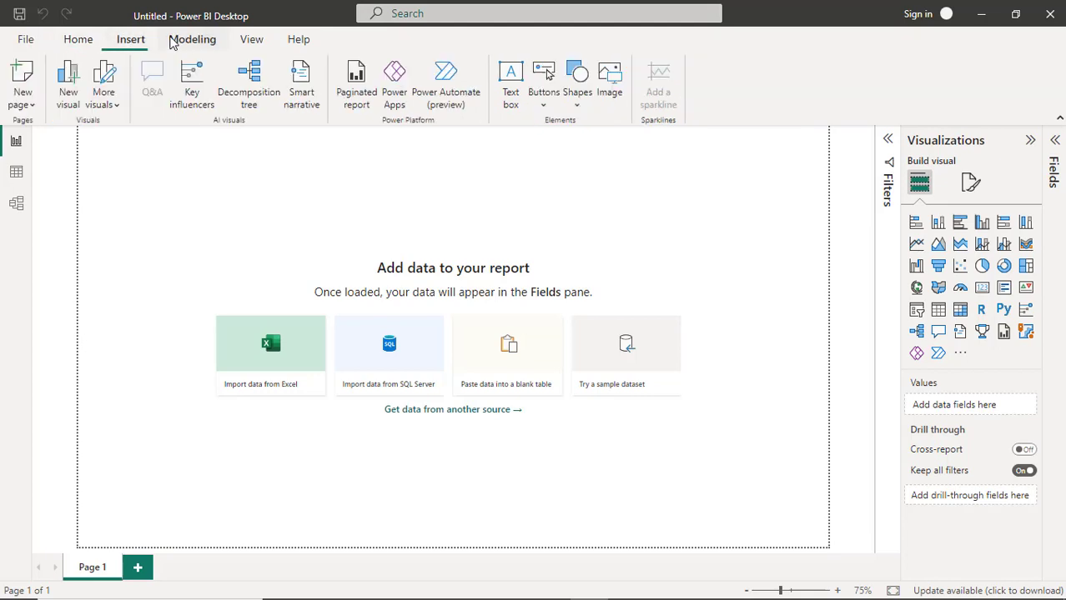
pyautogui.click(188, 41)
pyautogui.click(250, 40)
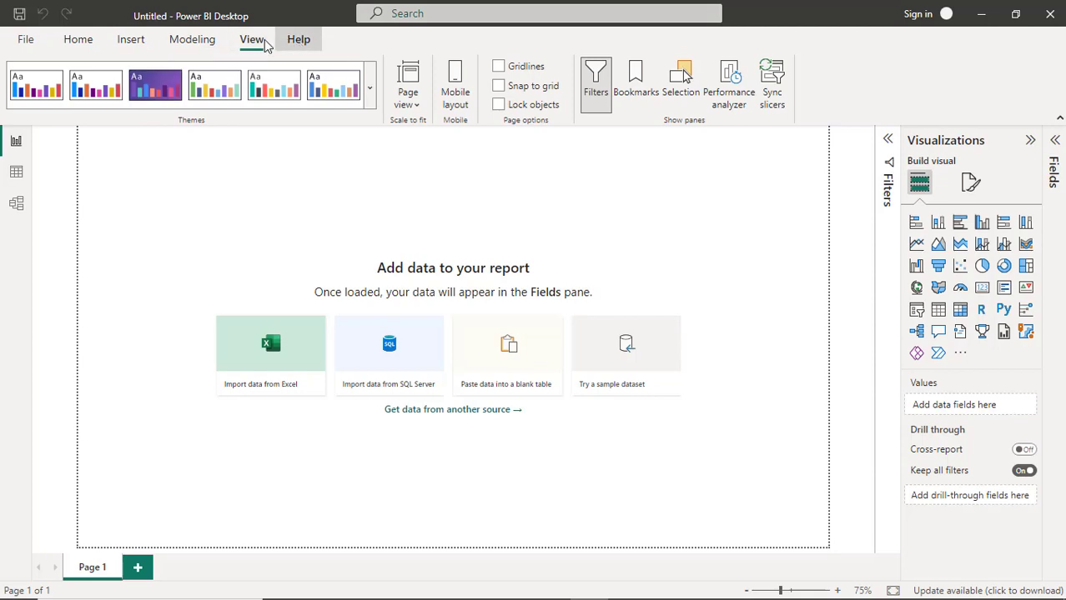
pyautogui.click(297, 41)
pyautogui.click(96, 41)
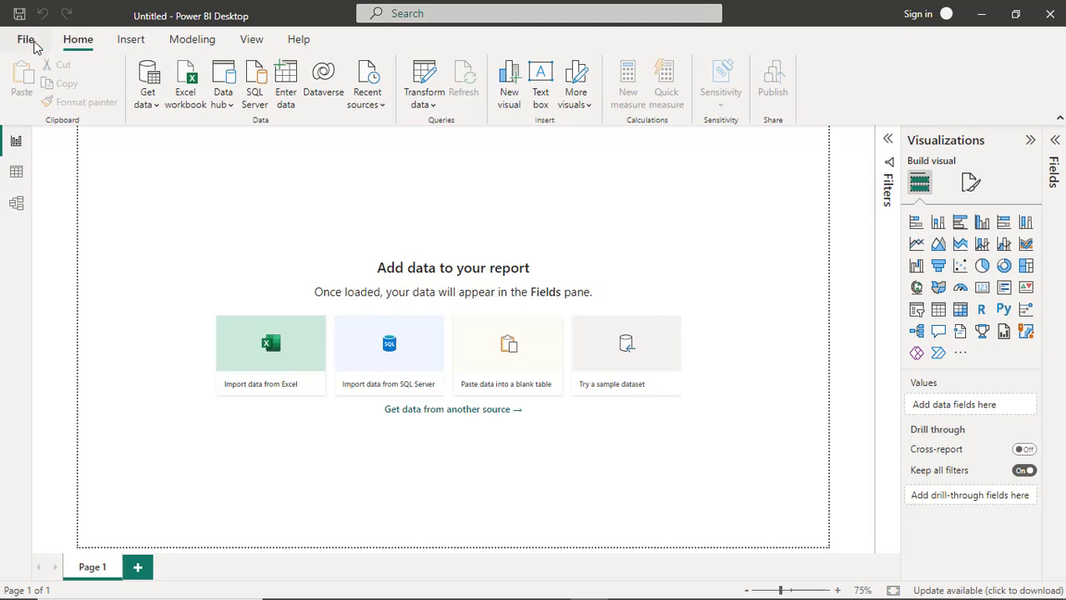
# View the report's file commands and recent reports, and revisit the Insert and Modeling commands before returning to the Home commands.
pyautogui.click(33, 42)
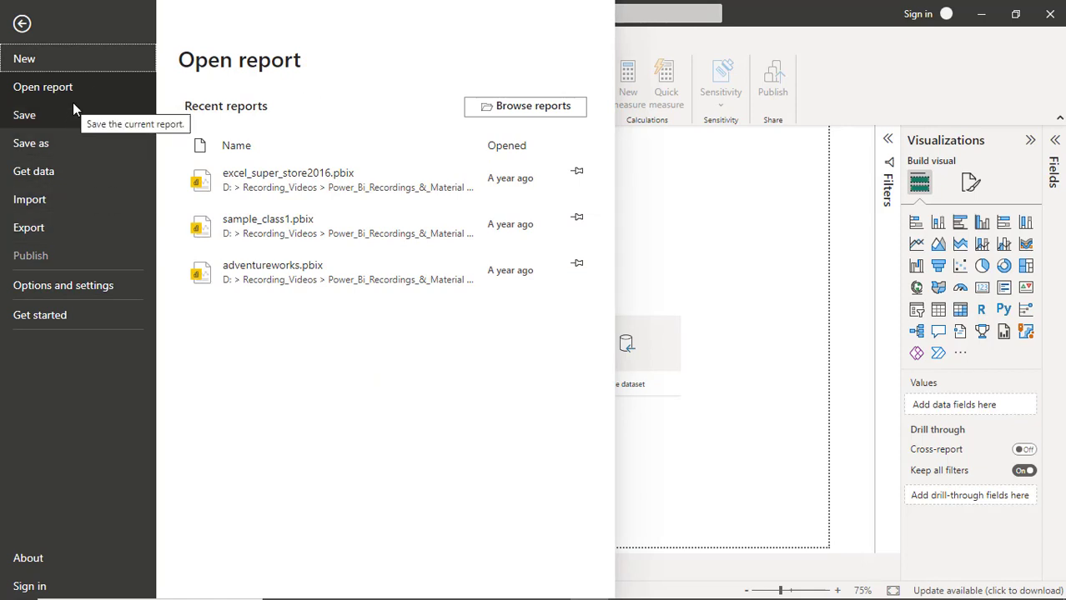
pyautogui.click(22, 25)
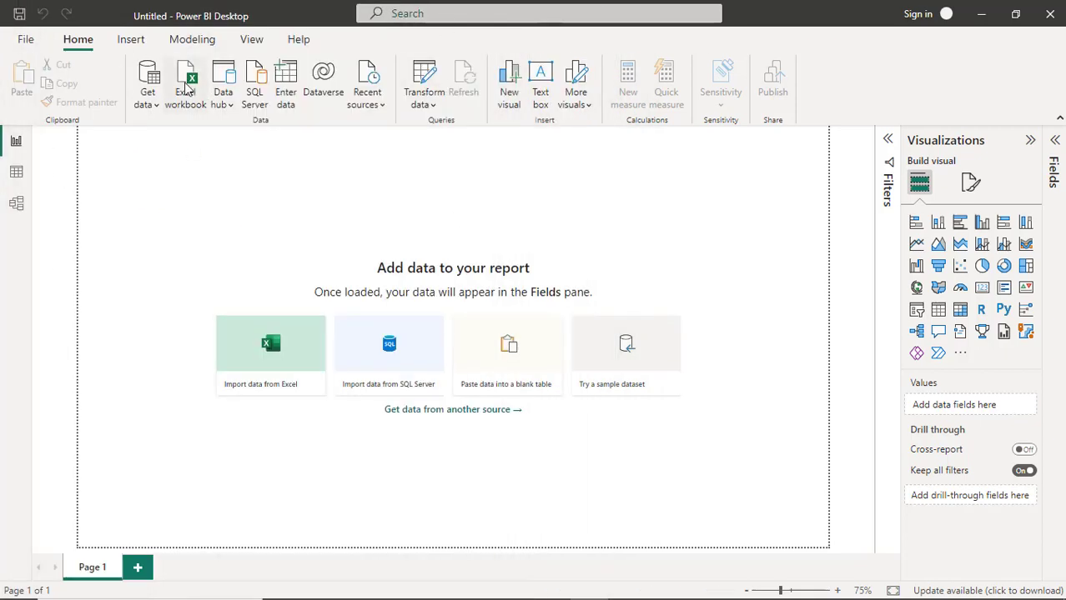
pyautogui.click(134, 40)
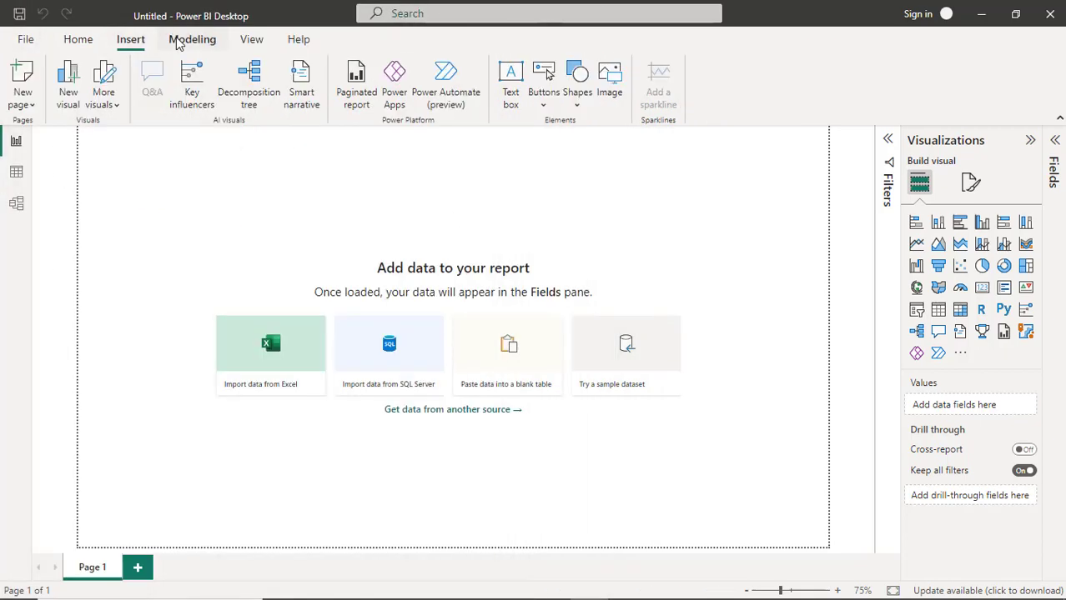
pyautogui.click(177, 44)
pyautogui.click(96, 43)
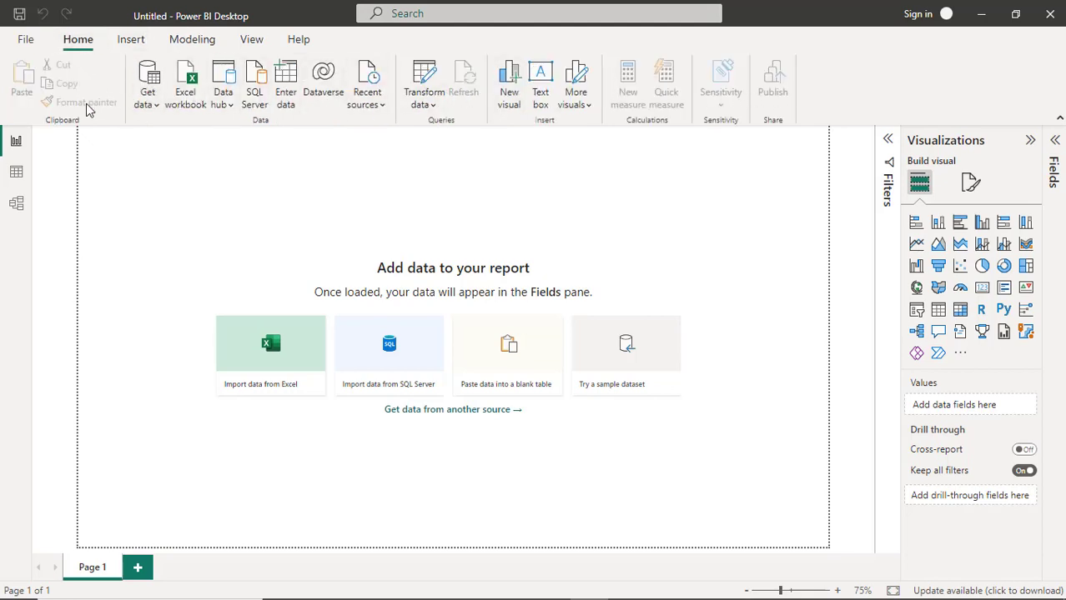
# Switch to Excel, dismiss the Insert Chart dialog, and view the Page Layout and Formulas commands.
pyautogui.moveTo(498, 590)
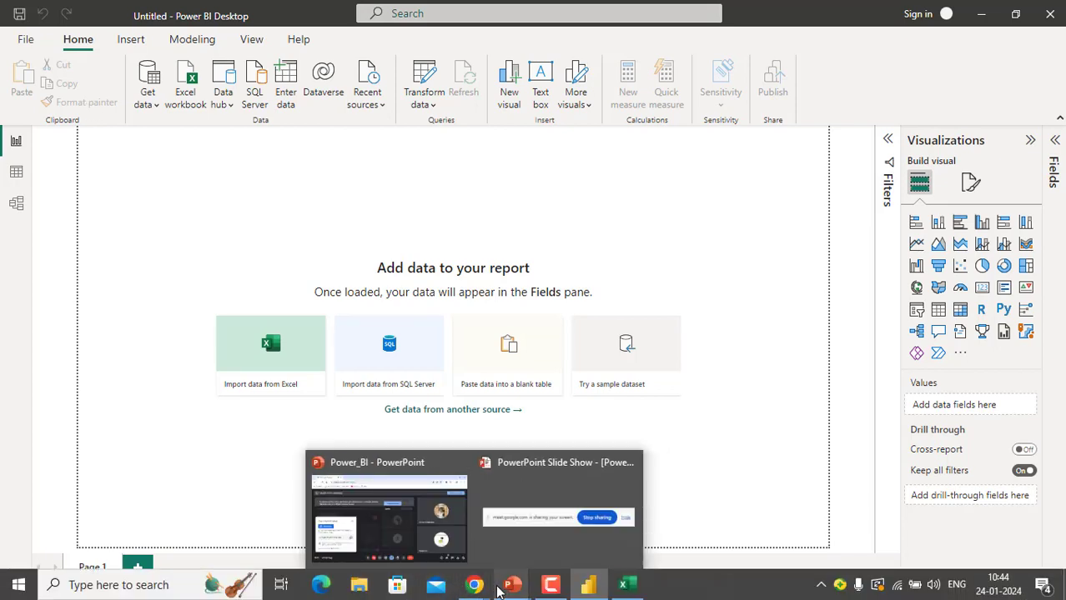
pyautogui.click(626, 587)
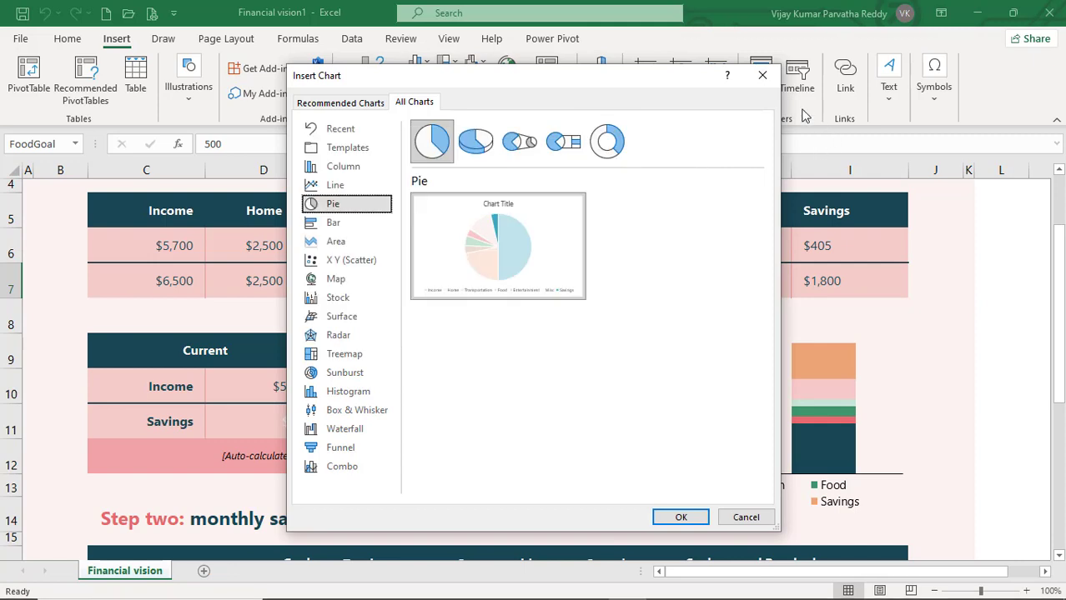
pyautogui.click(762, 75)
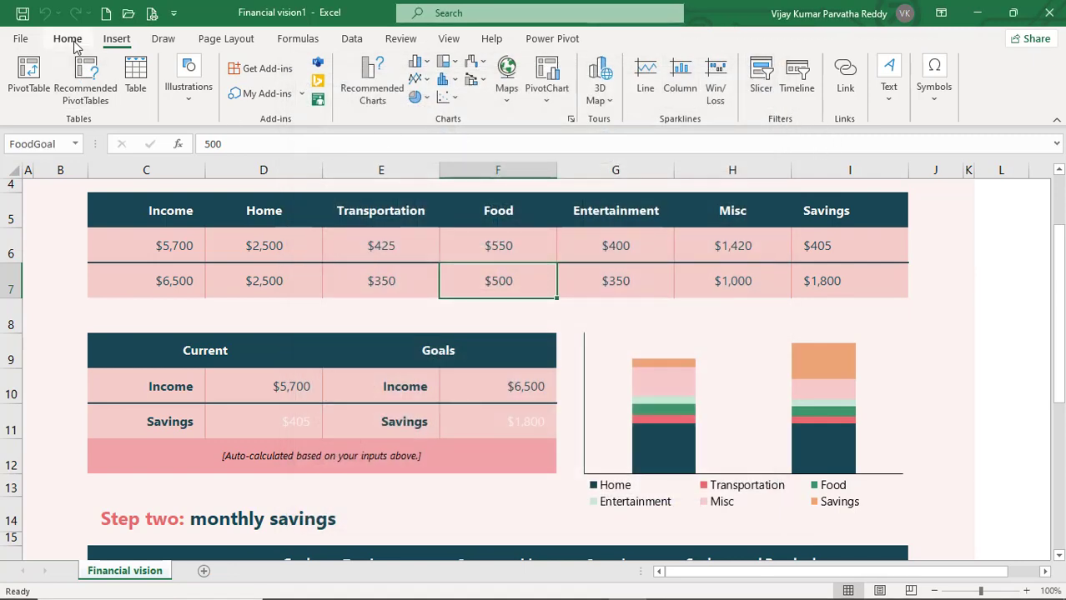
pyautogui.click(161, 41)
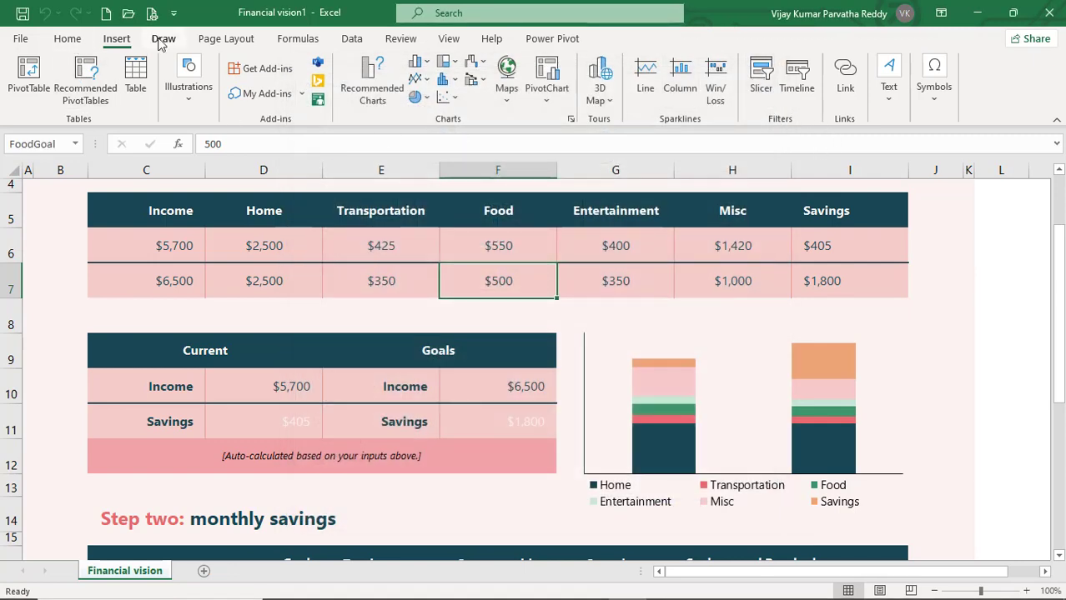
pyautogui.click(226, 40)
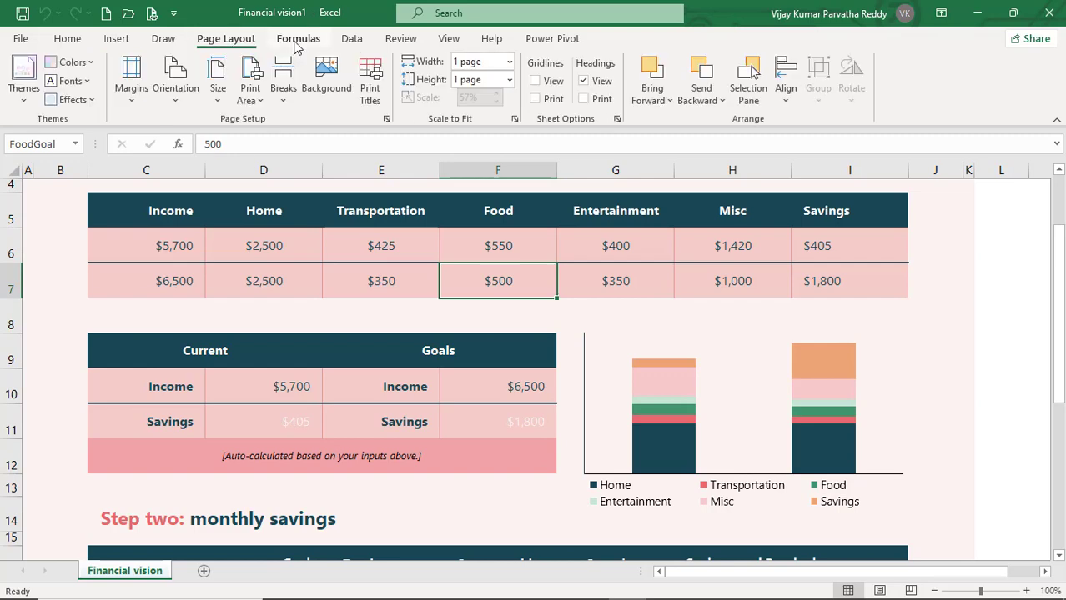
pyautogui.click(297, 42)
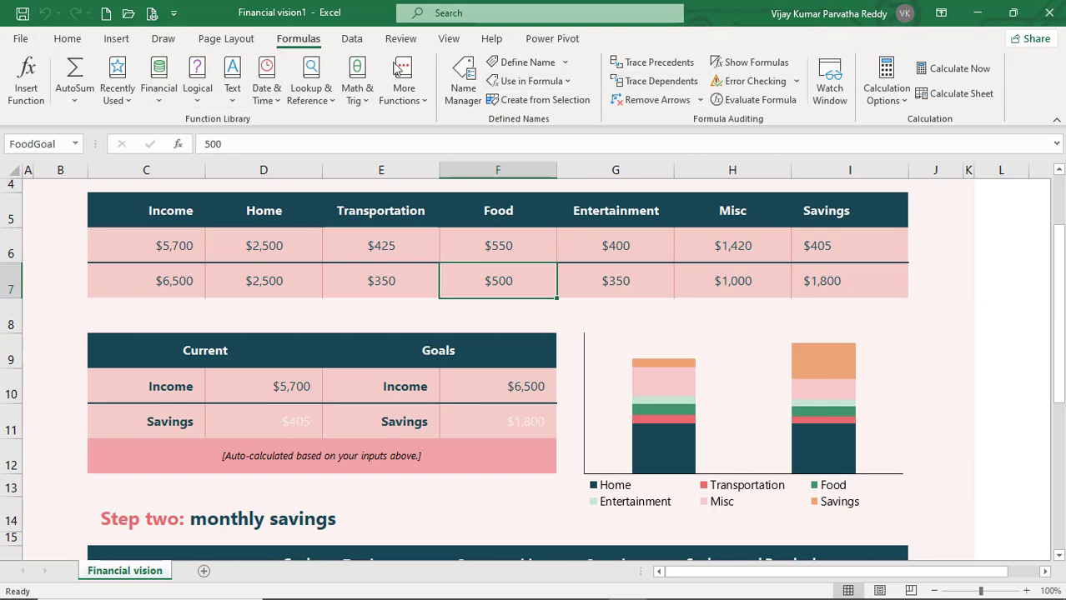
# Switch back to Power BI Desktop and view its Insert and Home commands for comparison with Excel.
pyautogui.hotkey('alt', 'Tab')
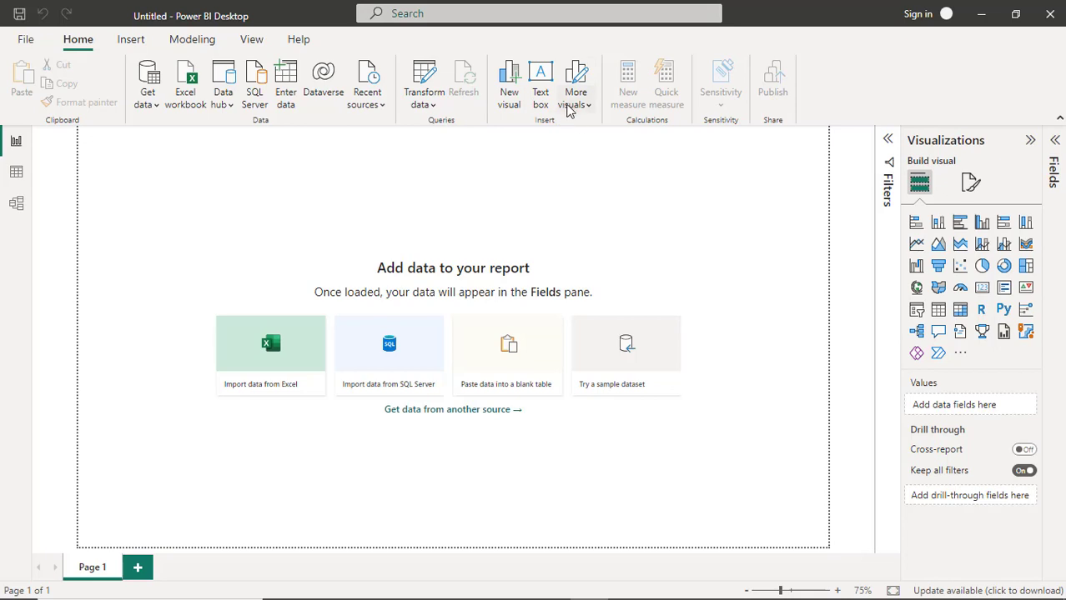
pyautogui.click(131, 42)
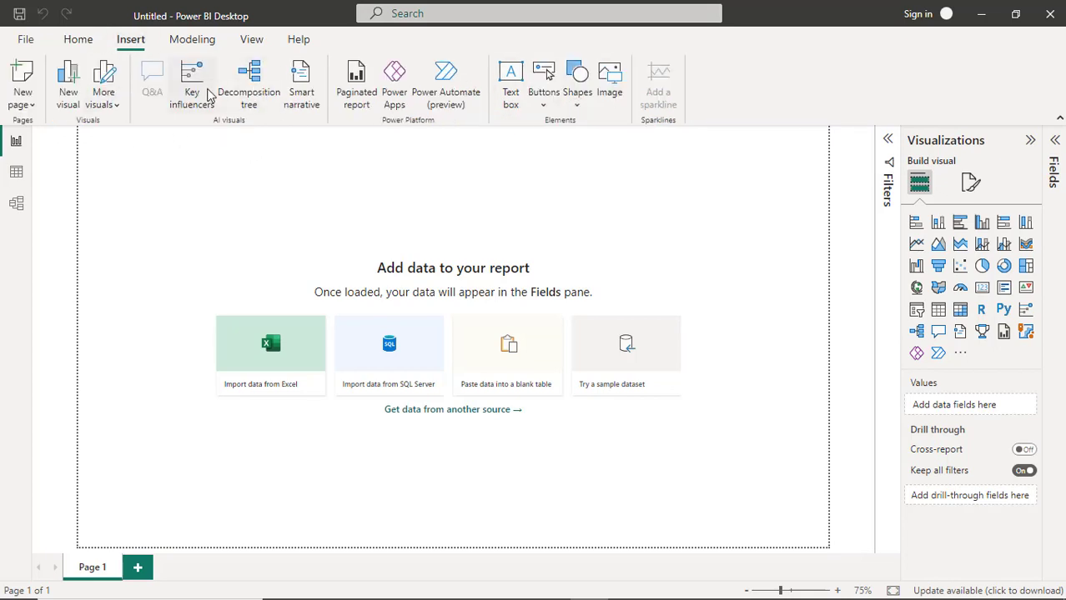
pyautogui.click(77, 47)
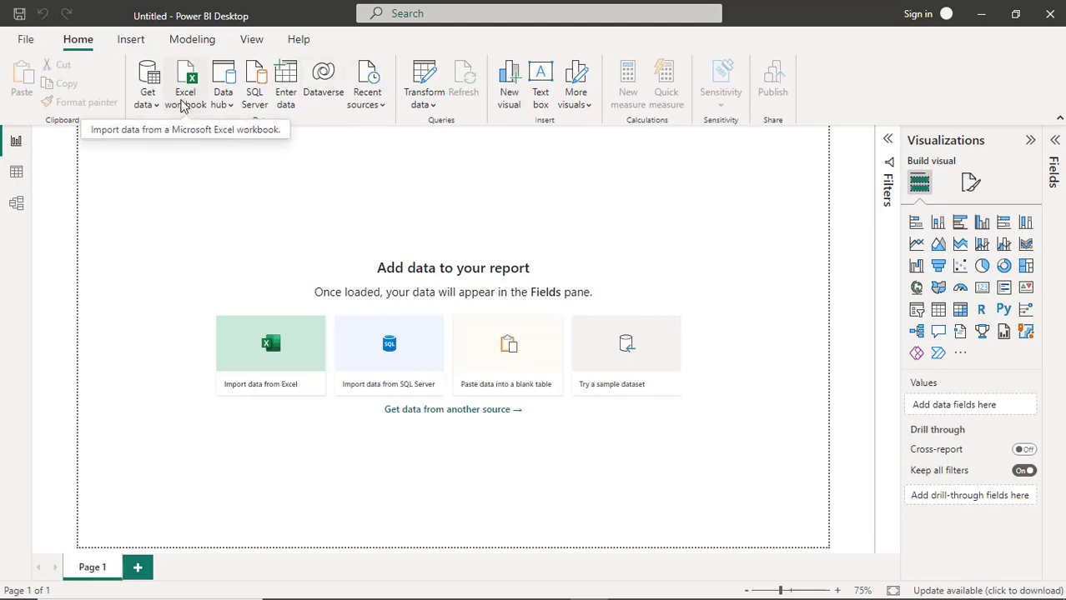
# Switch to the PowerPoint slide on the components of Power BI Desktop, and return to Power BI's Report view.
pyautogui.hotkey('alt', 'Tab')
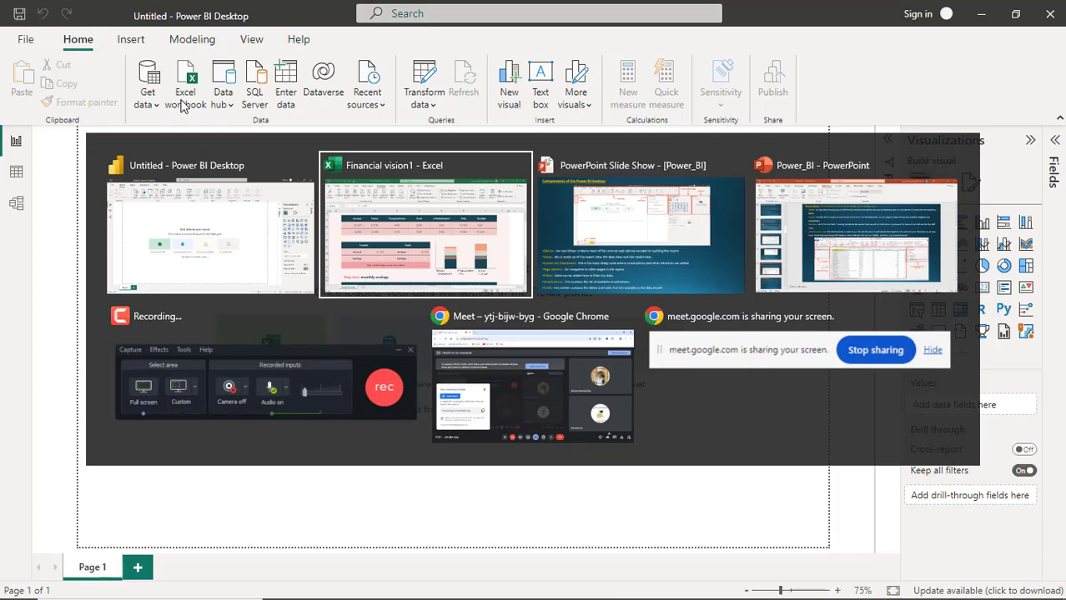
pyautogui.hotkey('alt', 'Tab')
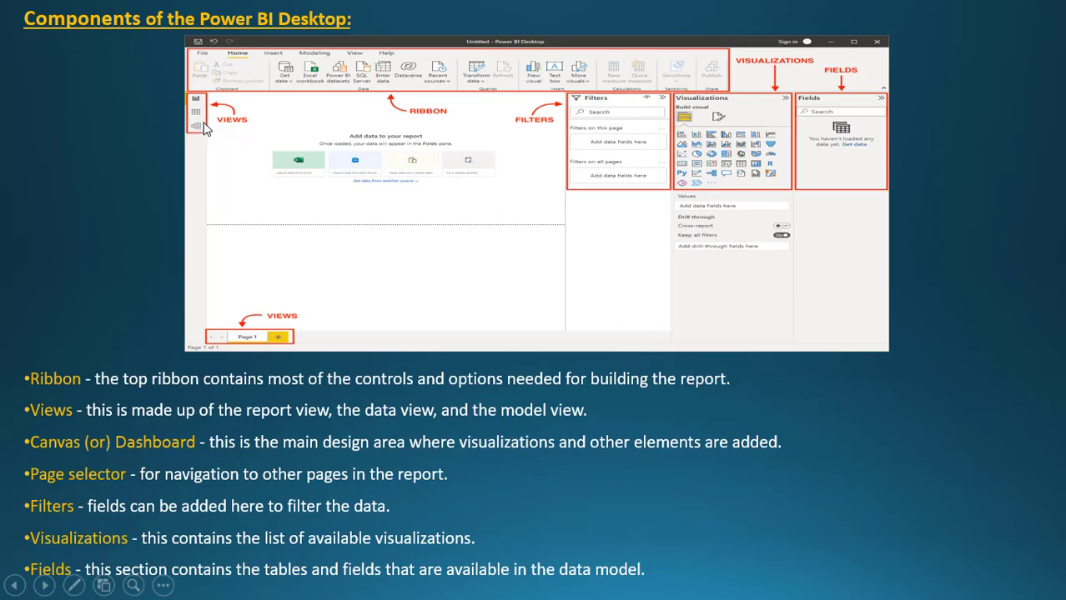
pyautogui.hotkey('alt', 'Tab')
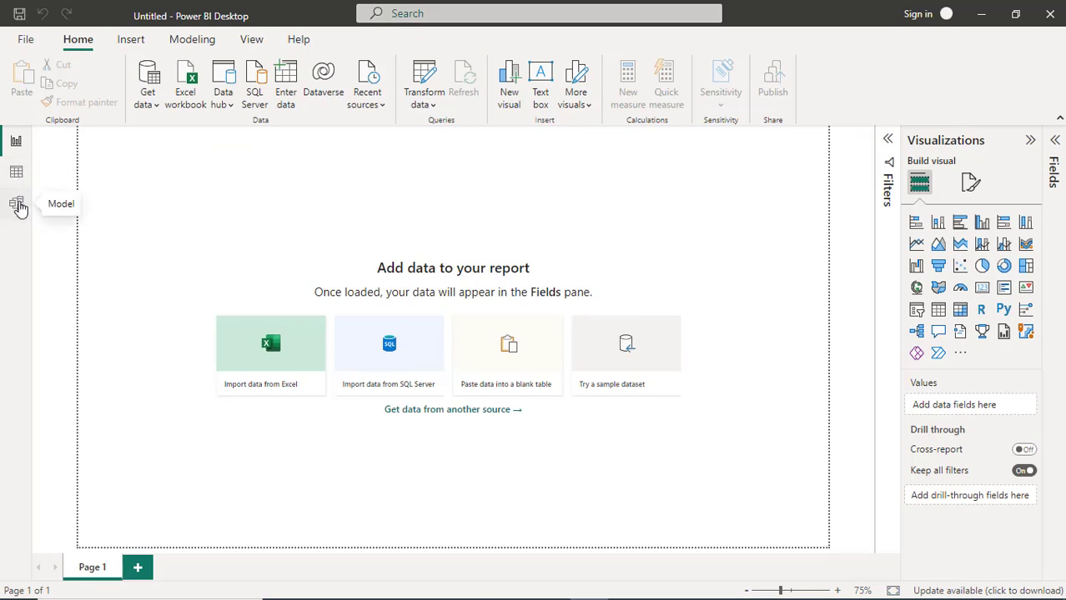
pyautogui.click(11, 144)
# View the common data sources, examine the All, File and Database categories in the full Get Data list, and cancel it.
pyautogui.click(160, 92)
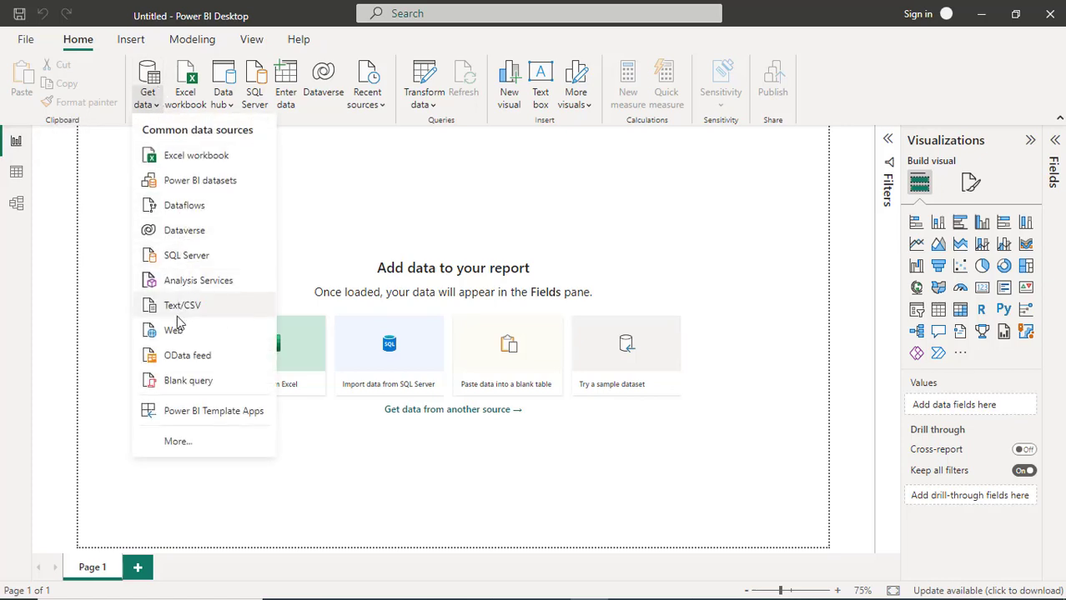
pyautogui.click(189, 442)
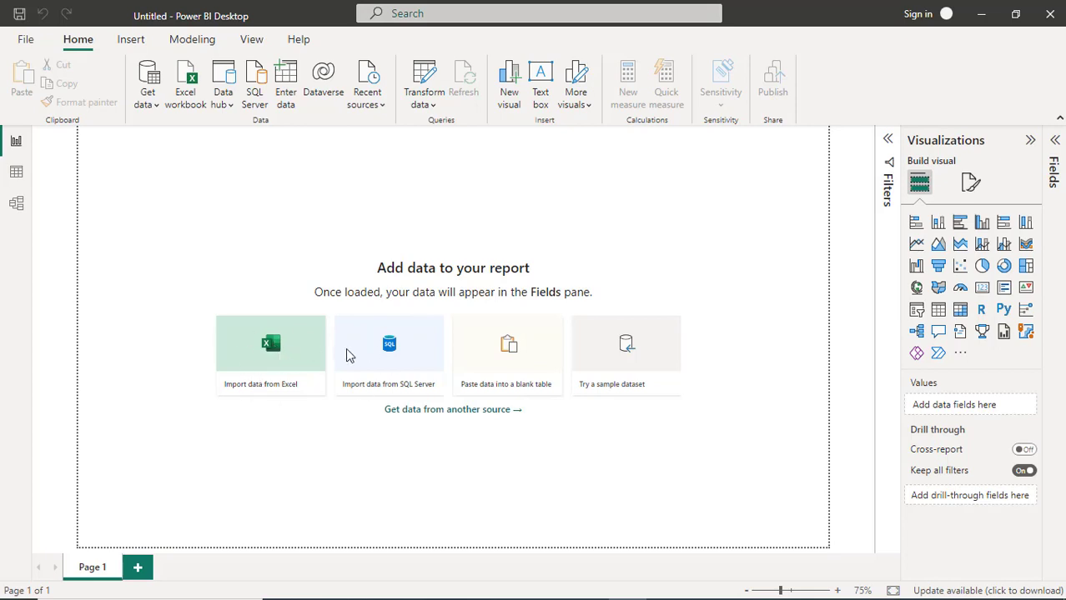
pyautogui.click(275, 350)
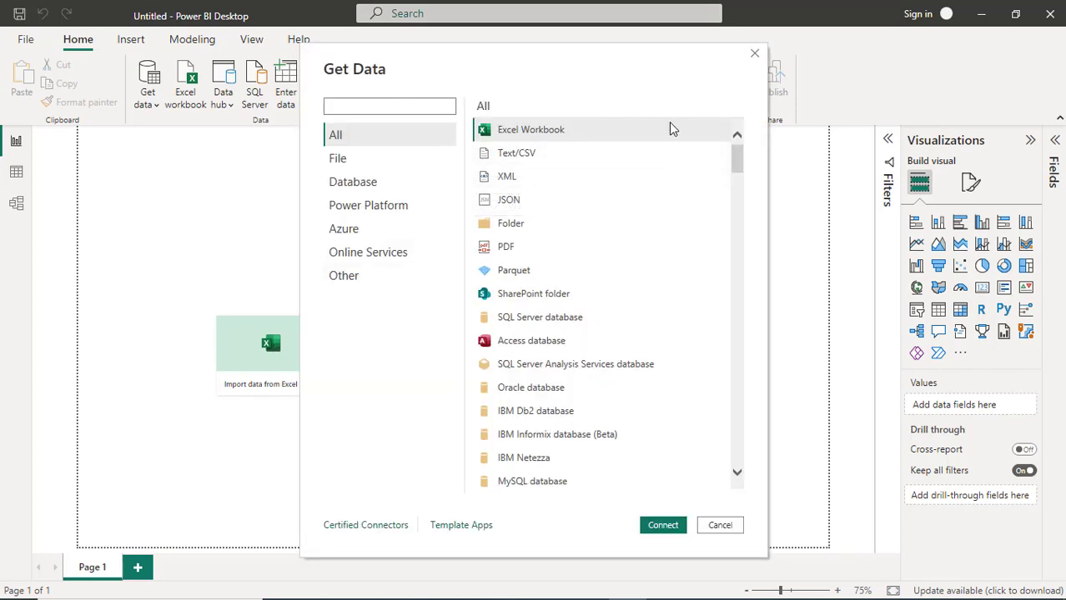
pyautogui.moveTo(737, 160); pyautogui.dragTo(739, 454)
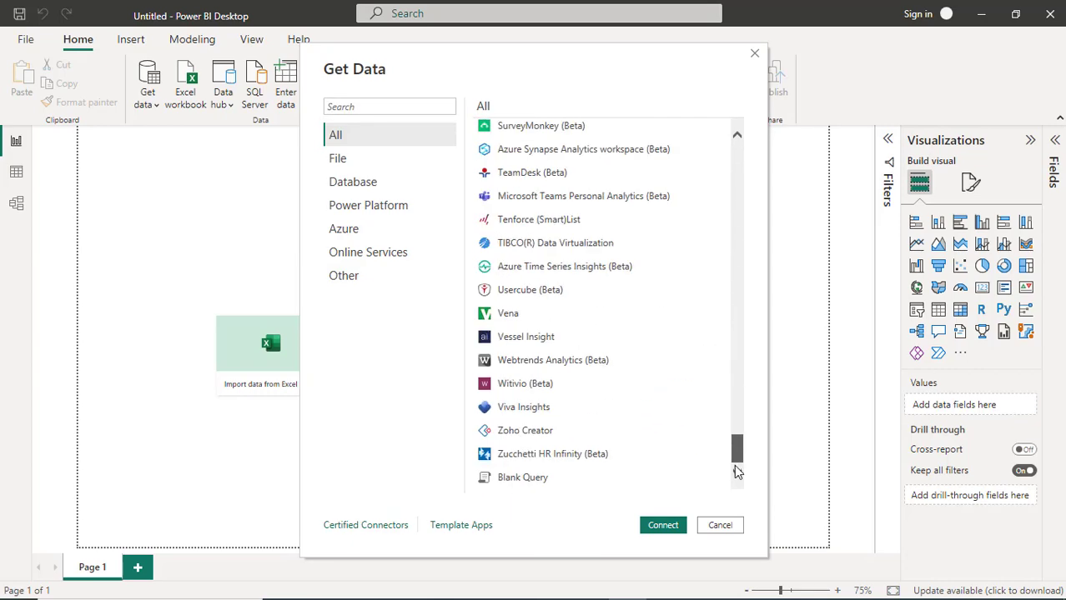
pyautogui.click(347, 161)
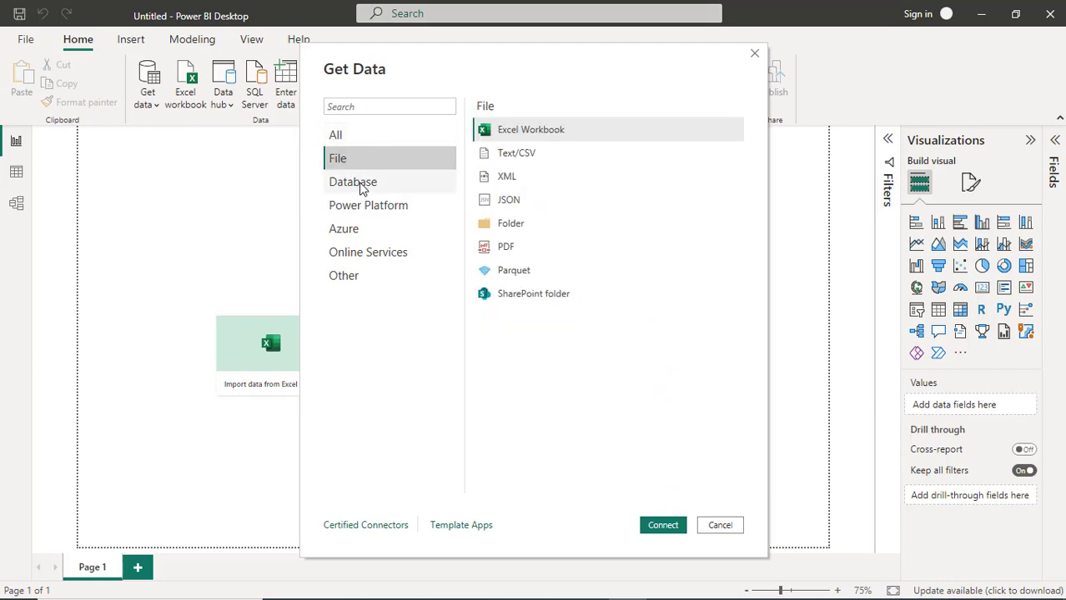
pyautogui.click(361, 190)
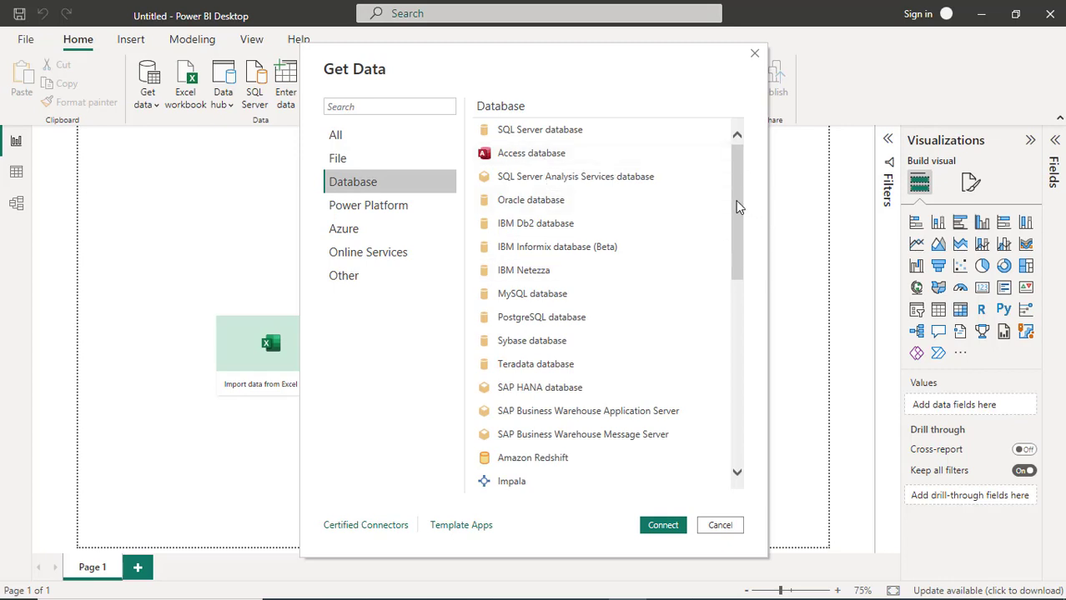
pyautogui.moveTo(737, 206); pyautogui.dragTo(737, 232)
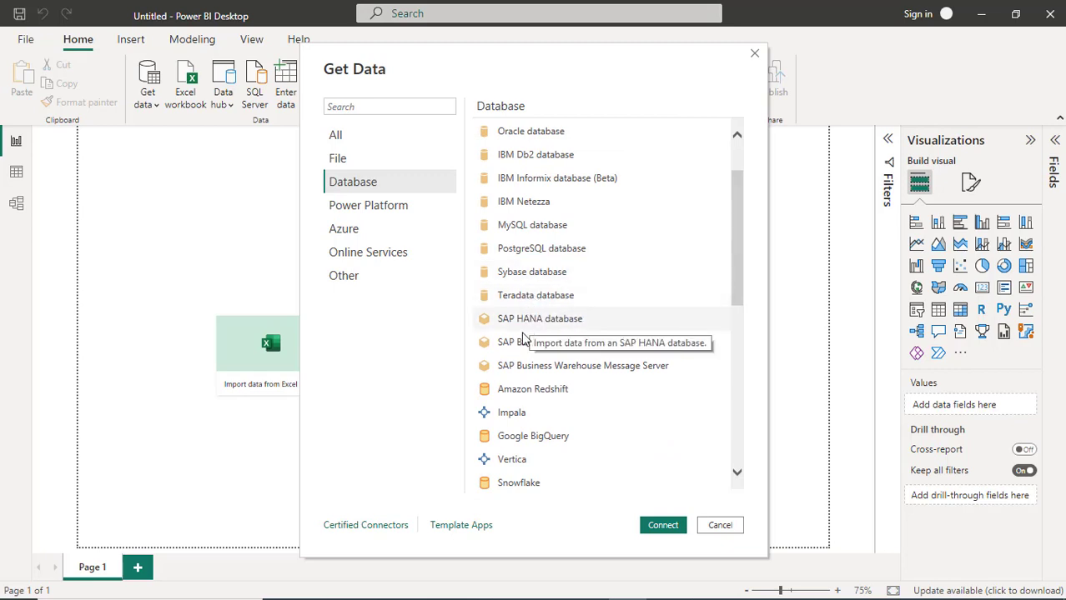
pyautogui.scroll(3, 737, 281)
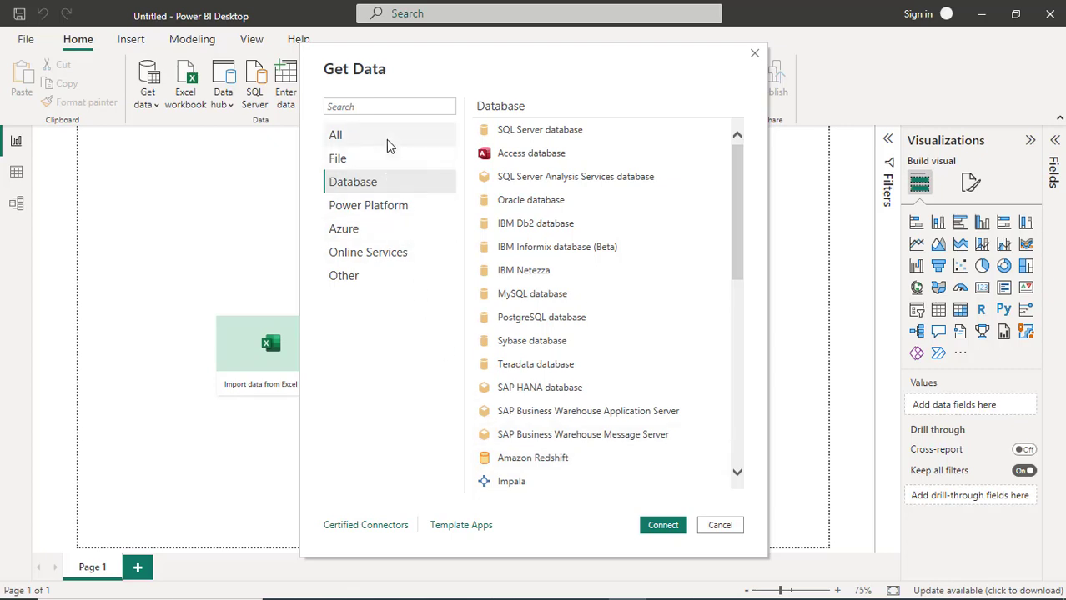
pyautogui.click(719, 525)
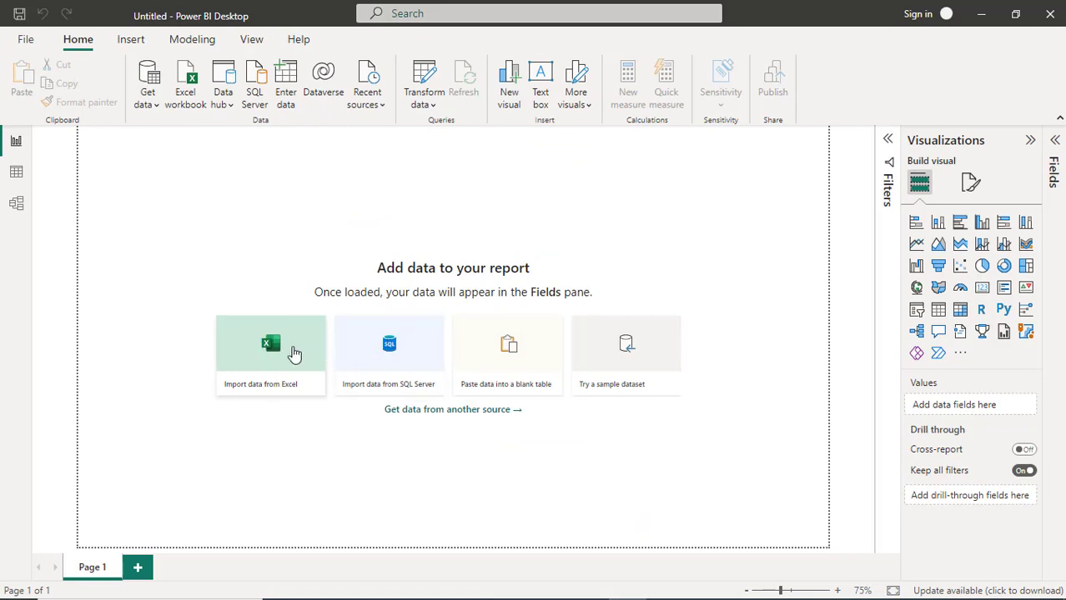
# Start importing data from Excel, look over the workbooks in the Data_sets folder, and select SuperStoreUS-2015.
pyautogui.click(293, 354)
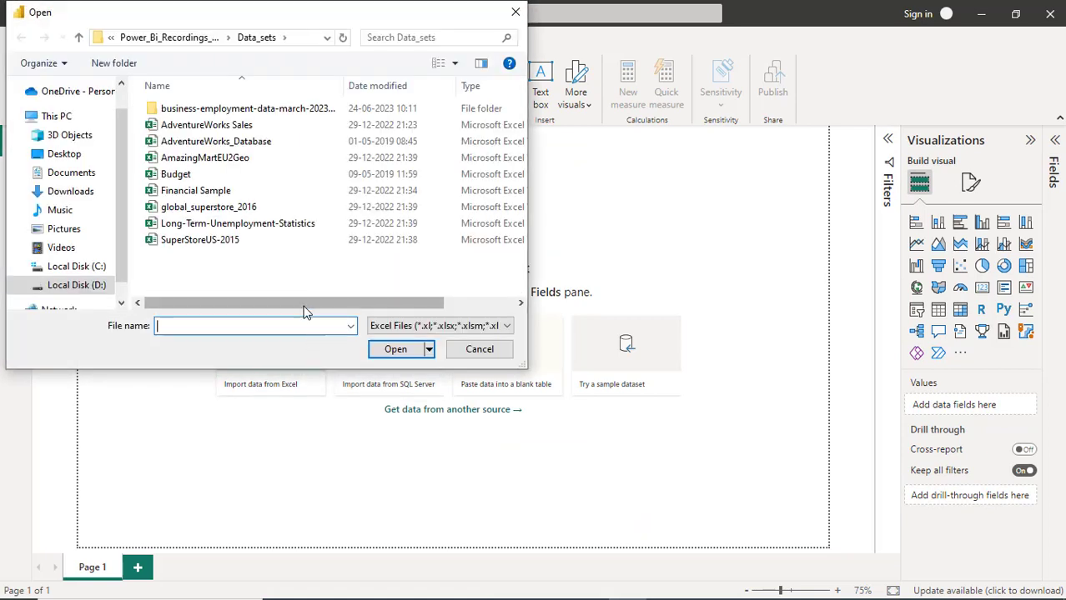
pyautogui.click(233, 244)
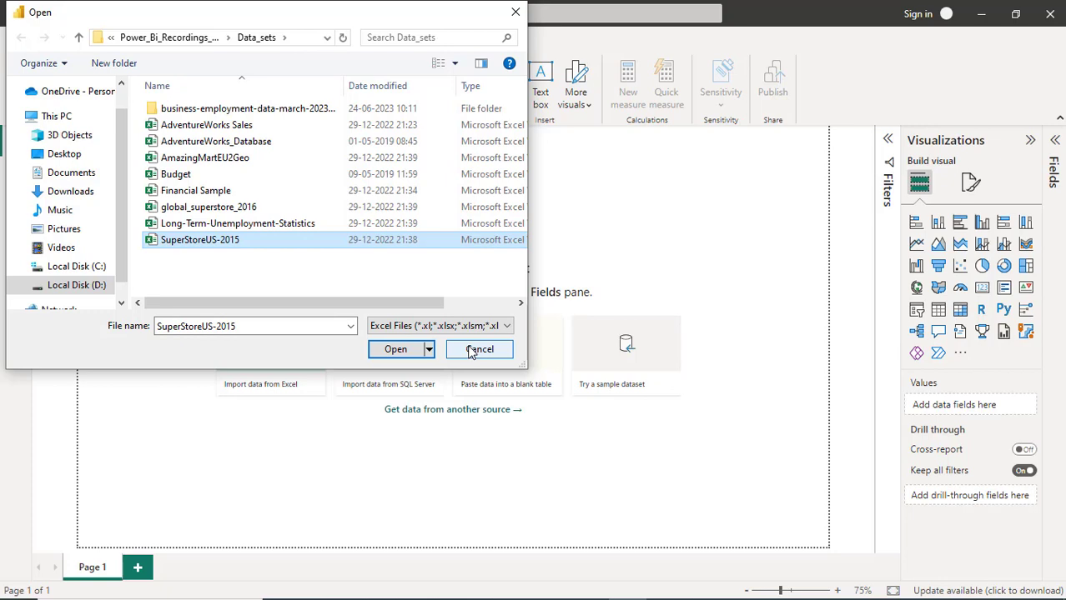
pyautogui.click(210, 127)
pyautogui.click(209, 142)
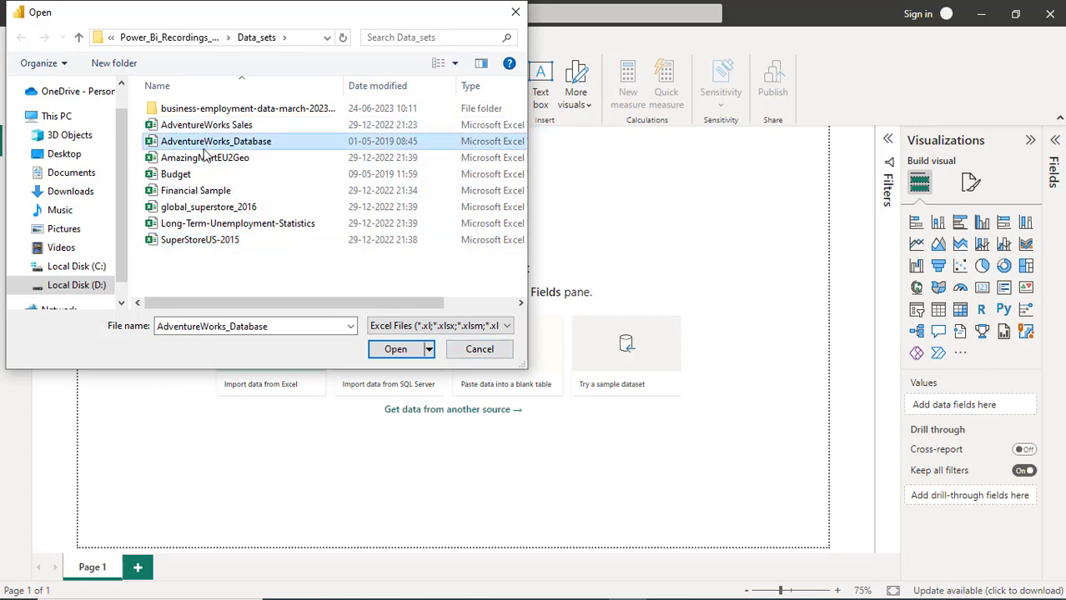
pyautogui.click(204, 158)
pyautogui.click(199, 175)
pyautogui.click(201, 192)
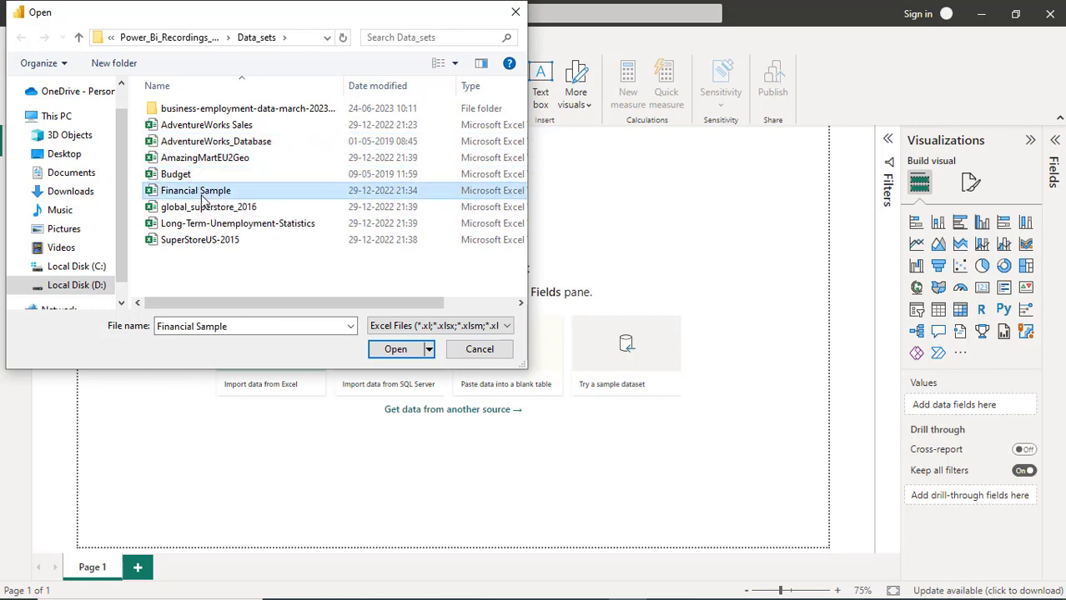
pyautogui.click(213, 210)
pyautogui.click(215, 241)
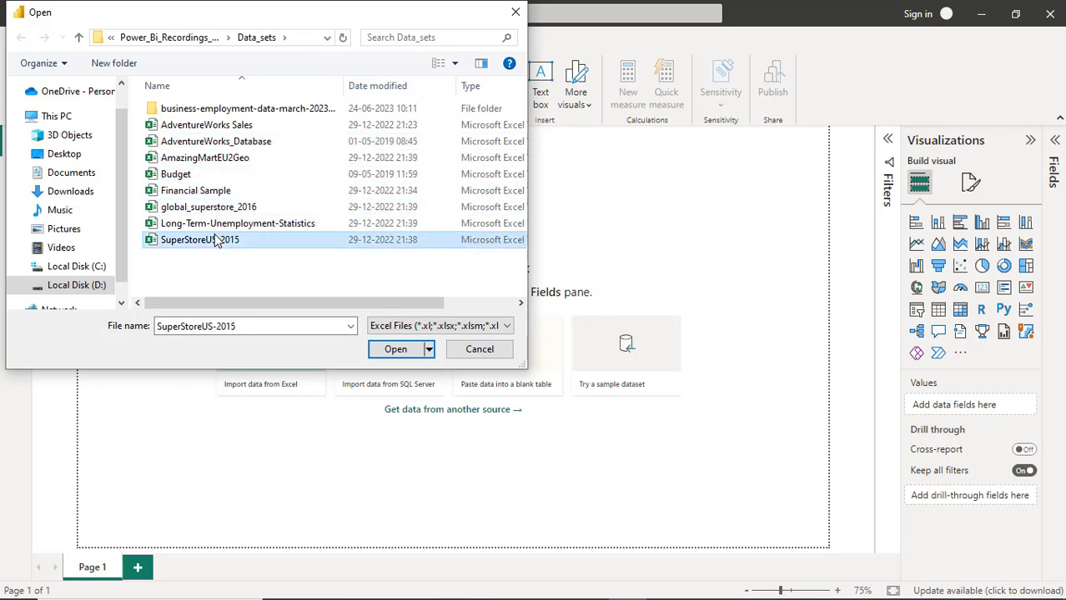
# Switch to Chrome and open the Google home page in a new tab.
pyautogui.moveTo(478, 590)
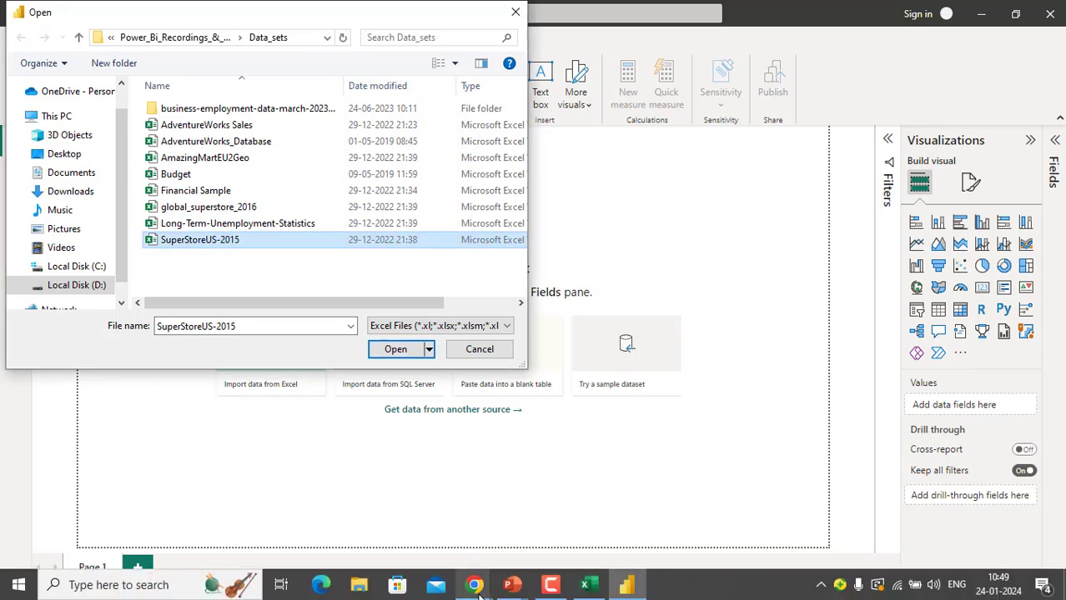
pyautogui.click(477, 583)
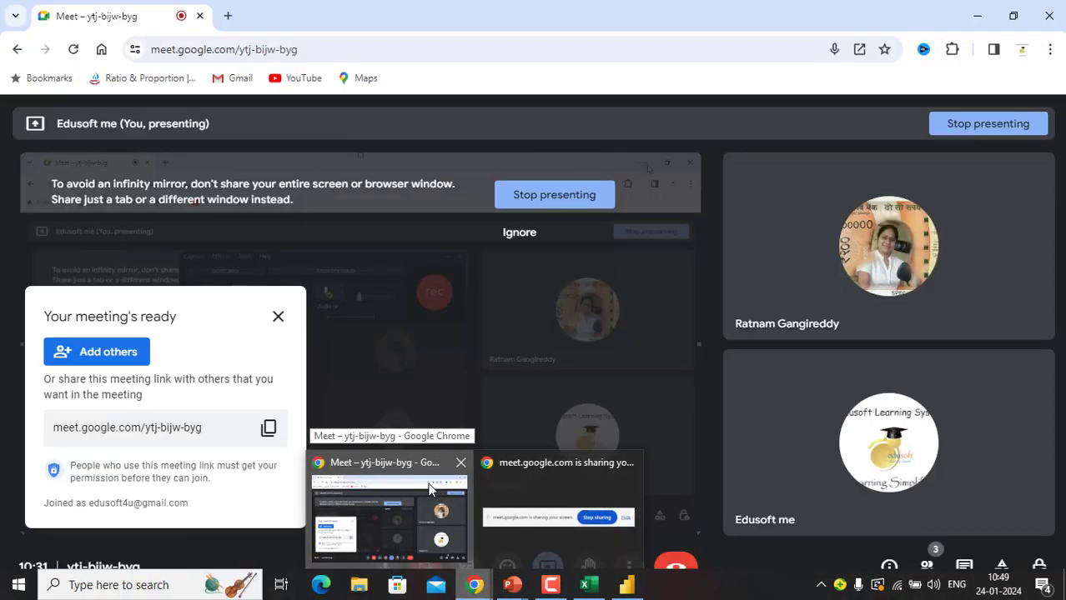
pyautogui.click(430, 488)
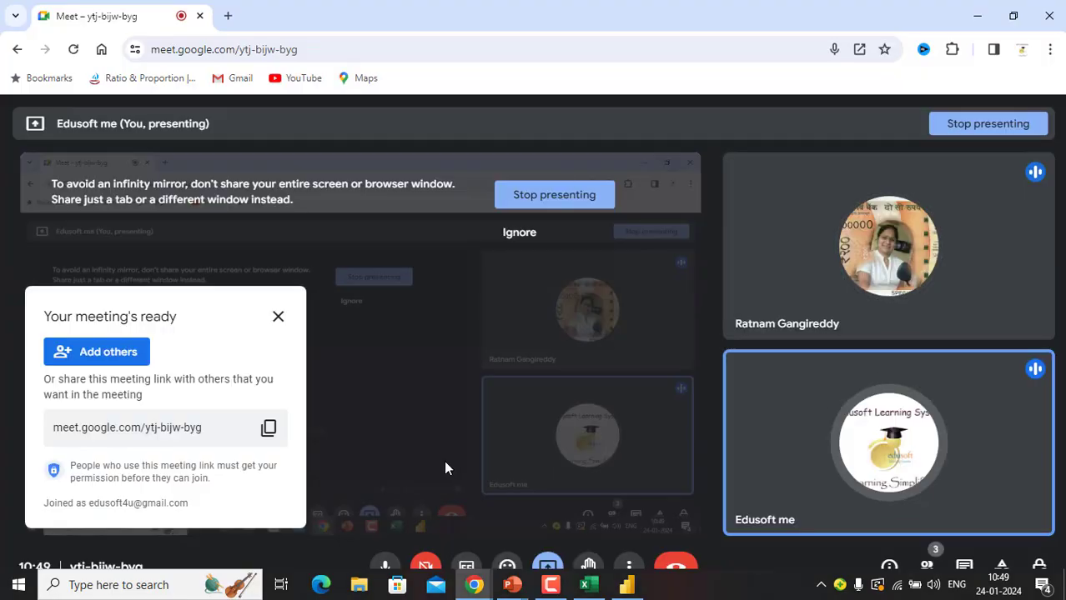
pyautogui.click(234, 17)
pyautogui.write('g')
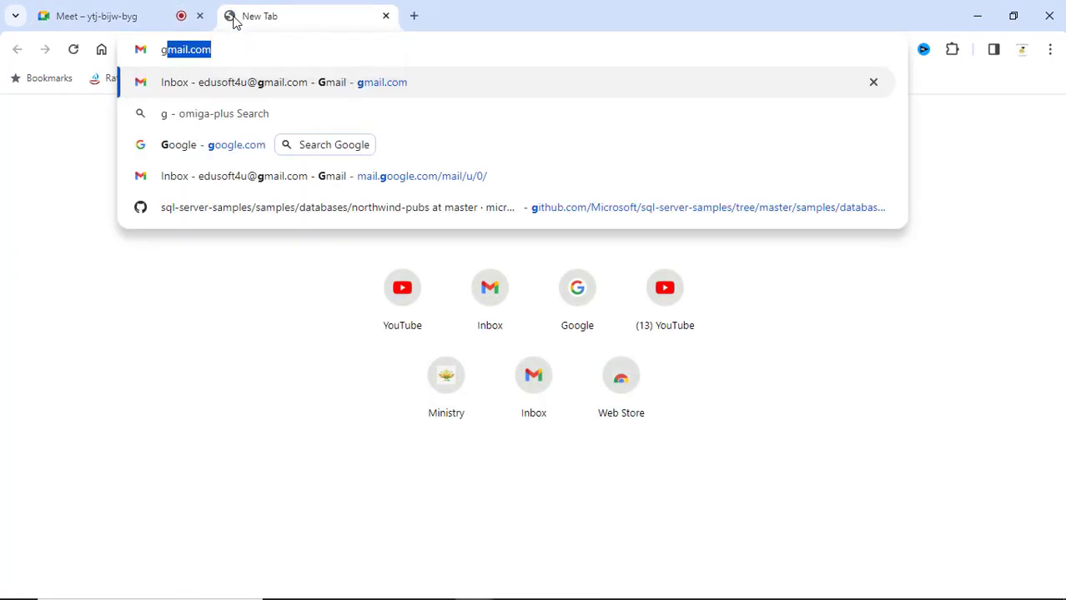
pyautogui.write('oo')
pyautogui.press('Return')
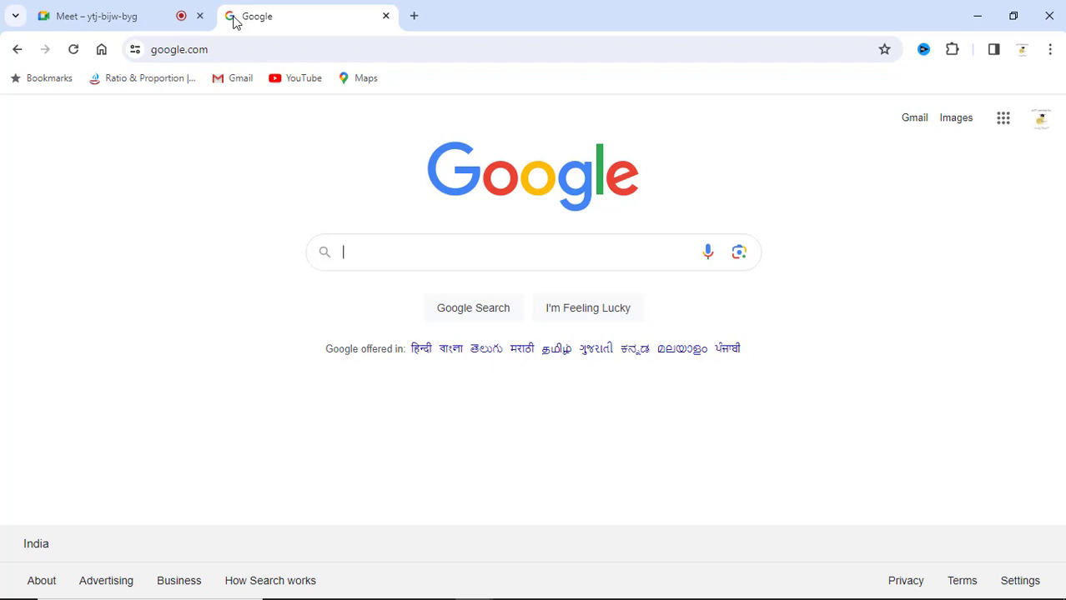
# Search Google for "superstore dataset" and look through the results.
pyautogui.write('g')
pyautogui.press('BackSpace')
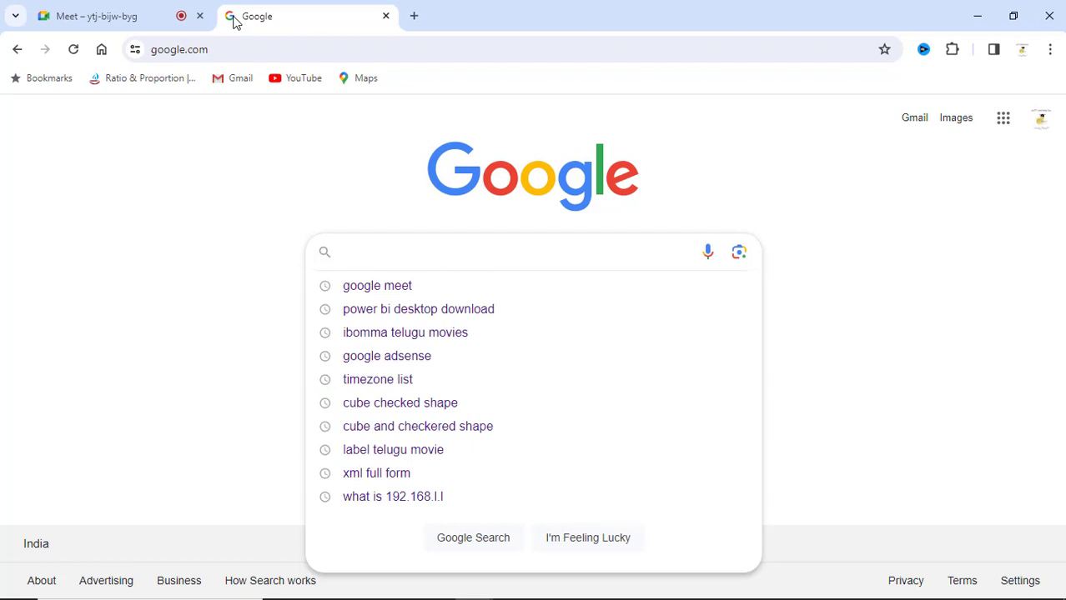
pyautogui.write('sup')
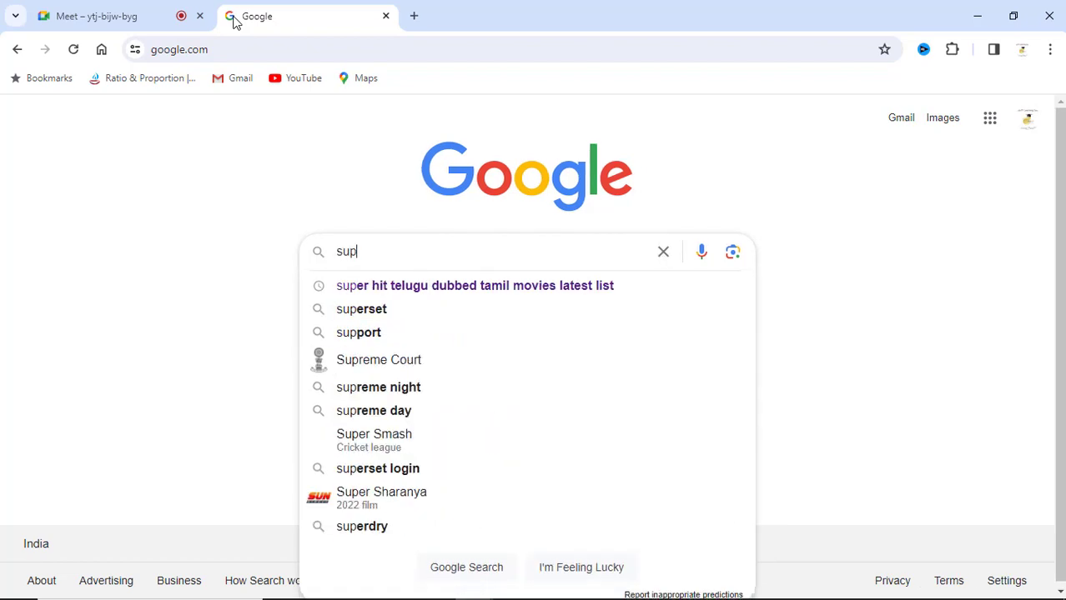
pyautogui.write('ers')
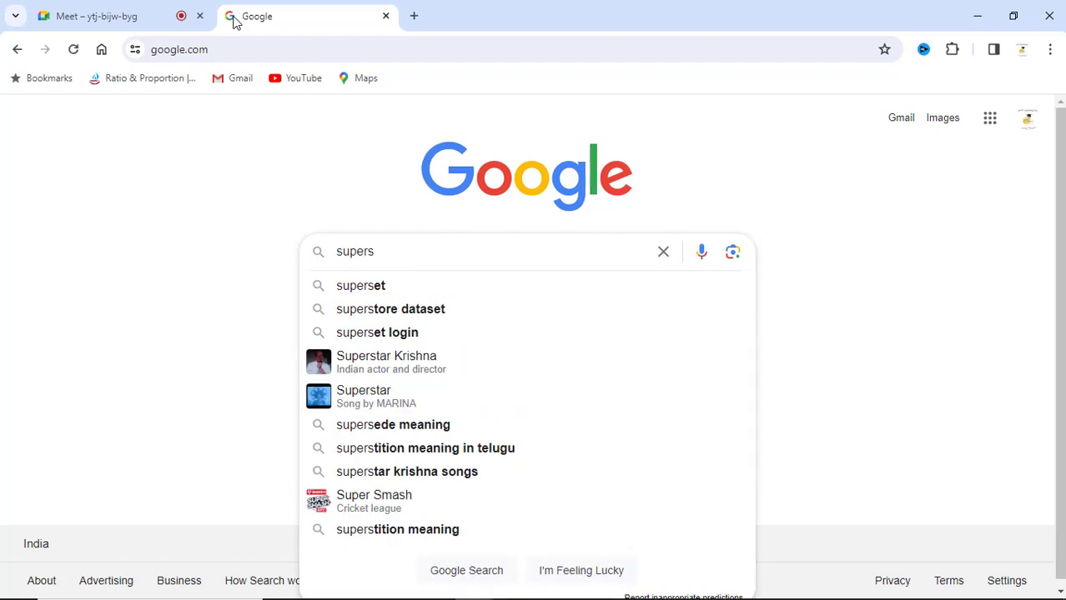
pyautogui.write('tore')
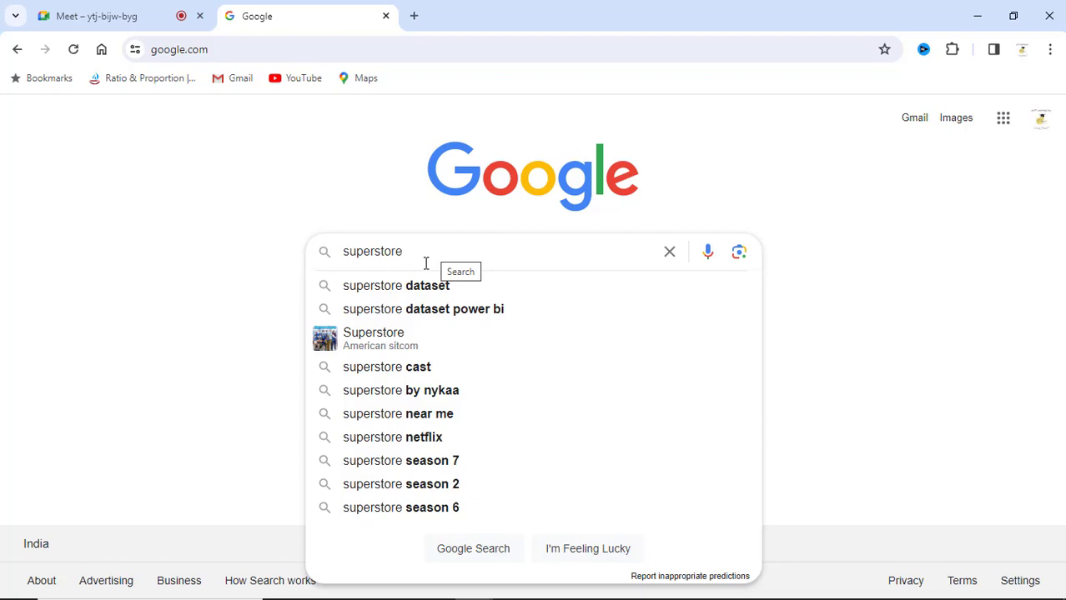
pyautogui.click(428, 288)
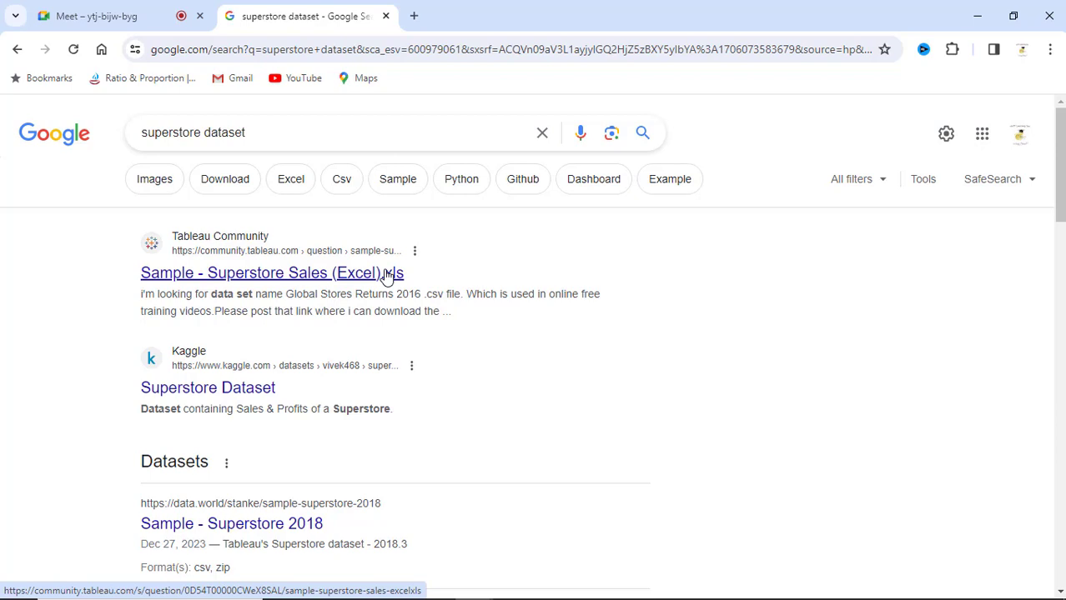
pyautogui.scroll(-2, 345, 362)
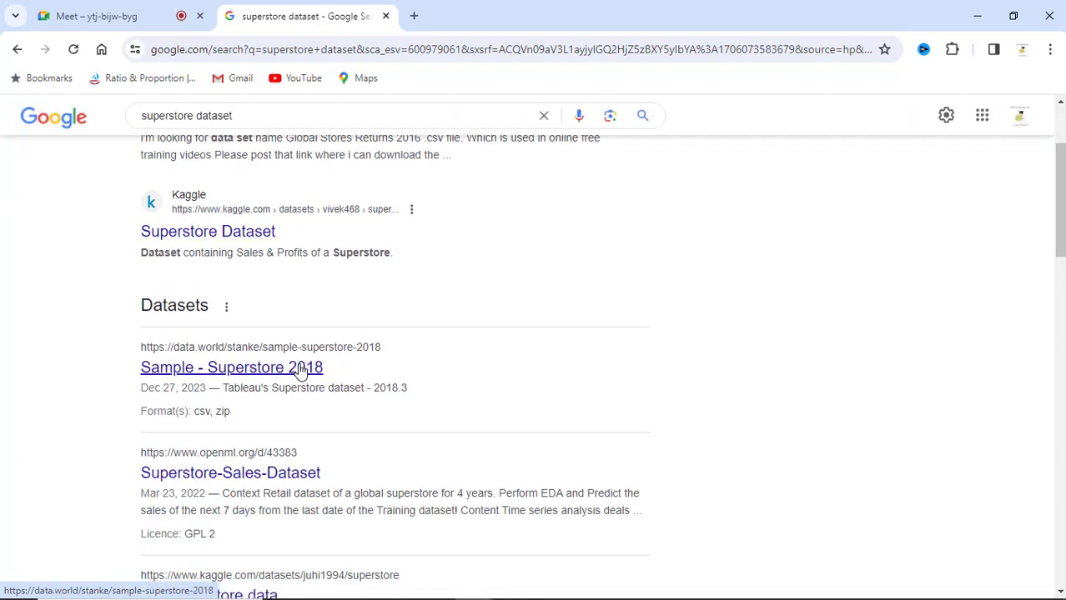
pyautogui.scroll(-1, 302, 369)
pyautogui.scroll(2, 301, 367)
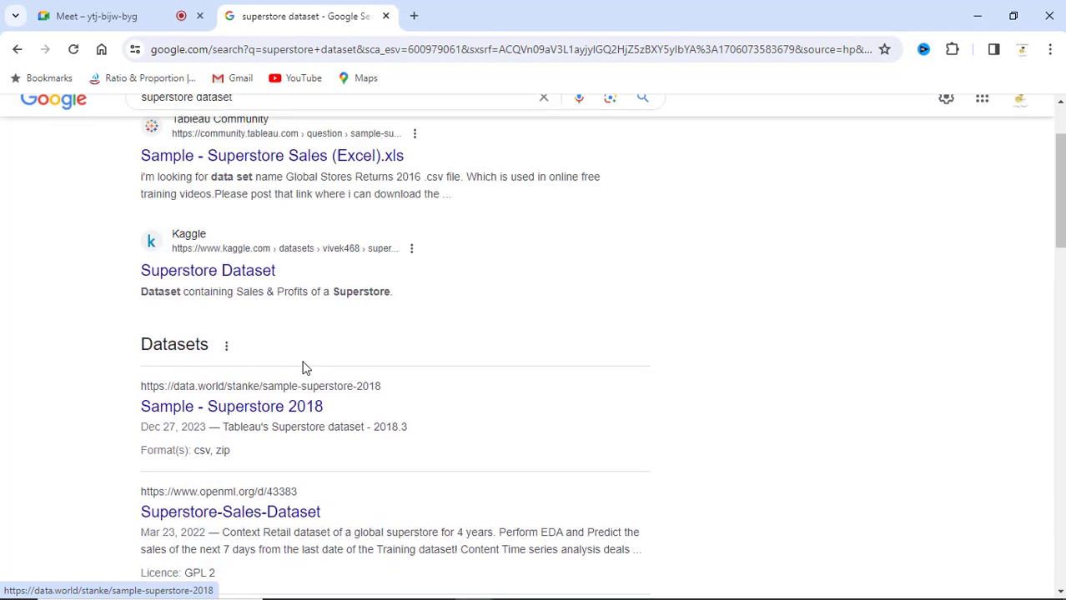
pyautogui.scroll(1, 275, 163)
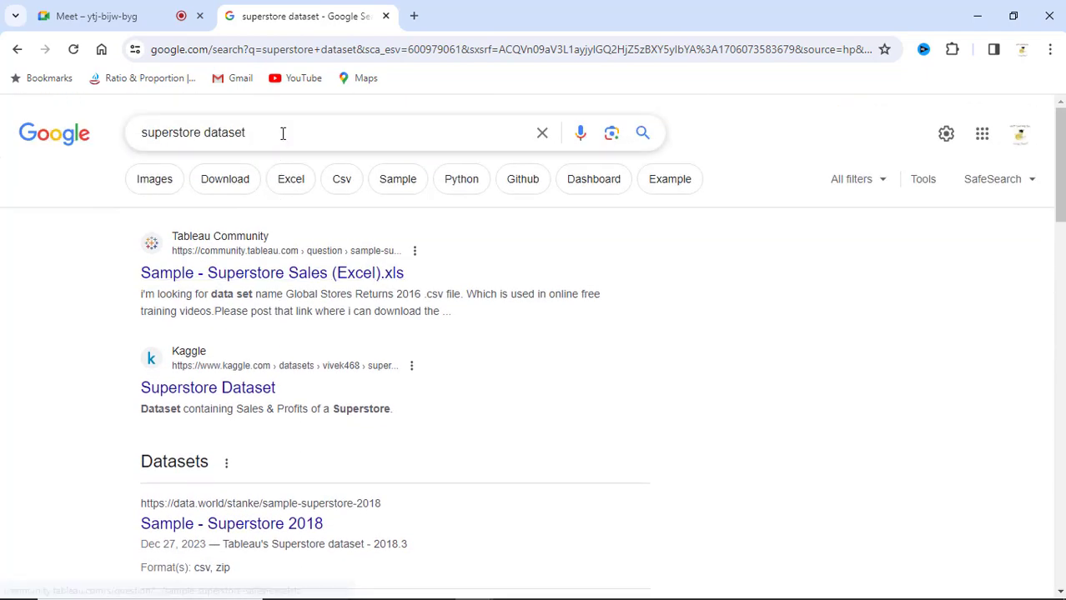
# Refine the search to "superstore dataset excel download" and view the Tableau Community page Sample - Superstore Sales (Excel).xls.
pyautogui.click(282, 133)
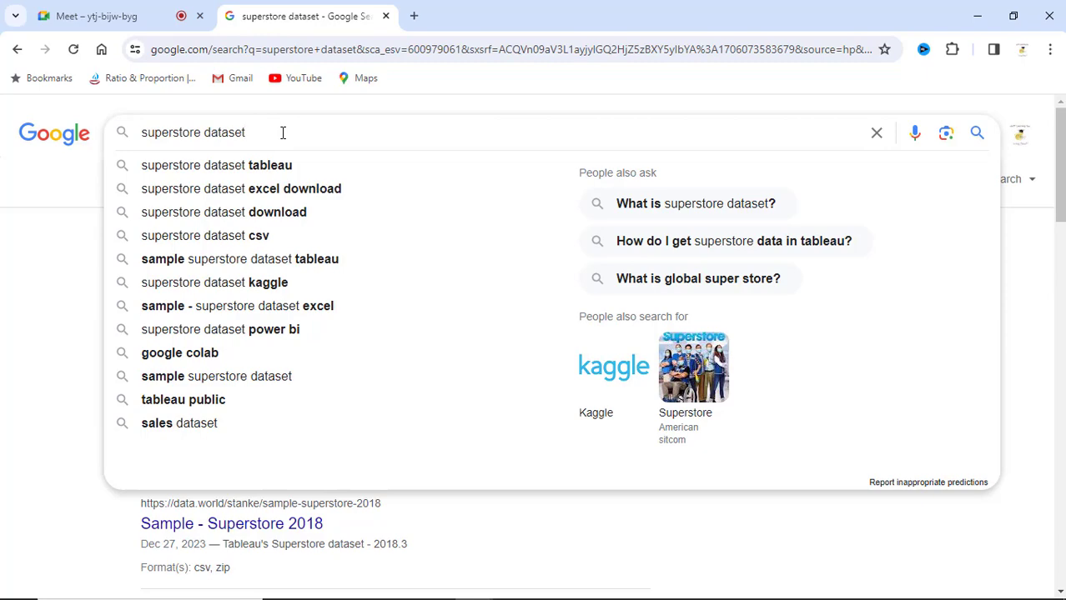
pyautogui.click(309, 190)
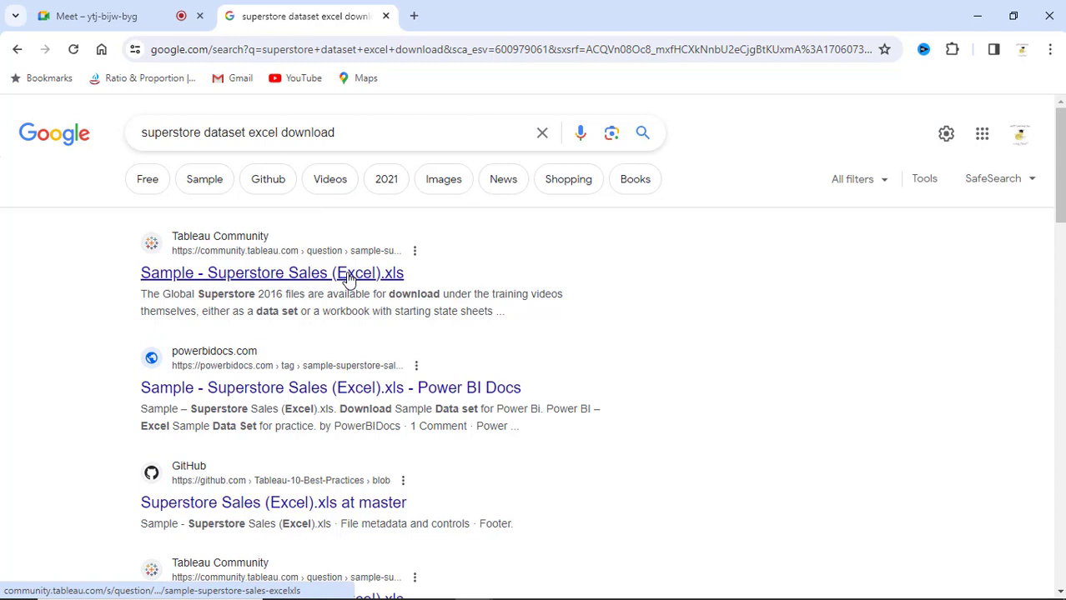
pyautogui.click(349, 275)
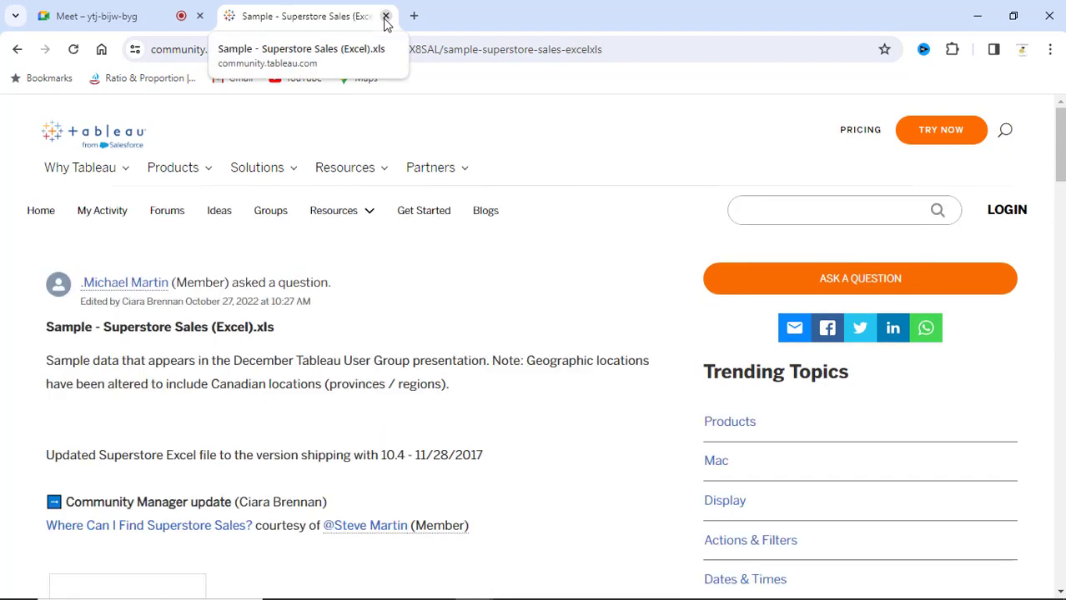
pyautogui.moveTo(345, 168)
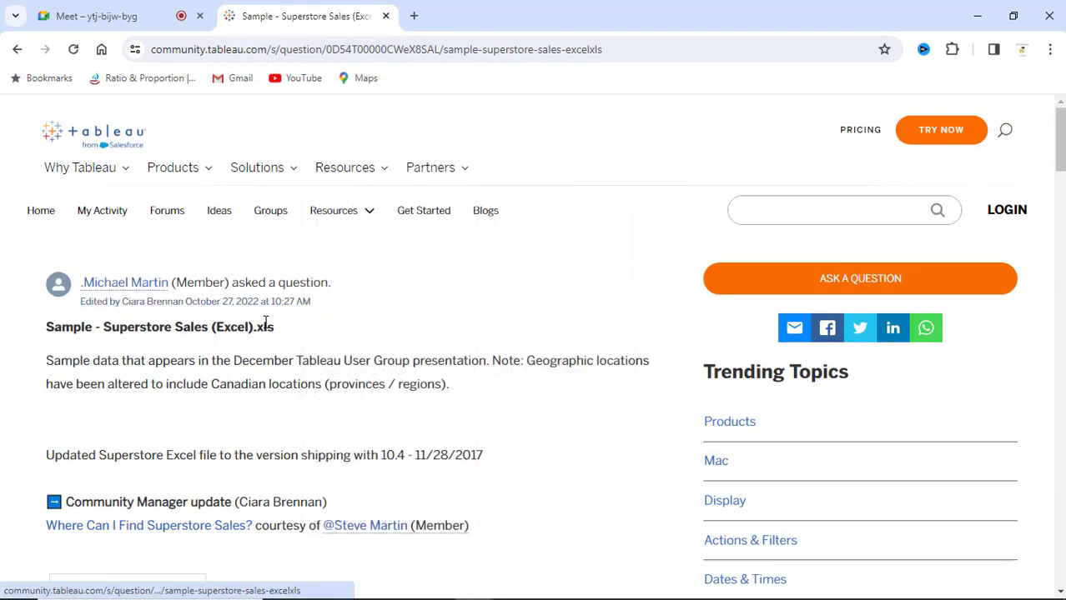
pyautogui.scroll(-3, 199, 321)
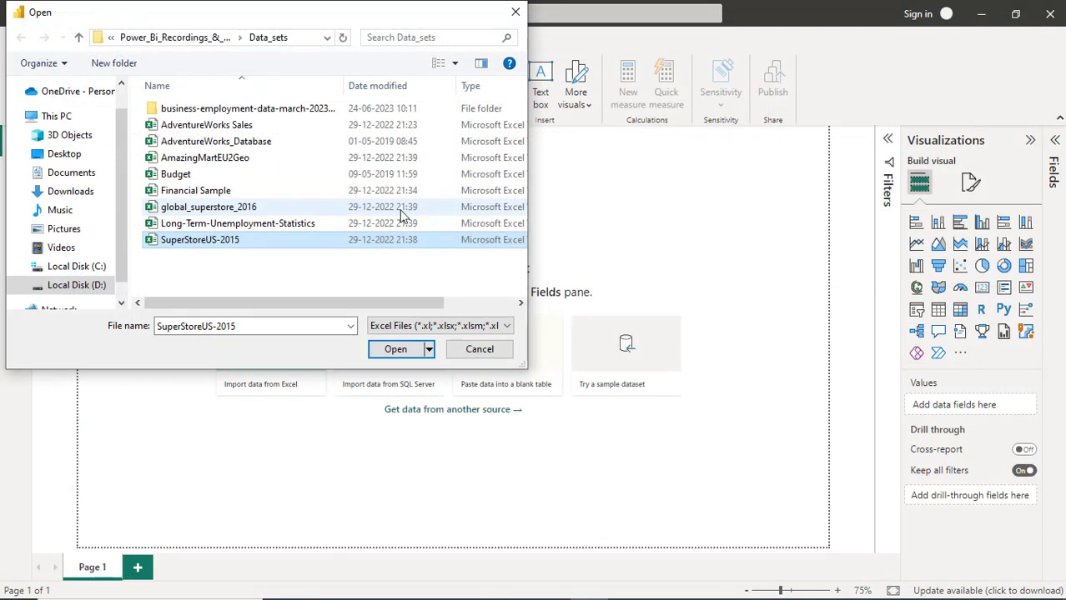
# Back in Power BI Desktop, open the SuperStoreUS-2015 workbook for import and select its Orders table in the Navigator.
pyautogui.click(180, 126)
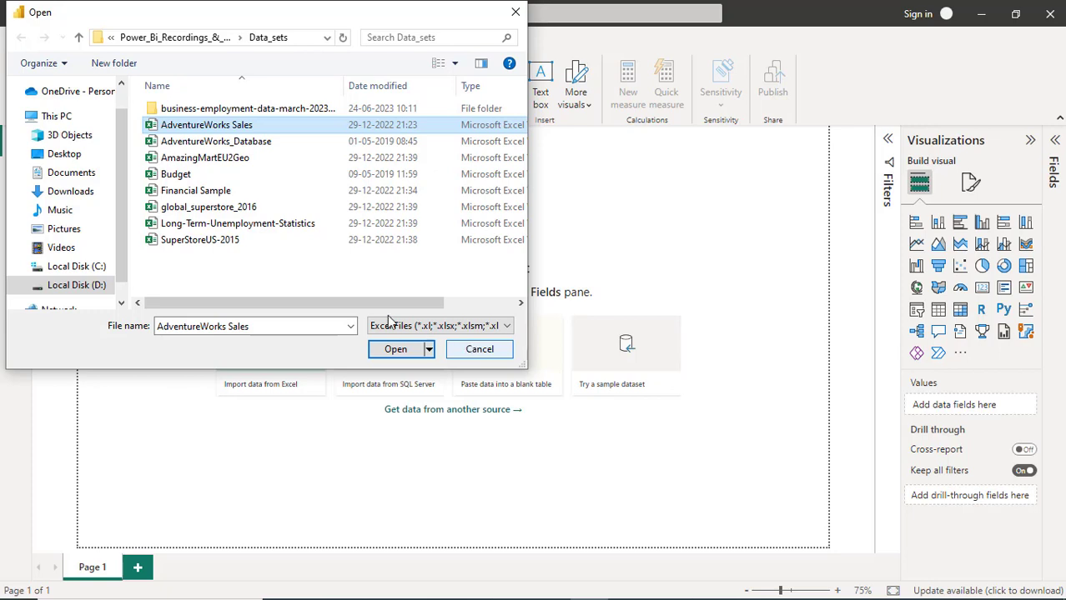
pyautogui.click(196, 245)
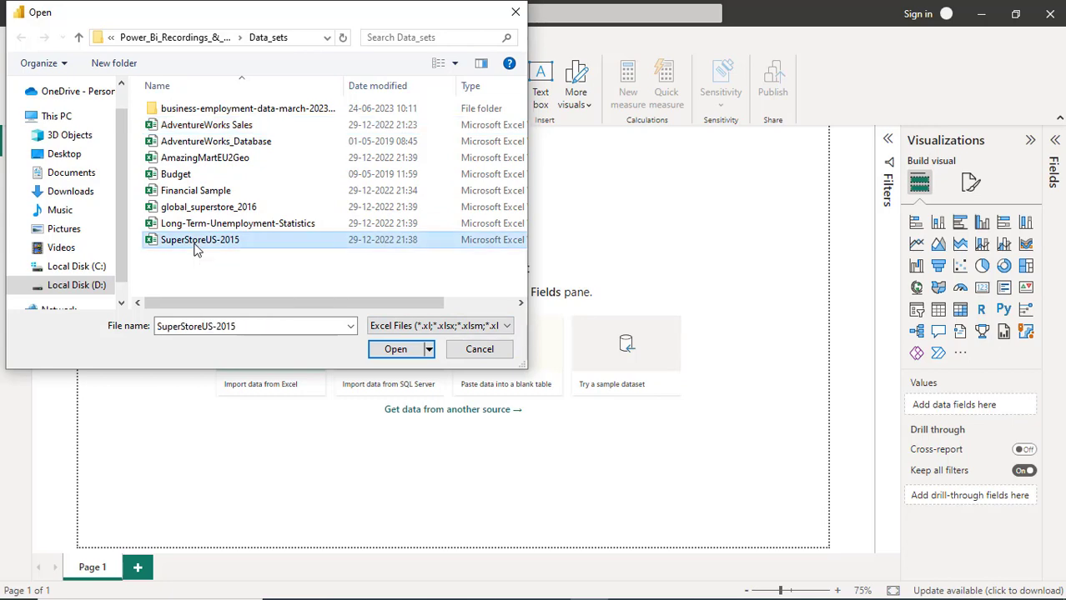
pyautogui.click(398, 351)
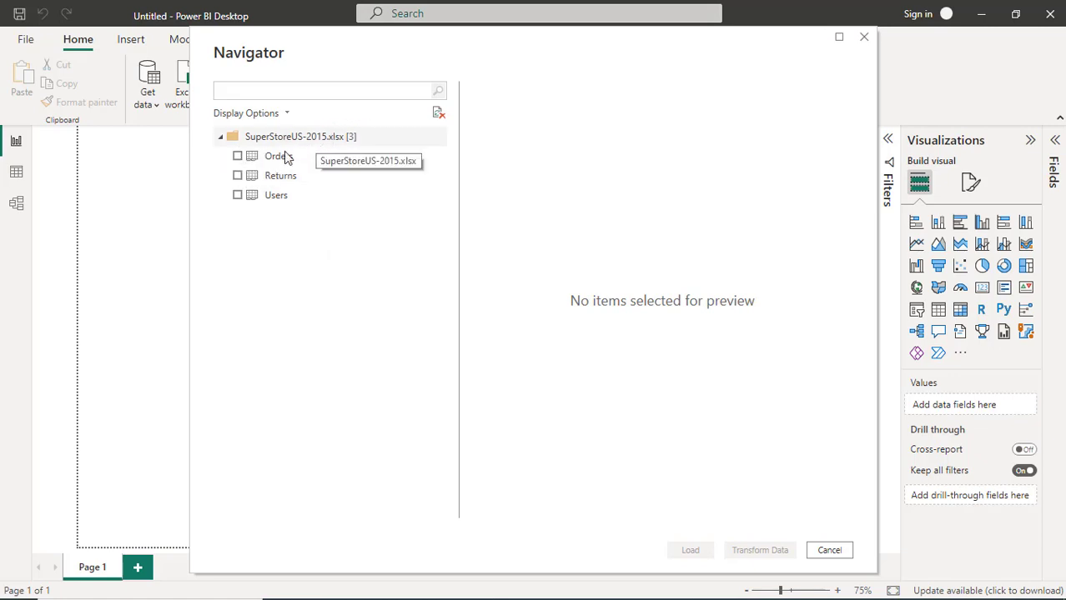
pyautogui.click(238, 157)
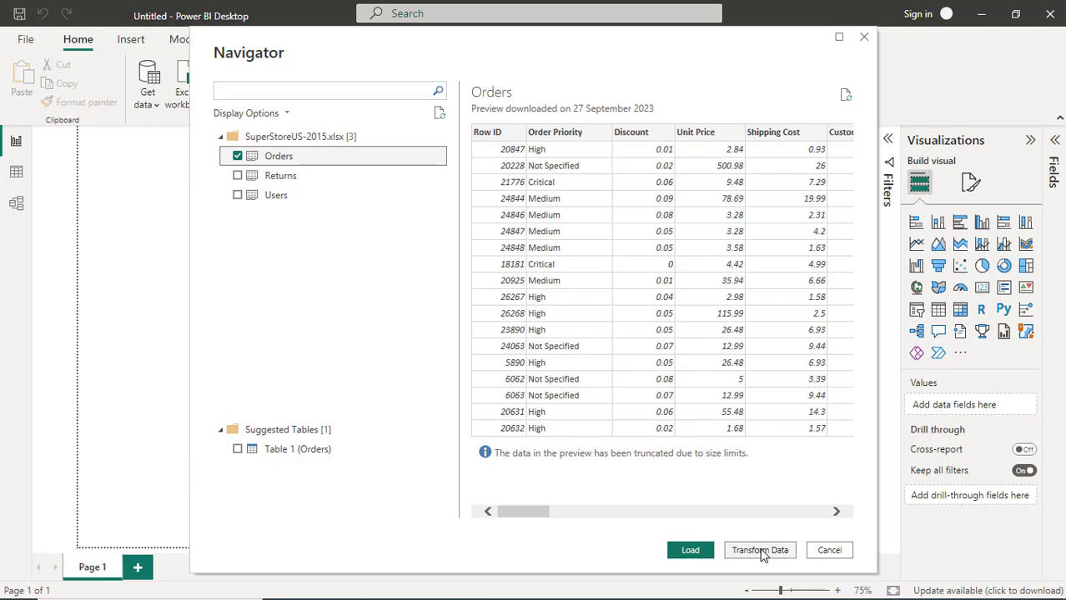
# Switch to PowerPoint, view the slide on the four parts of the Power Query Editor, and return to Power BI Desktop.
pyautogui.moveTo(531, 588)
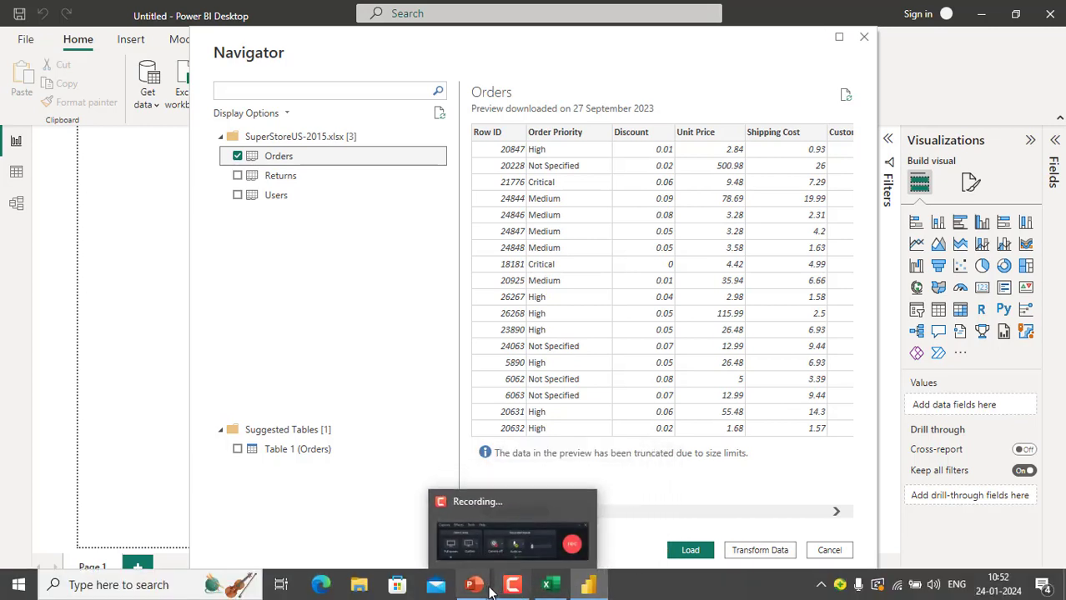
pyautogui.moveTo(491, 590)
pyautogui.click(510, 533)
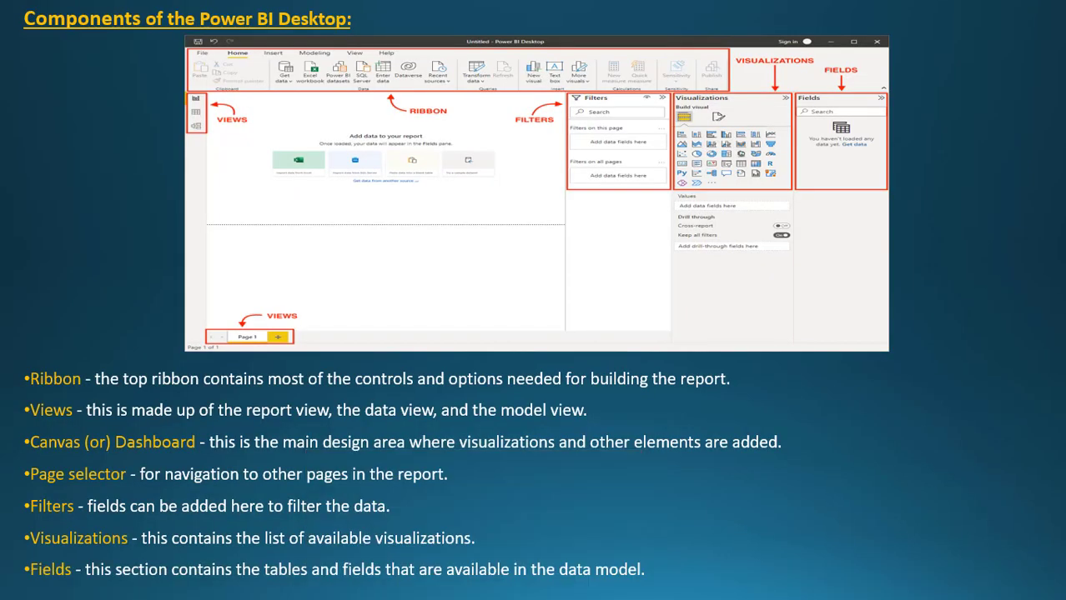
pyautogui.press('Right')
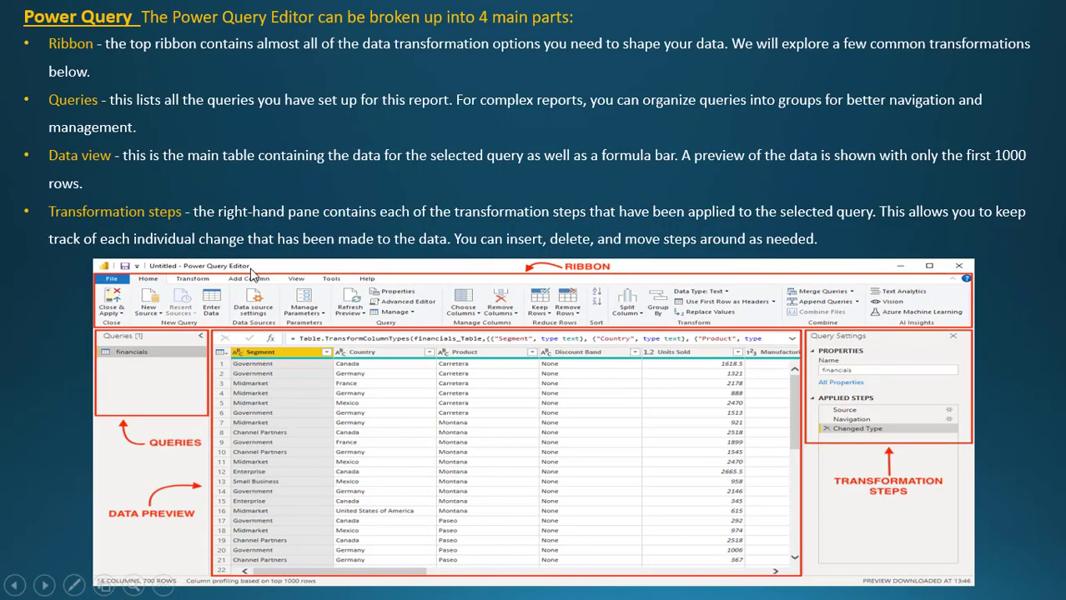
pyautogui.hotkey('alt', 'Tab')
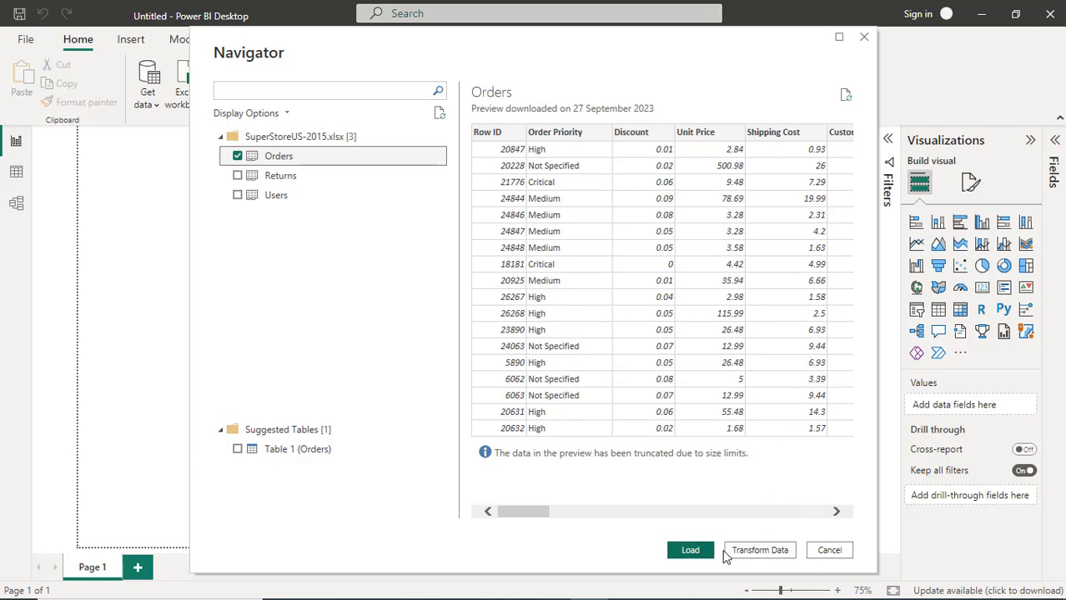
# Open the Orders table in Power Query Editor with Transform Data, and view the main report window before returning to the editor.
pyautogui.click(760, 552)
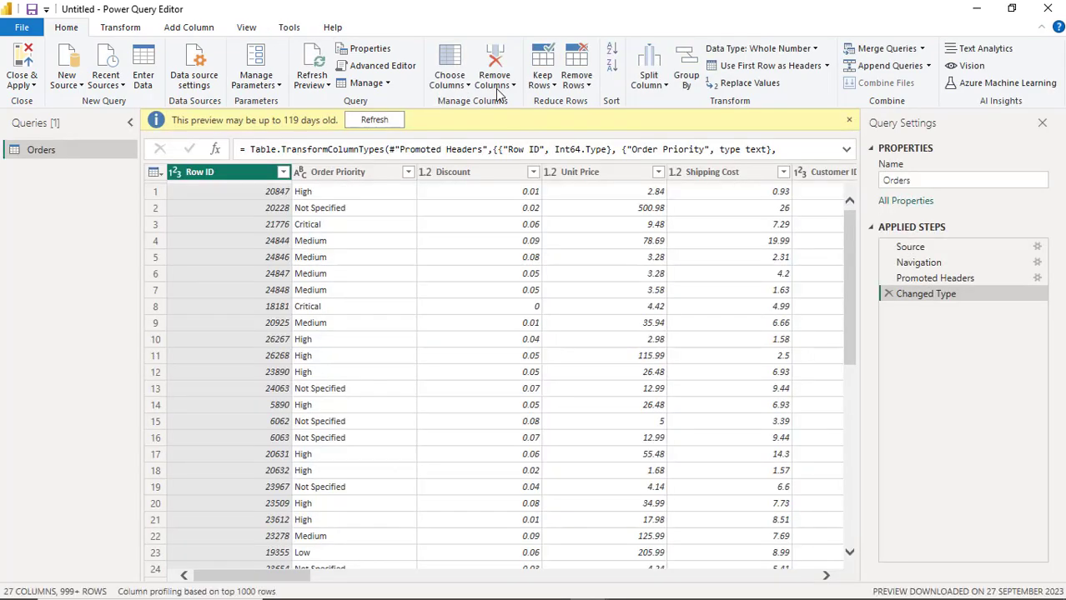
pyautogui.hotkey('alt', 'Tab')
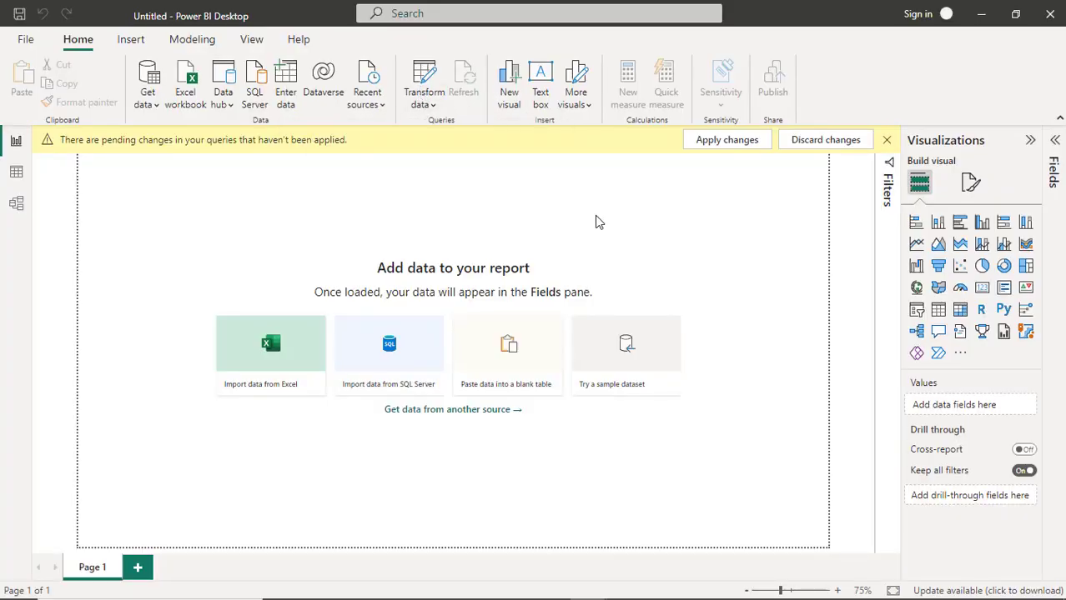
pyautogui.hotkey('alt', 'Tab')
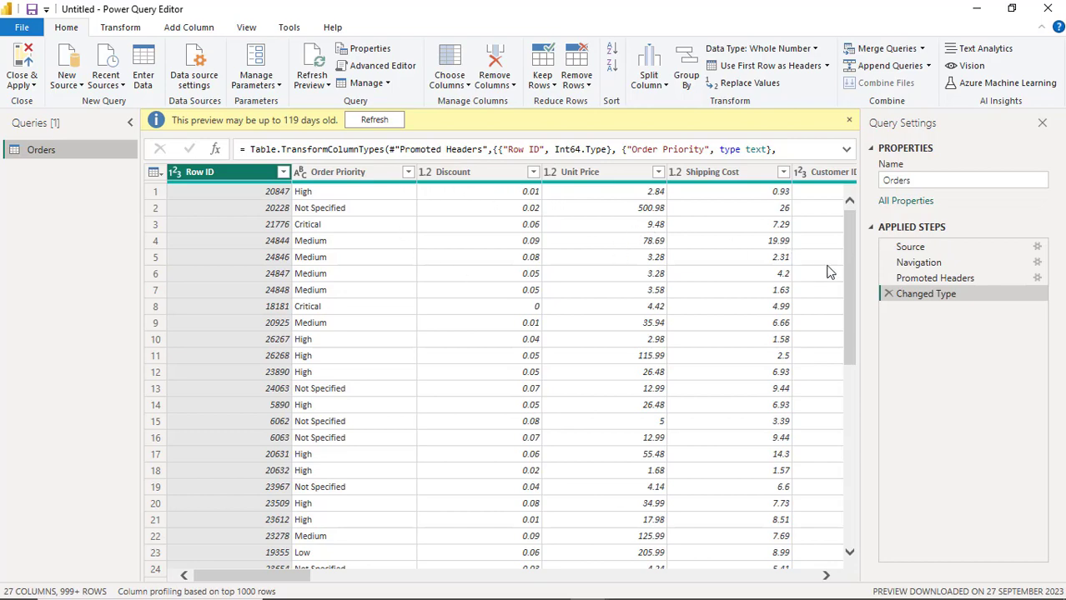
pyautogui.moveTo(850, 278); pyautogui.dragTo(862, 254)
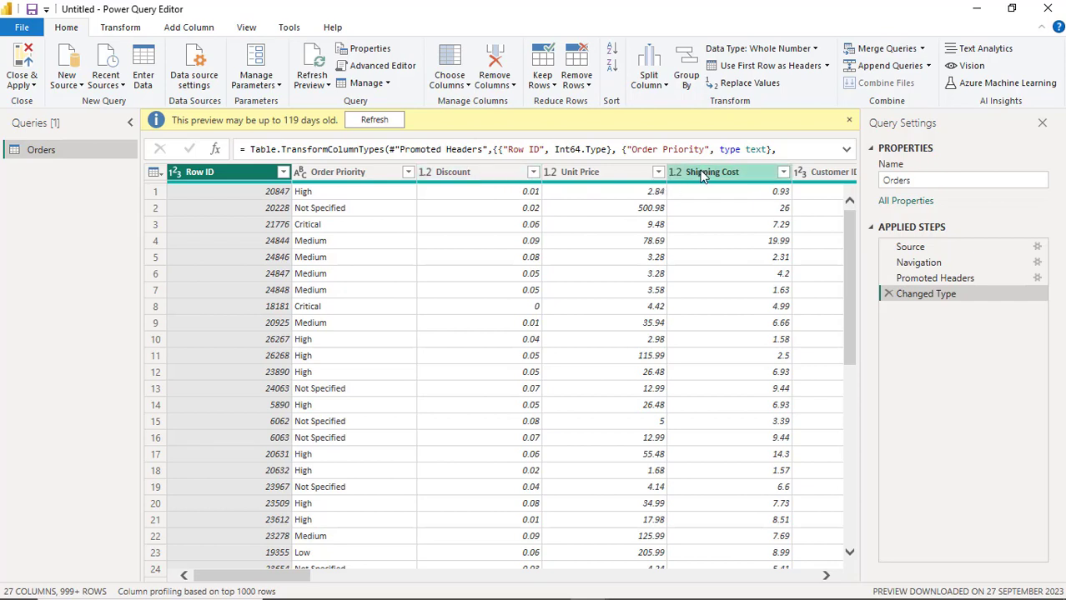
# Remove the Order Priority, Shipping Cost and Row ID columns from the Orders query.
pyautogui.rightClick(351, 178)
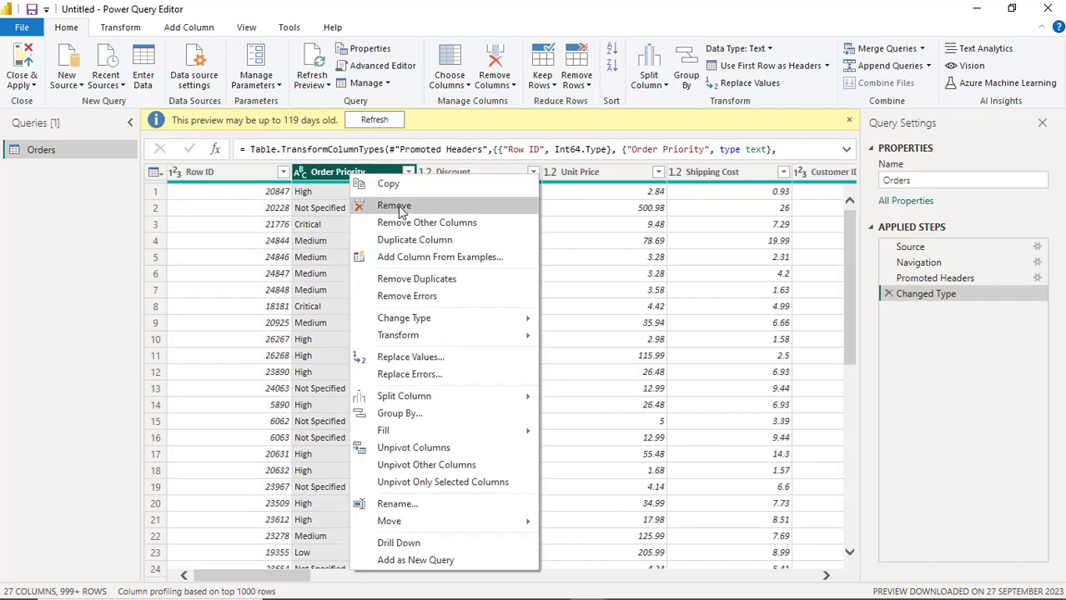
pyautogui.click(398, 206)
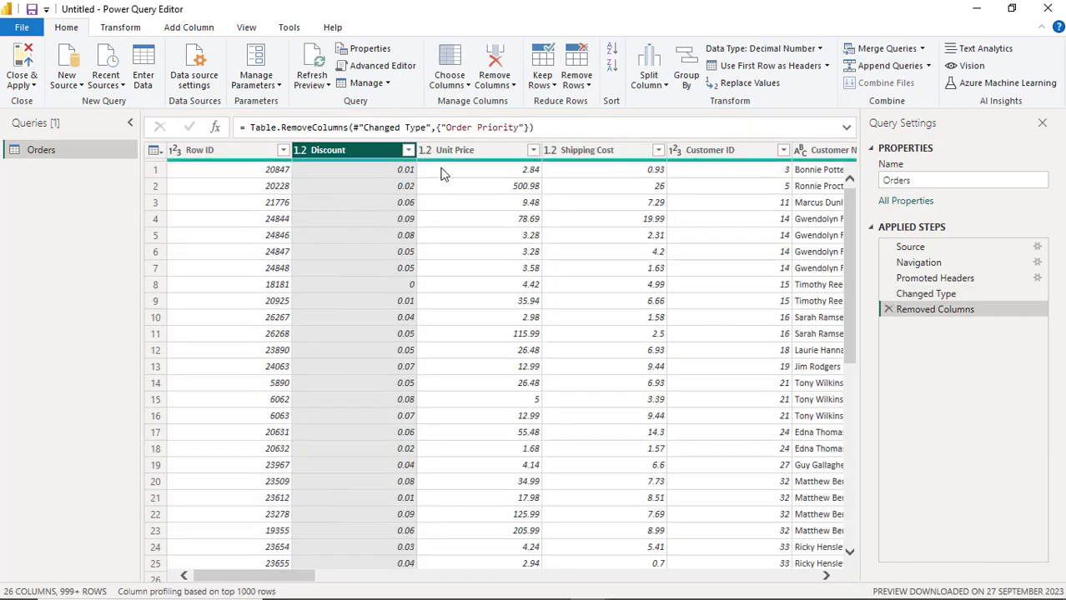
pyautogui.rightClick(589, 156)
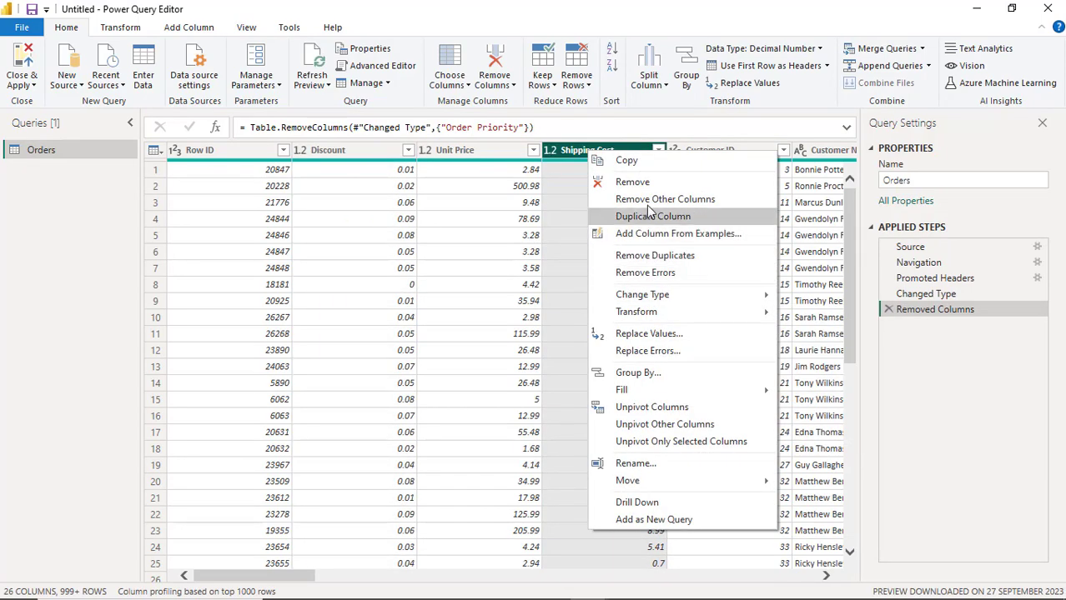
pyautogui.click(633, 182)
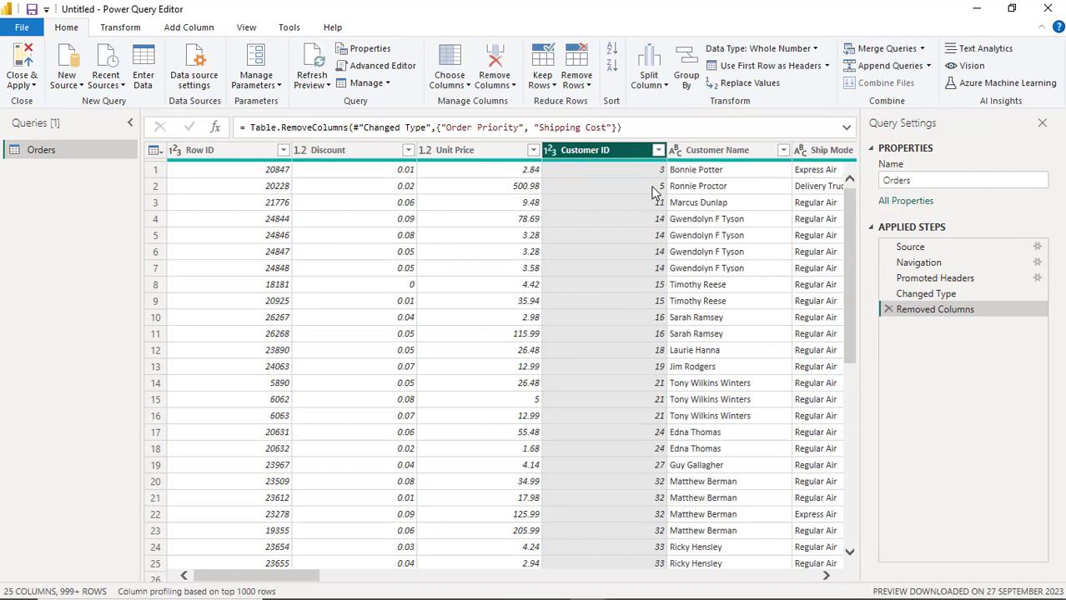
pyautogui.rightClick(356, 150)
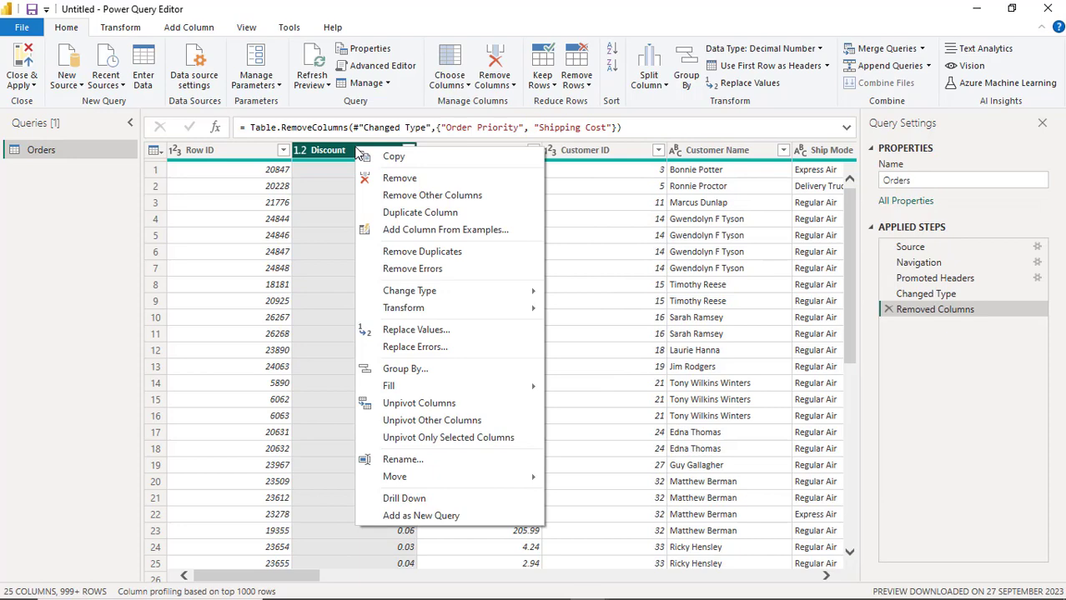
pyautogui.rightClick(250, 152)
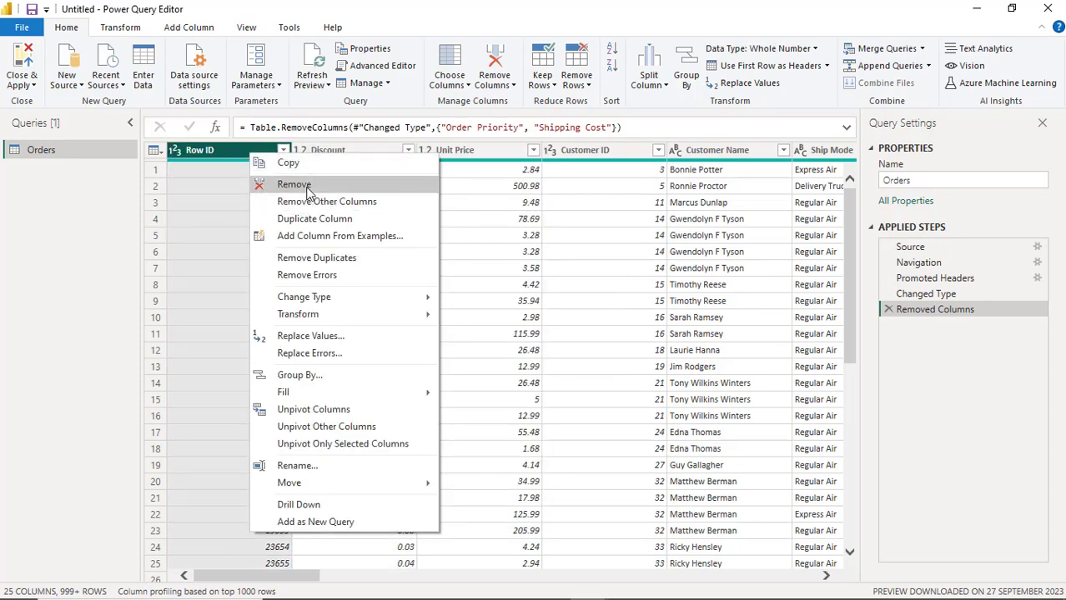
pyautogui.click(306, 189)
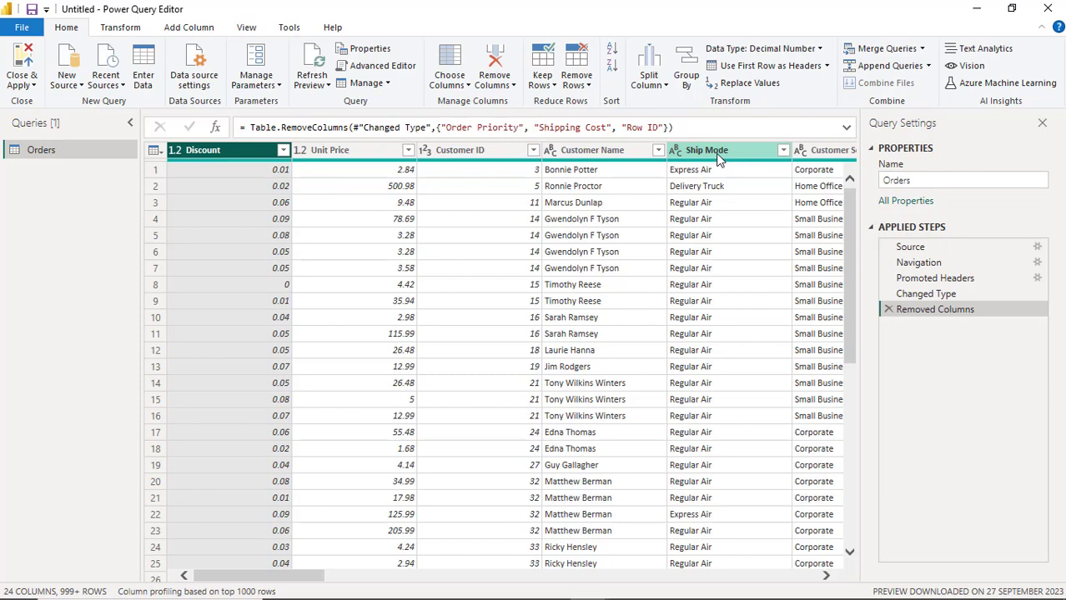
# Rename the Customer Name column to Cust Name, and delete that rename from the query's applied steps.
pyautogui.rightClick(618, 157)
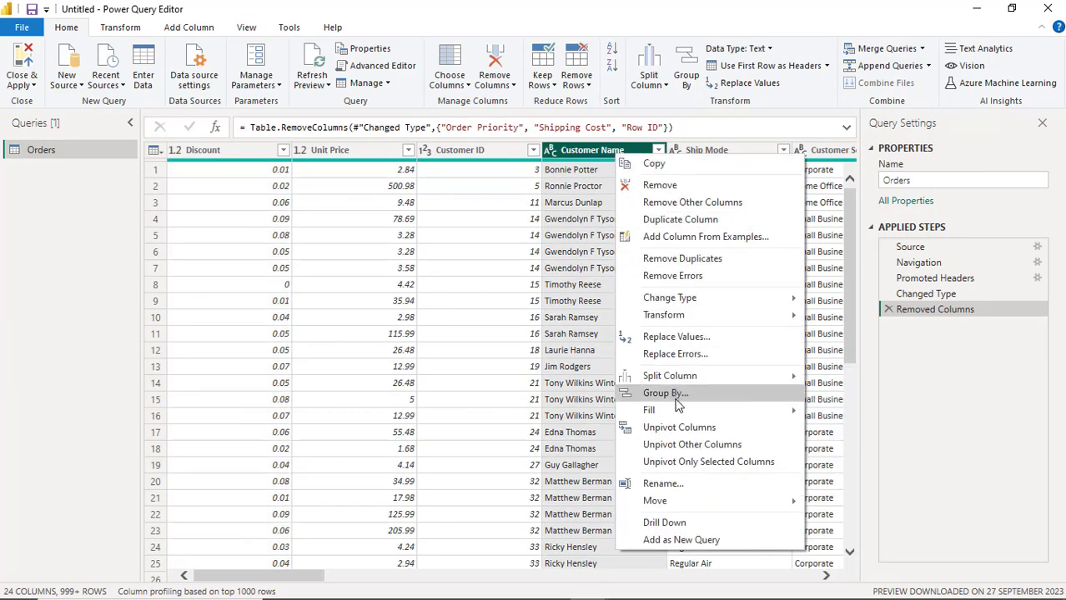
pyautogui.click(677, 482)
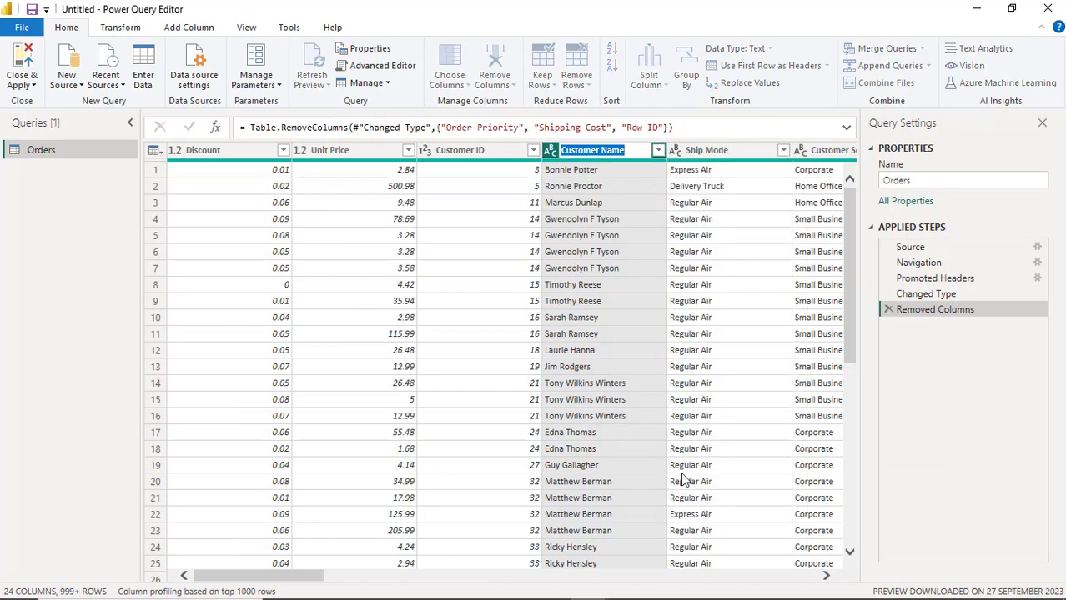
pyautogui.write('Cust')
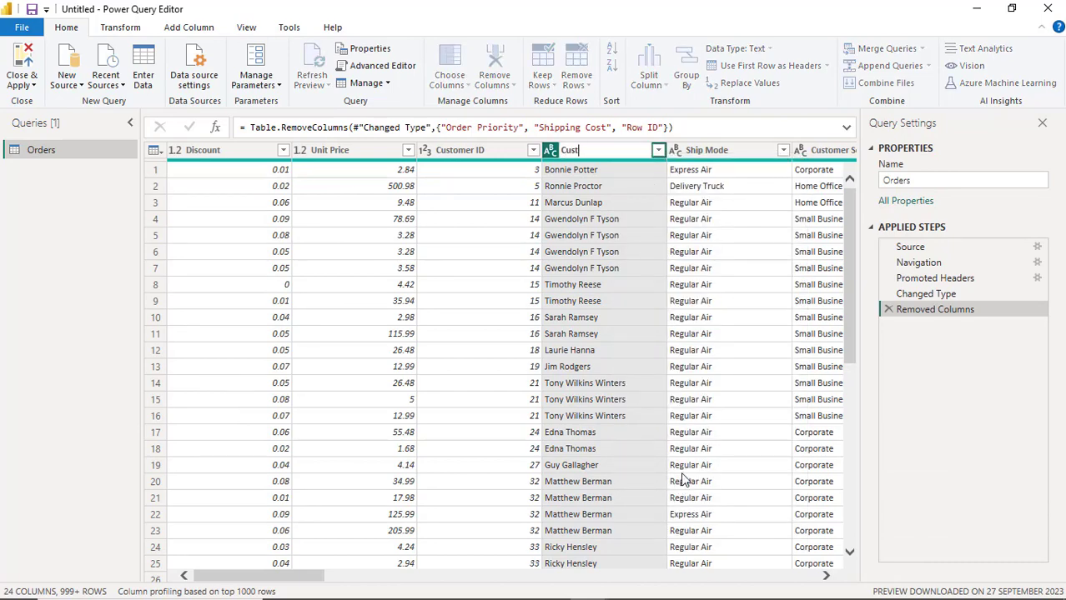
pyautogui.write(' Name')
pyautogui.press('Return')
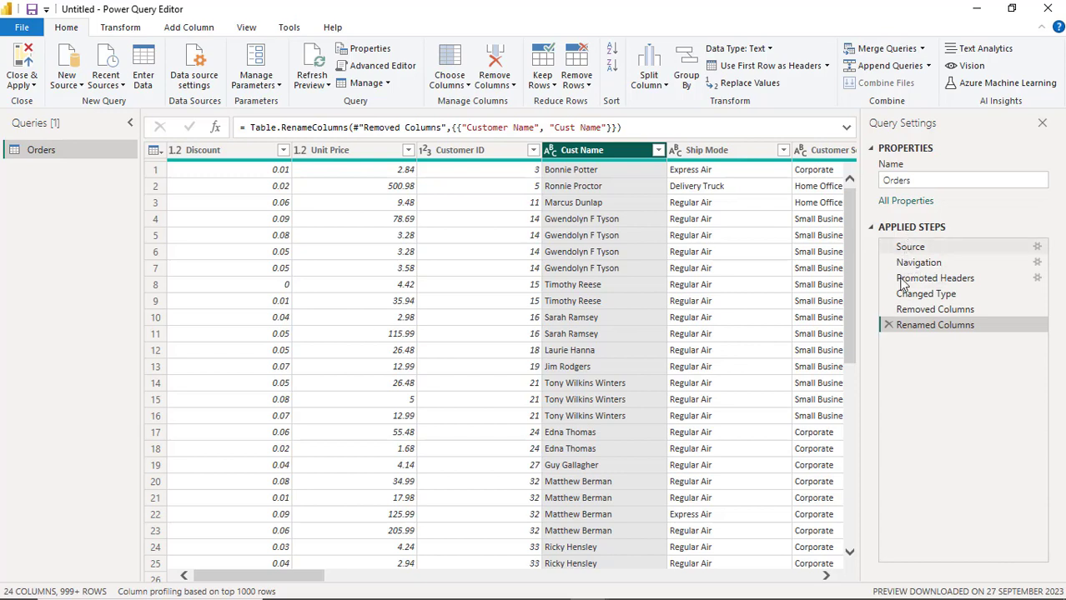
pyautogui.click(888, 325)
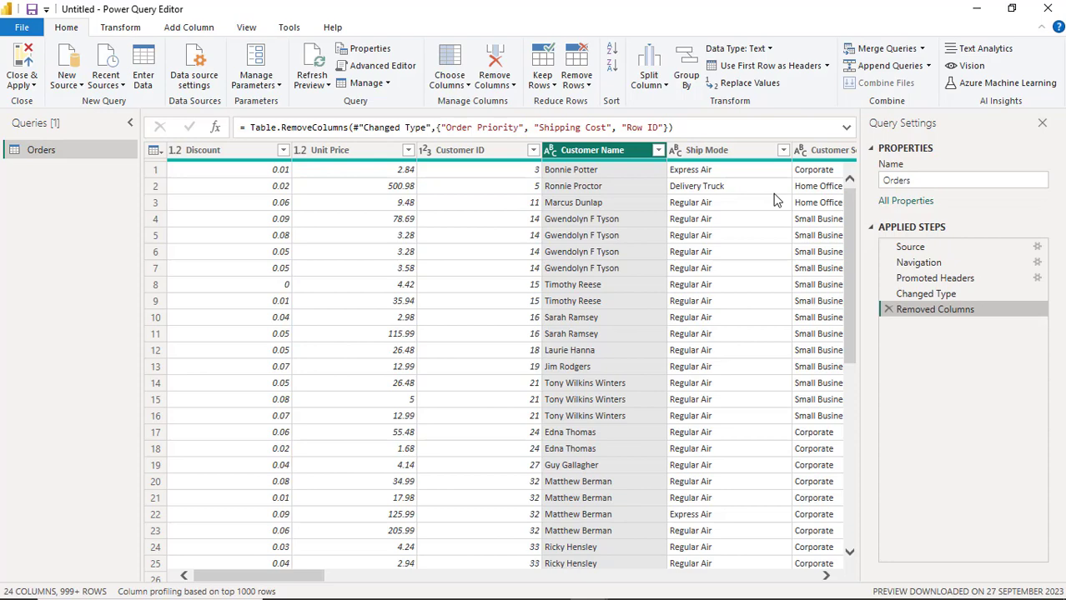
# Remove the Customer Name column from the Orders query.
pyautogui.click(472, 151)
pyautogui.rightClick(483, 156)
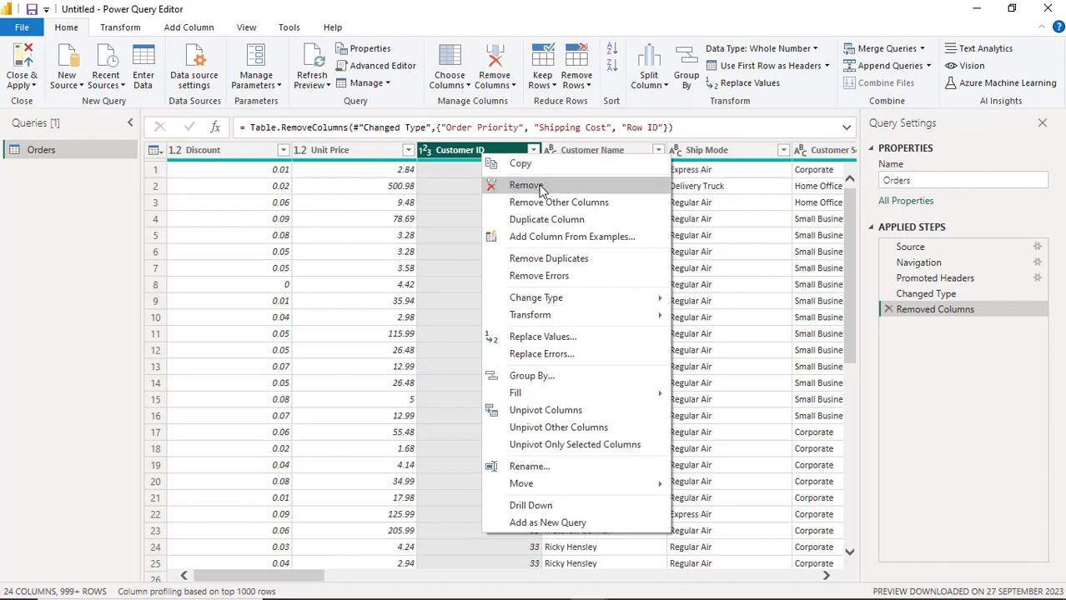
pyautogui.rightClick(587, 154)
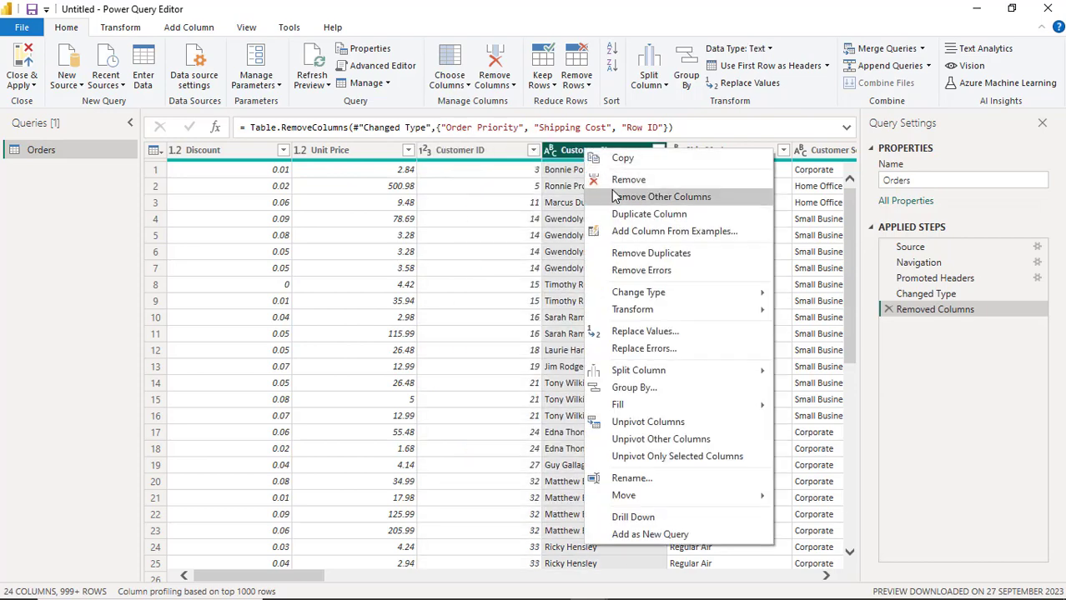
pyautogui.click(613, 179)
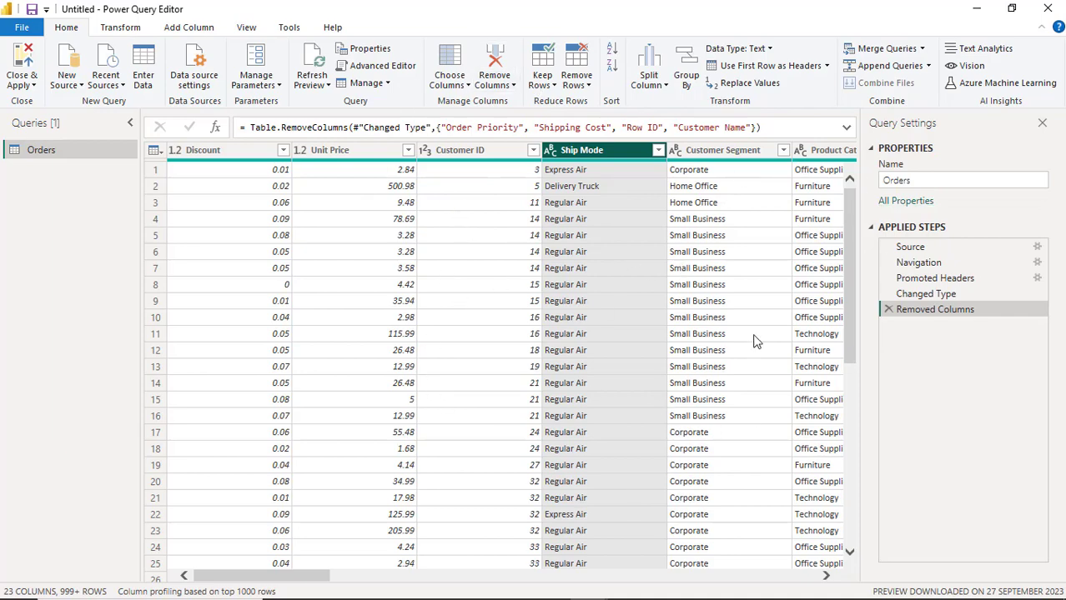
# Filter the Discount column to exclude the value 0, and delete that filter from the query's applied steps.
pyautogui.moveTo(849, 316); pyautogui.dragTo(849, 285)
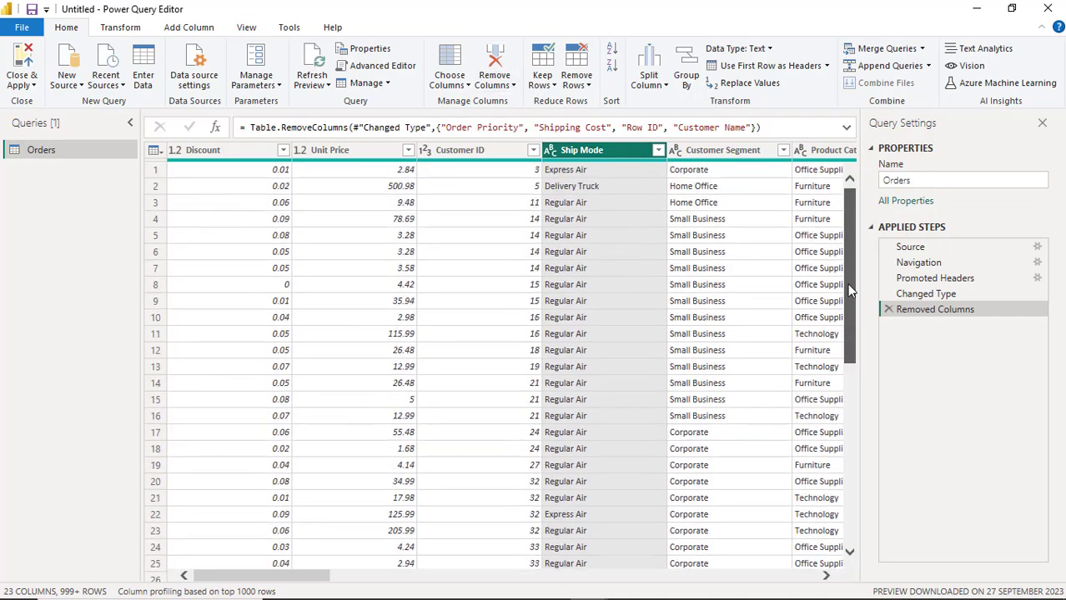
pyautogui.click(282, 152)
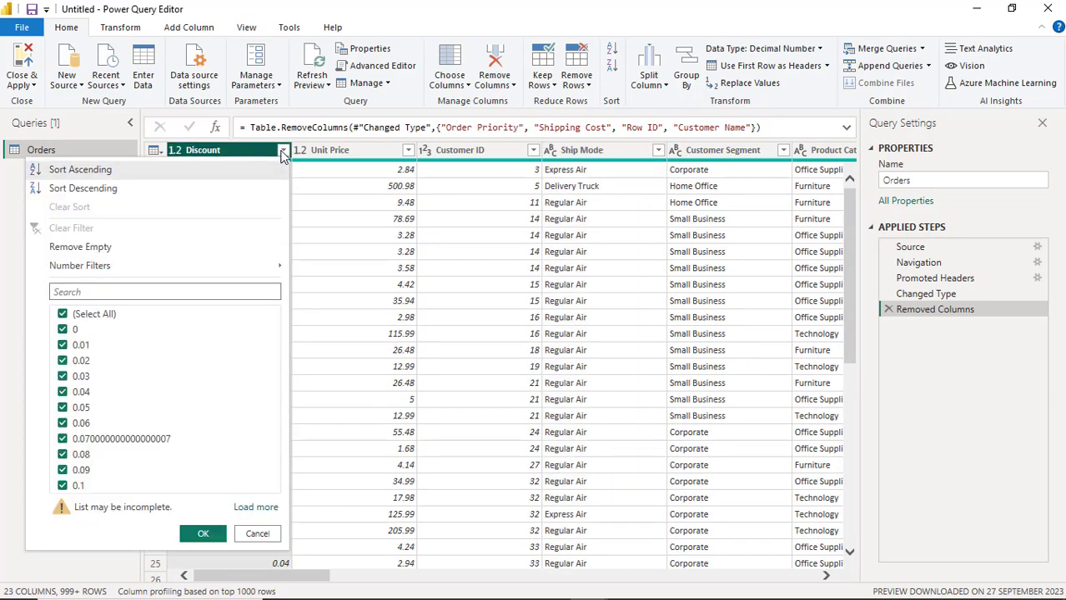
pyautogui.click(70, 332)
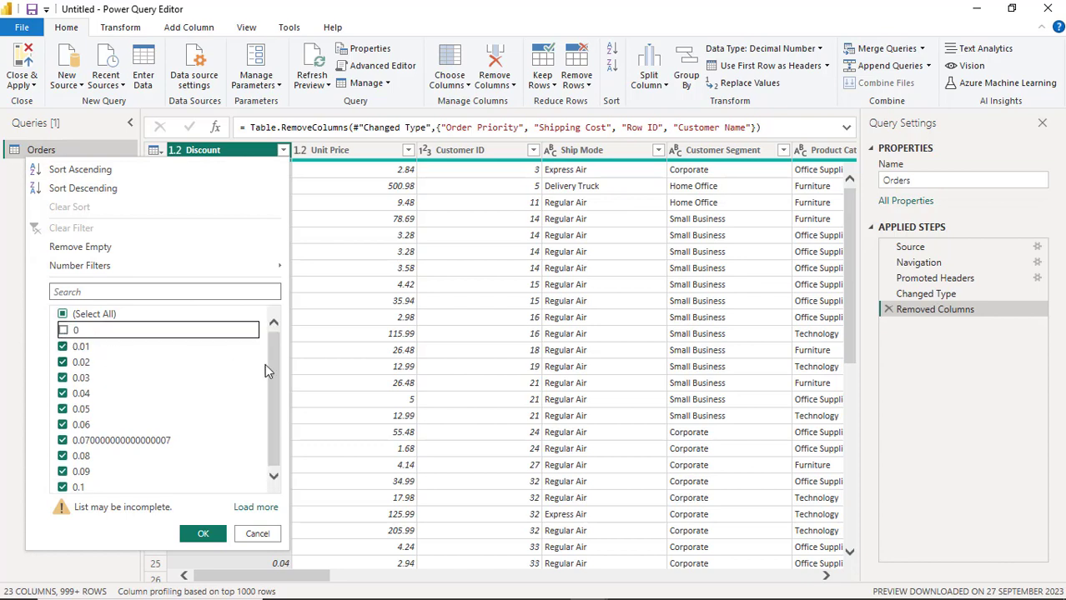
pyautogui.click(204, 534)
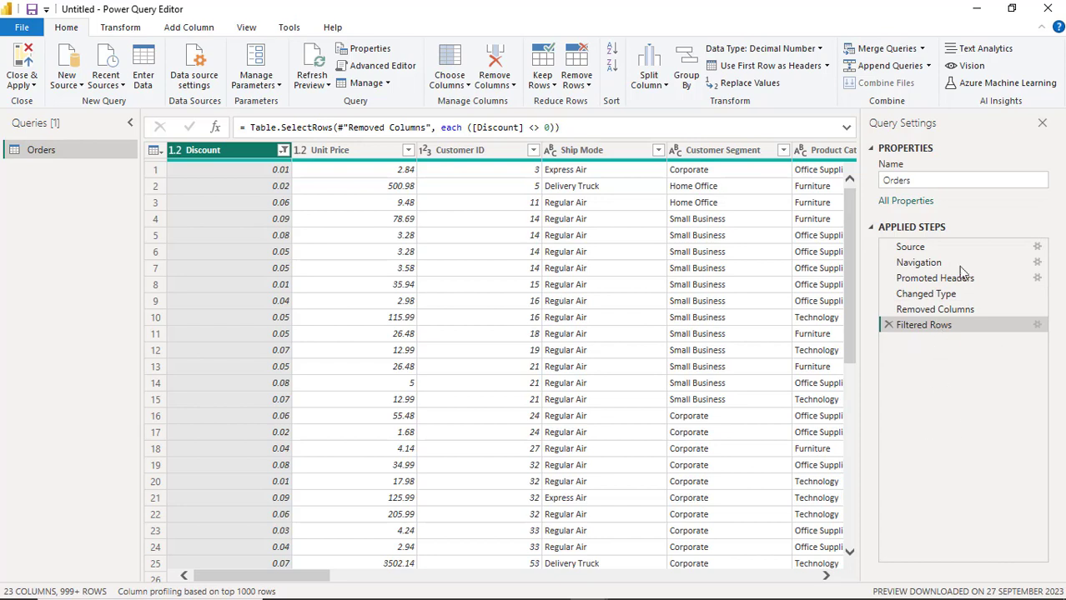
pyautogui.click(888, 325)
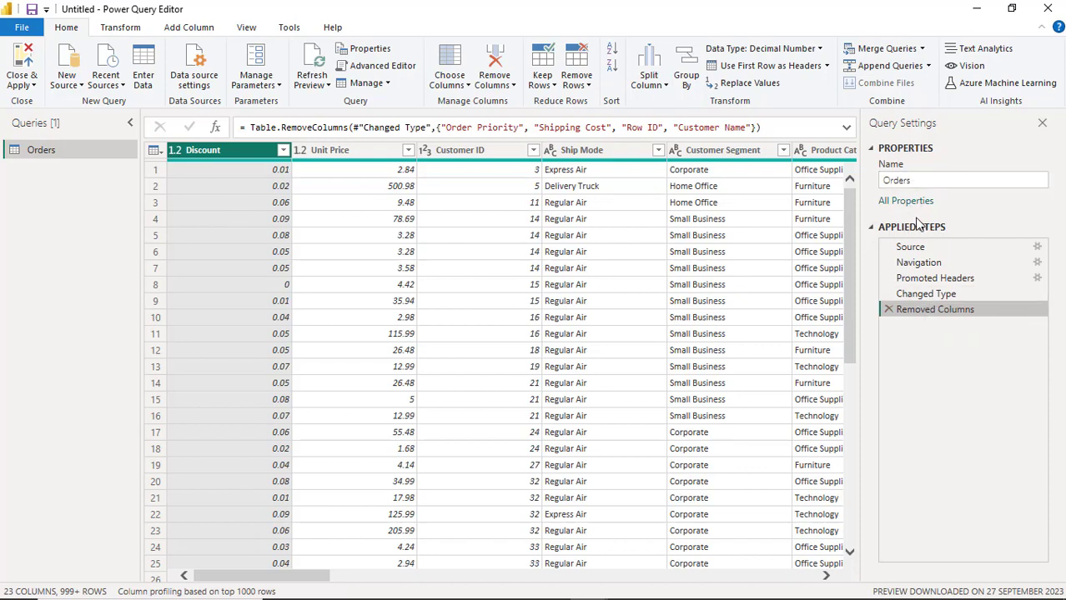
# Collapse and expand the Properties section, and view all properties of the Orders query without changing them.
pyautogui.click(871, 150)
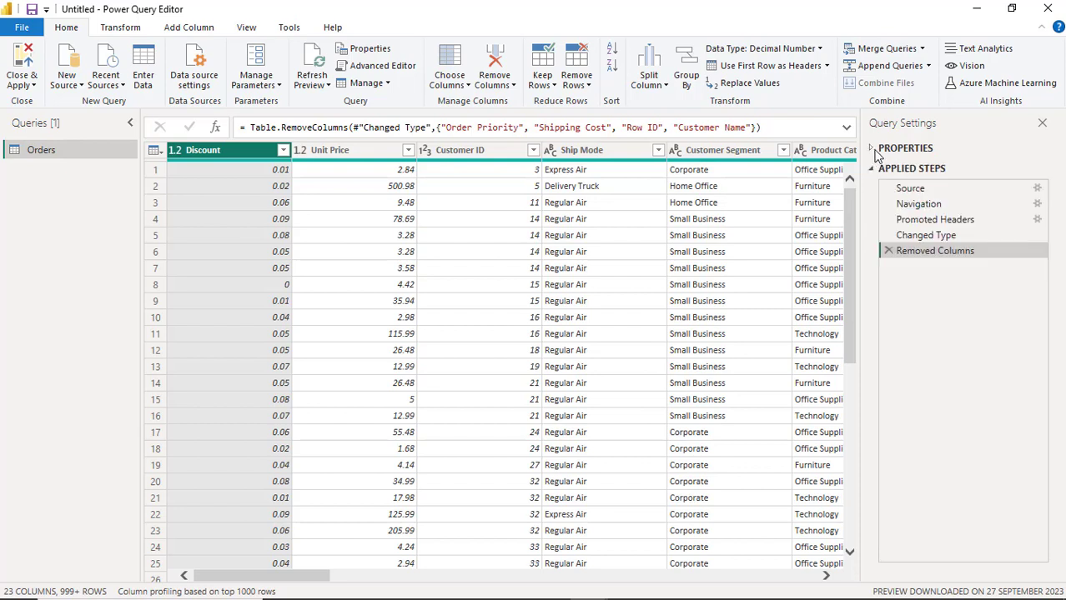
pyautogui.click(873, 150)
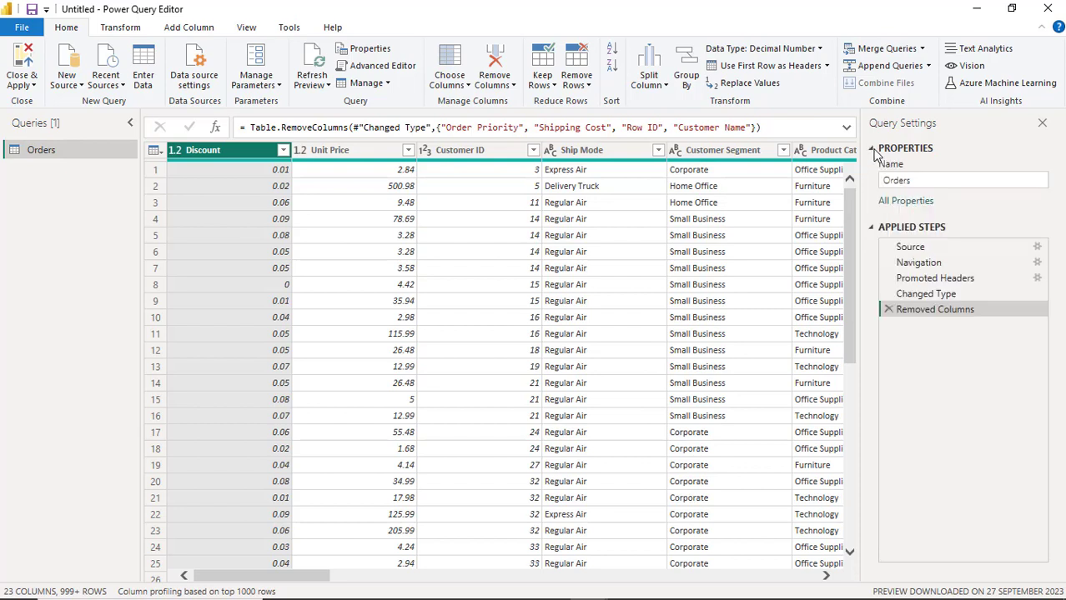
pyautogui.click(910, 202)
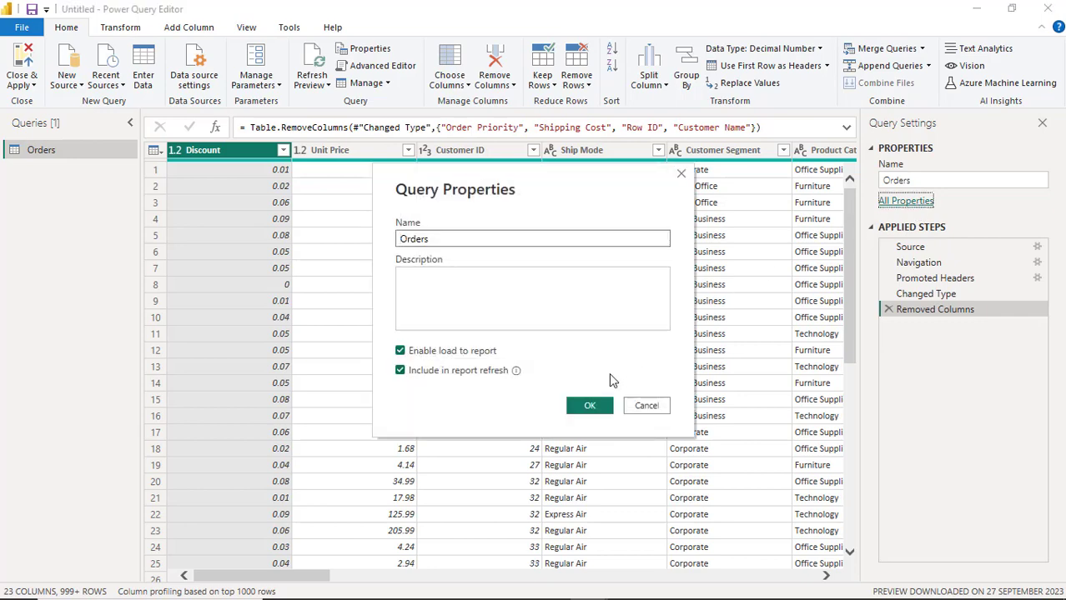
pyautogui.click(589, 407)
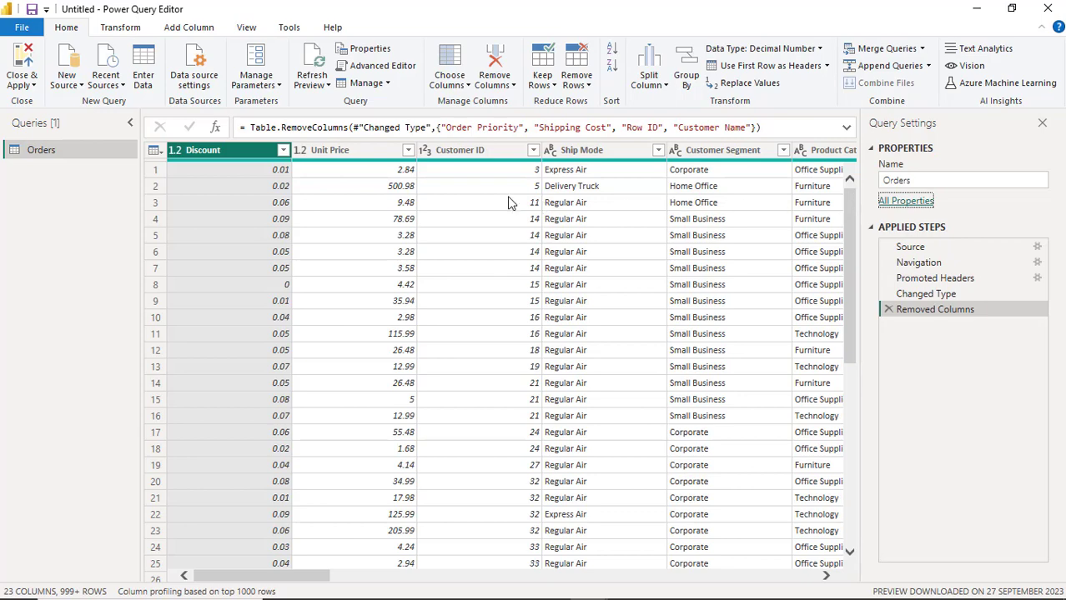
# Look over the Transform and Add Column commands of the Power Query Editor, and return to the Home commands.
pyautogui.click(121, 30)
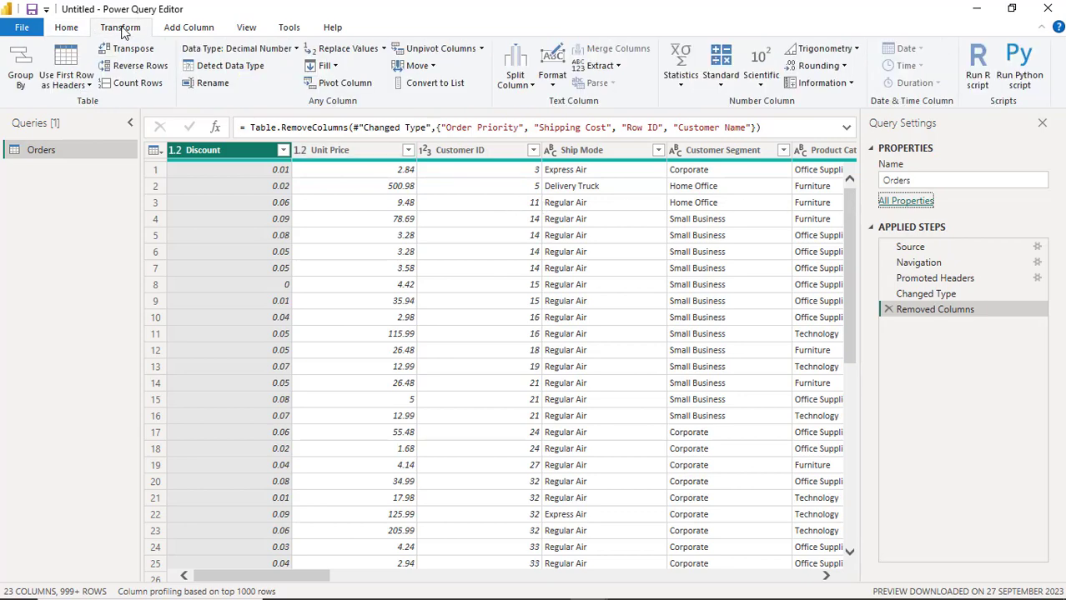
pyautogui.click(180, 30)
pyautogui.click(70, 31)
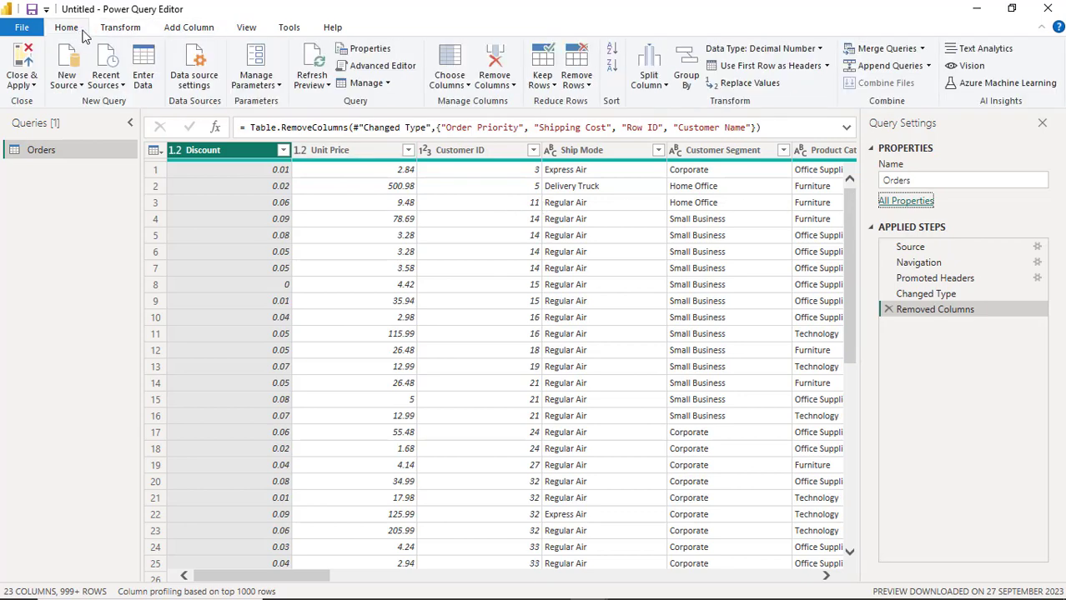
pyautogui.click(120, 28)
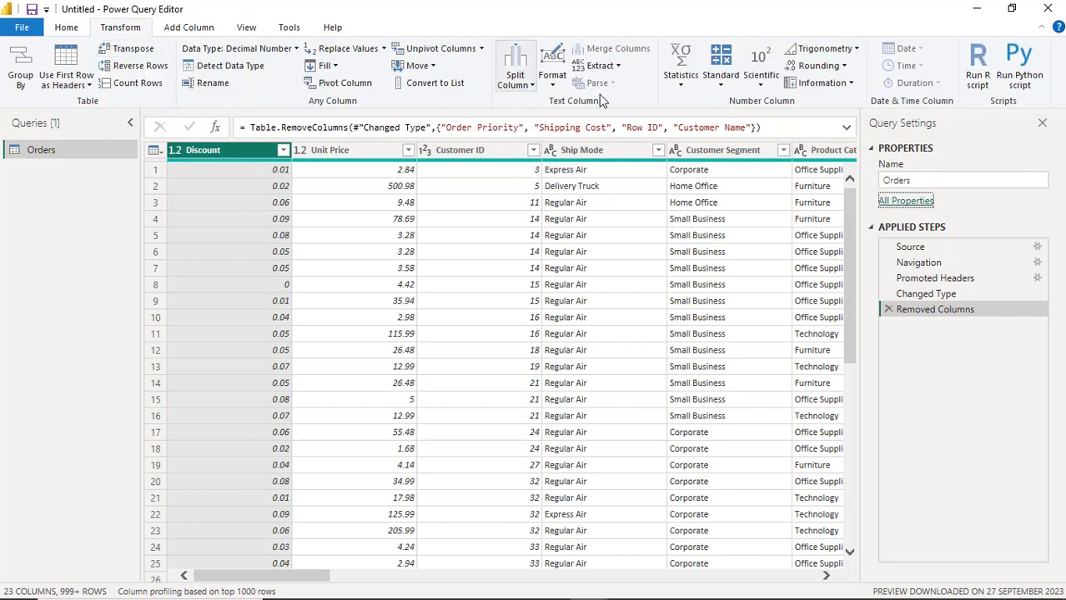
pyautogui.click(197, 28)
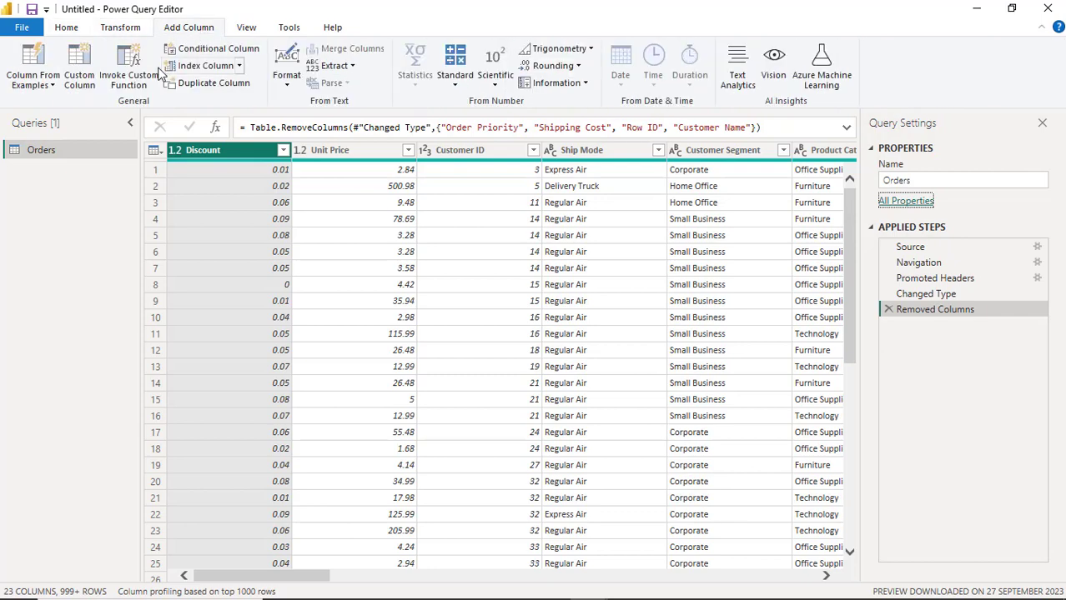
pyautogui.click(120, 29)
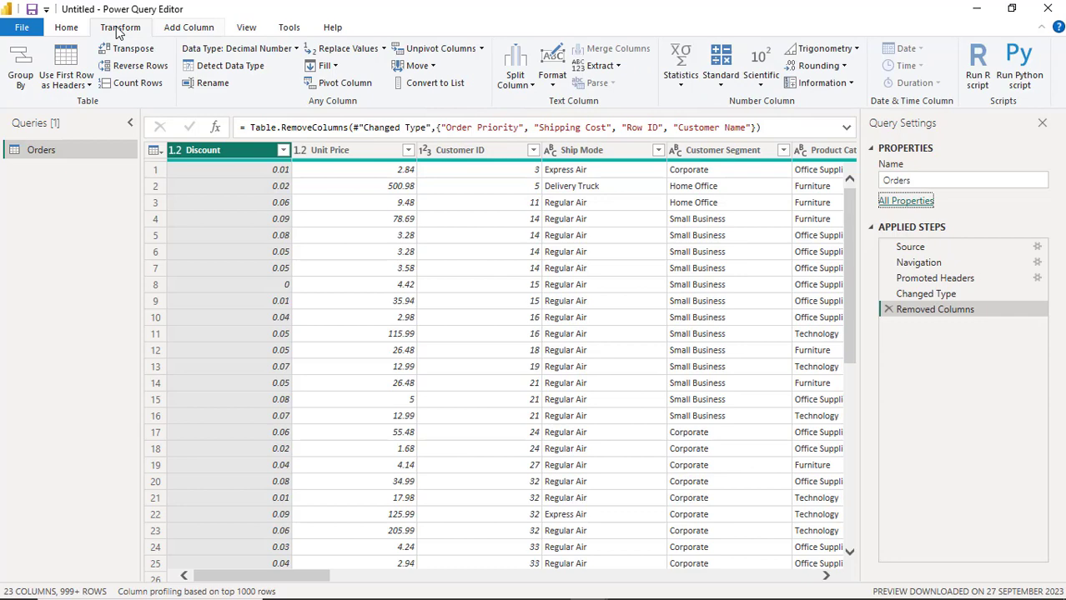
pyautogui.click(68, 28)
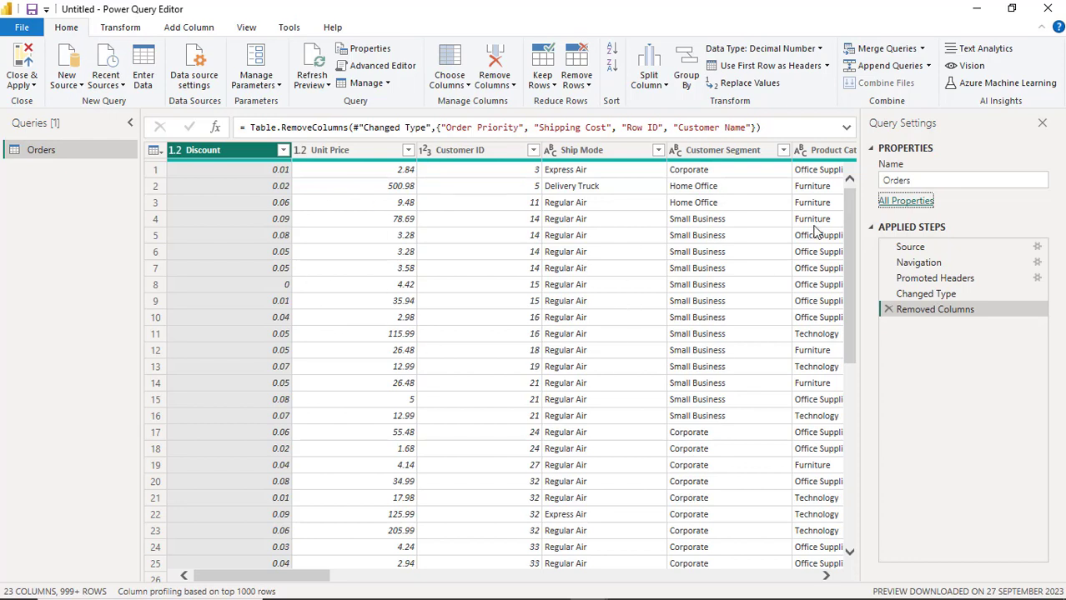
# Close the Power Query Editor while applying the changes, and list the Orders table's fields in the main Power BI Desktop window.
pyautogui.click(18, 87)
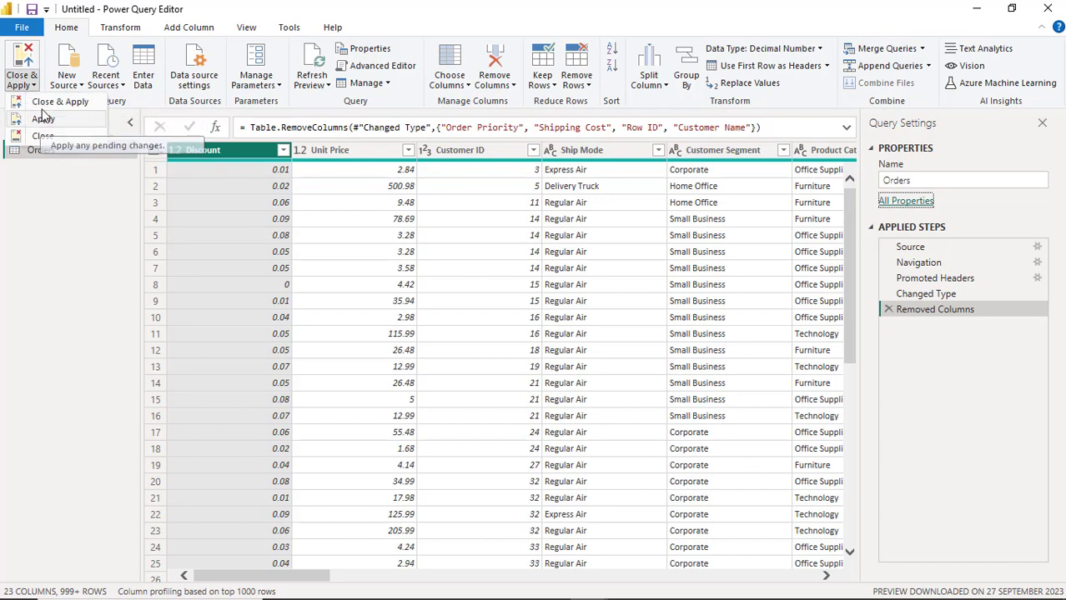
pyautogui.click(43, 102)
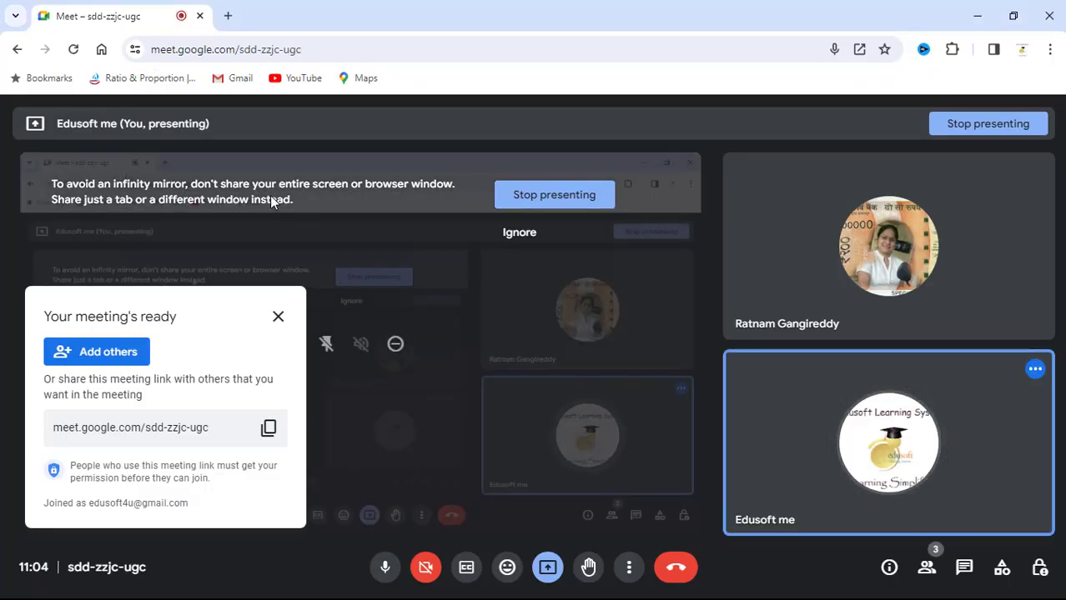
pyautogui.hotkey('alt', 'Tab')
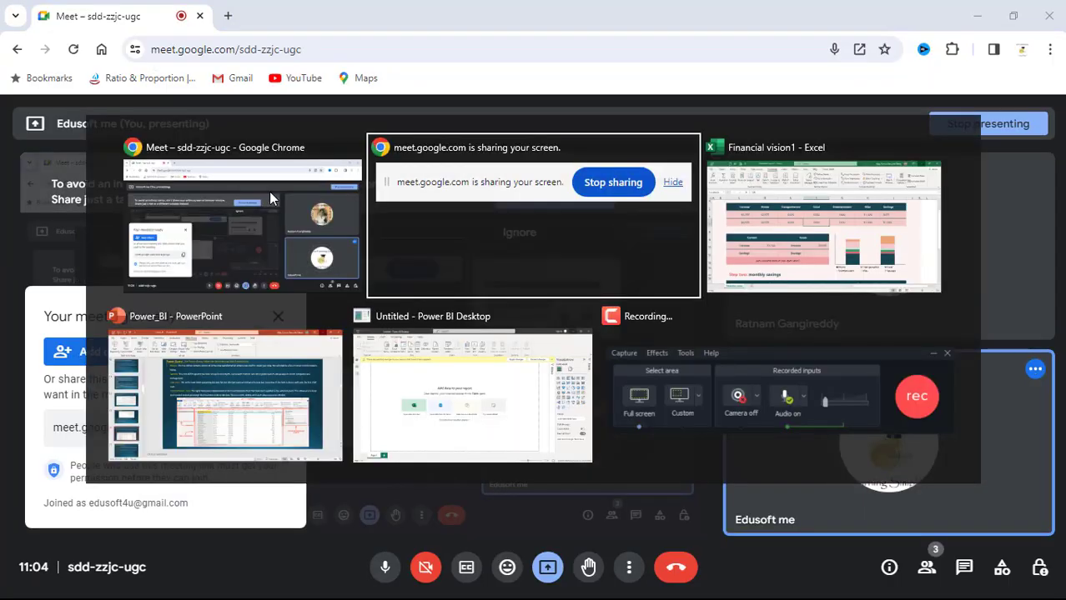
pyautogui.hotkey('alt', 'Tab')
pyautogui.hotkey('alt', 'Tab')
pyautogui.hotkey('alt', 'Tab')
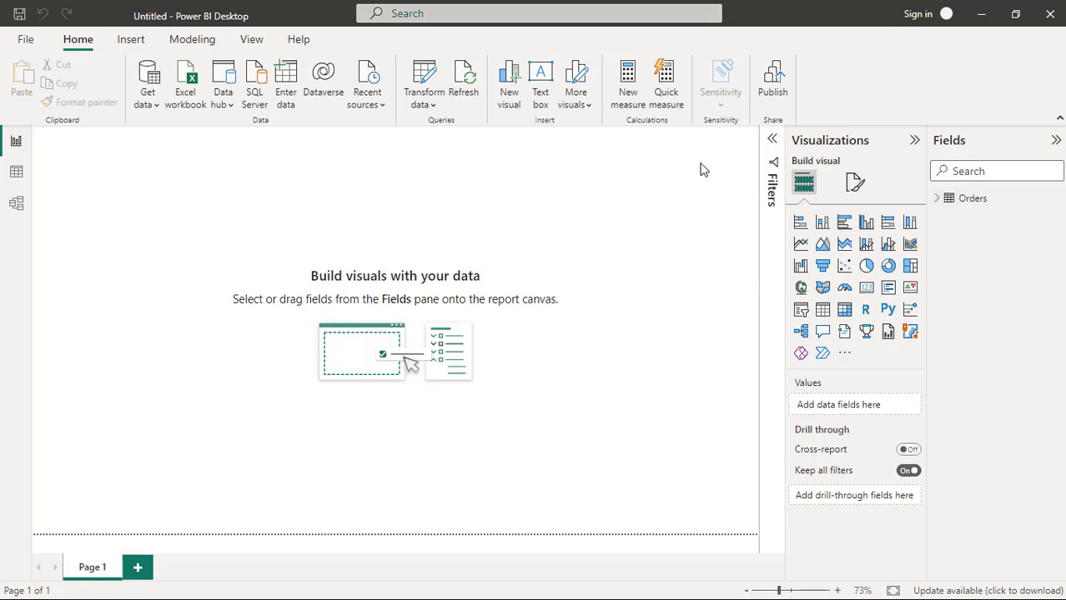
pyautogui.click(937, 200)
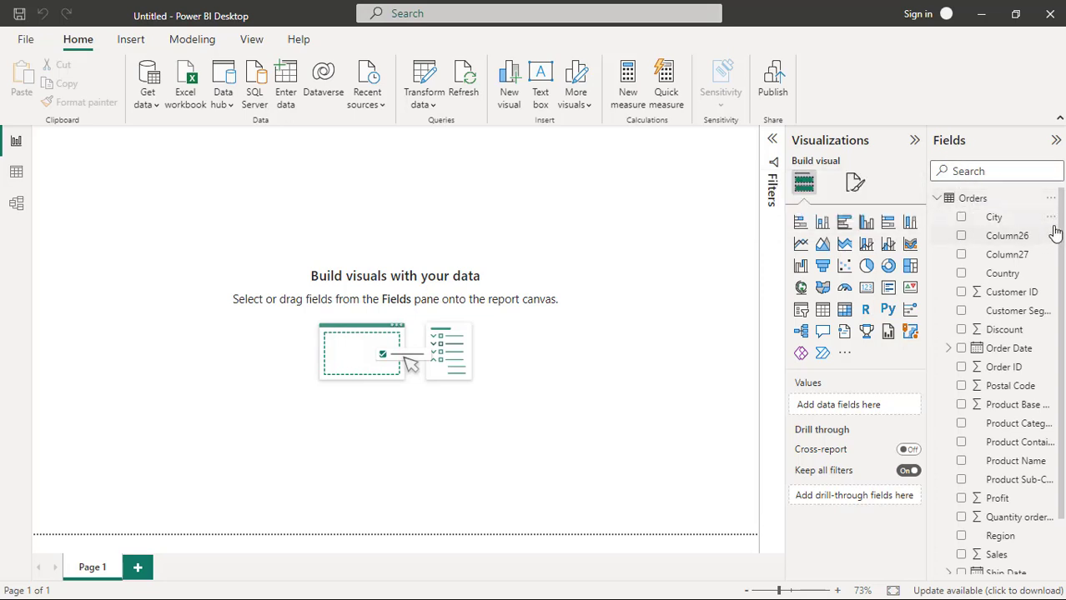
# Look over the Orders fields, the loaded rows in Data view and the Orders table card in Model view, and return to Report view.
pyautogui.moveTo(1061, 238)
pyautogui.mouseDown()
pyautogui.moveTo(1062, 298)
pyautogui.moveTo(1060, 216)
pyautogui.mouseUp()
pyautogui.moveTo(1058, 434); pyautogui.dragTo(1059, 492)
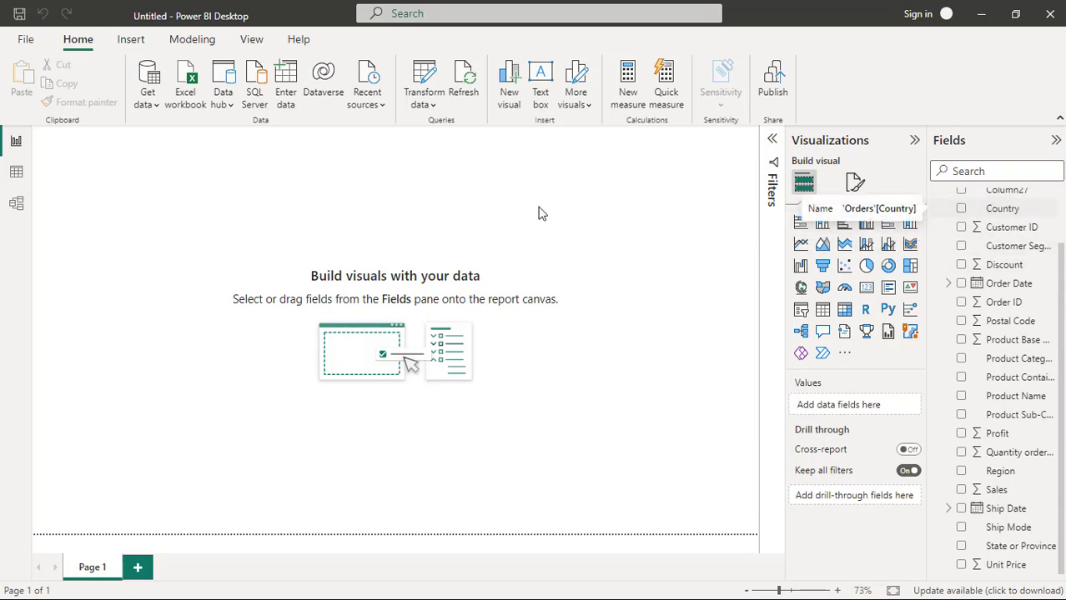
pyautogui.click(16, 150)
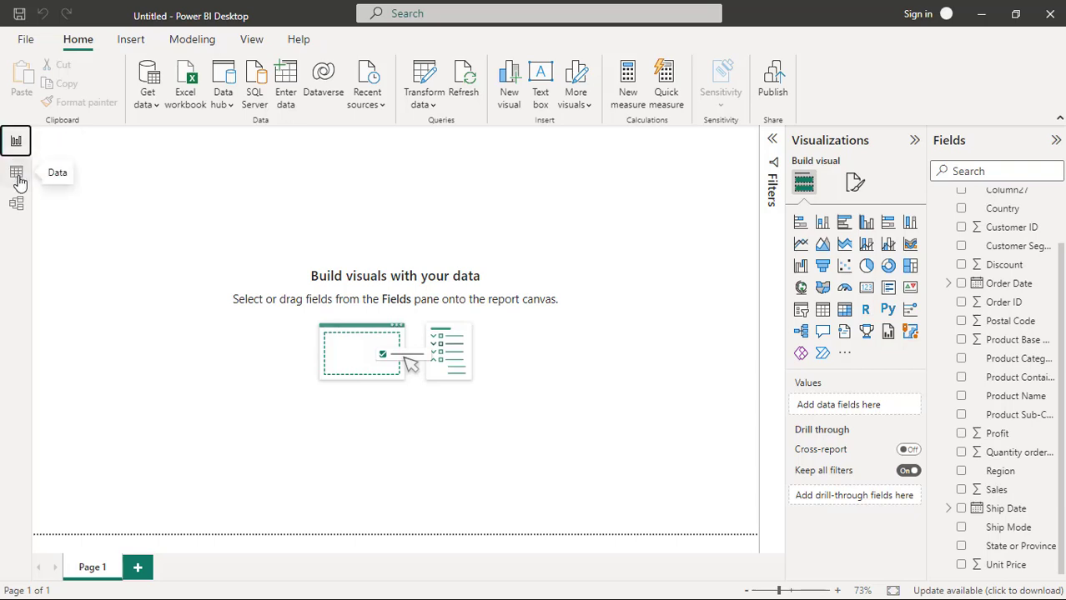
pyautogui.click(17, 175)
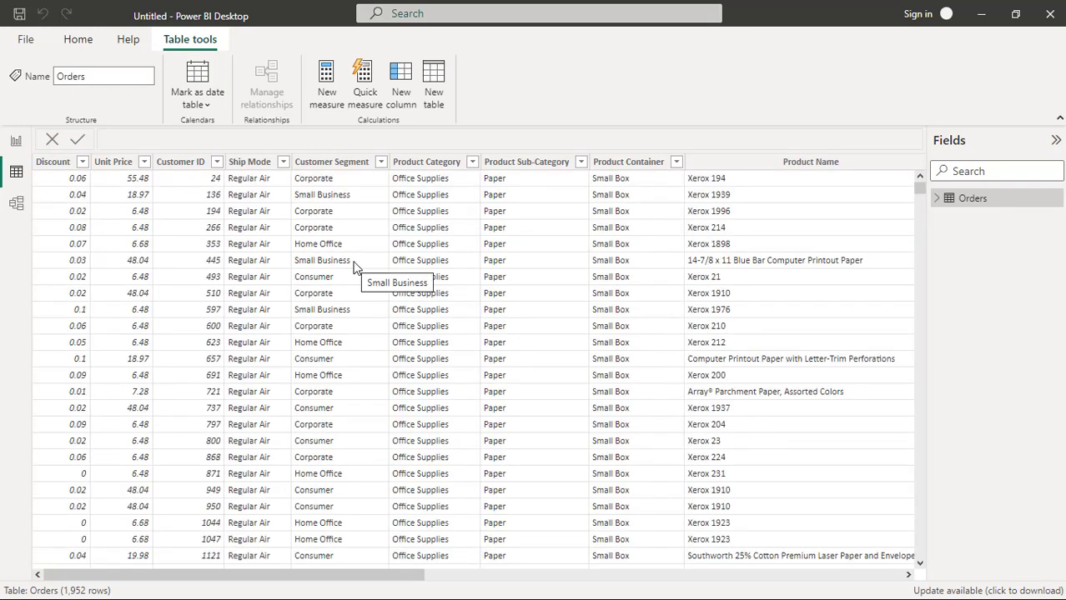
pyautogui.click(16, 209)
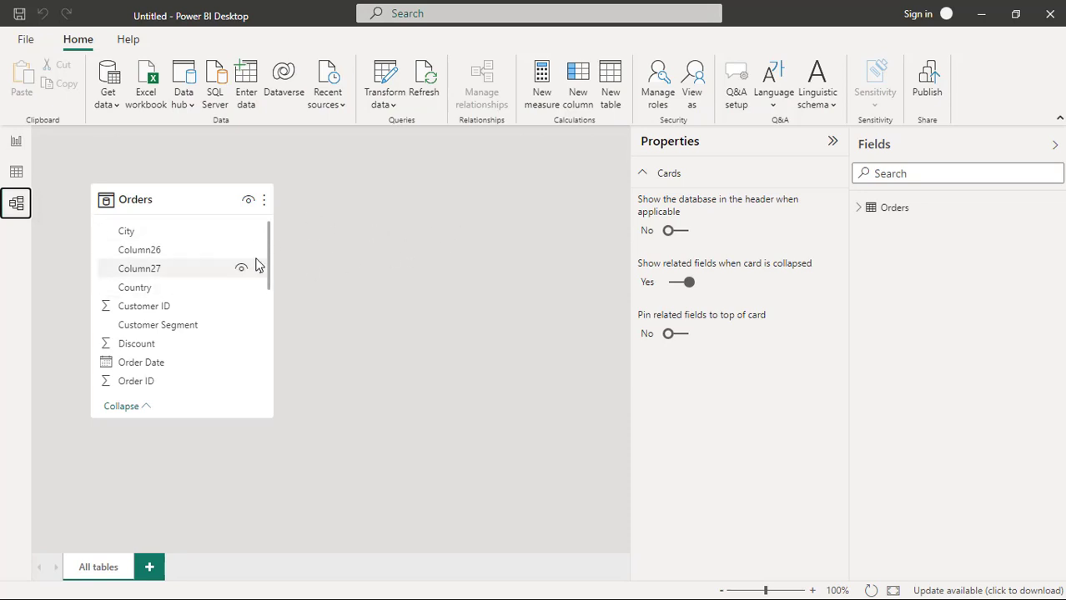
pyautogui.moveTo(182, 206)
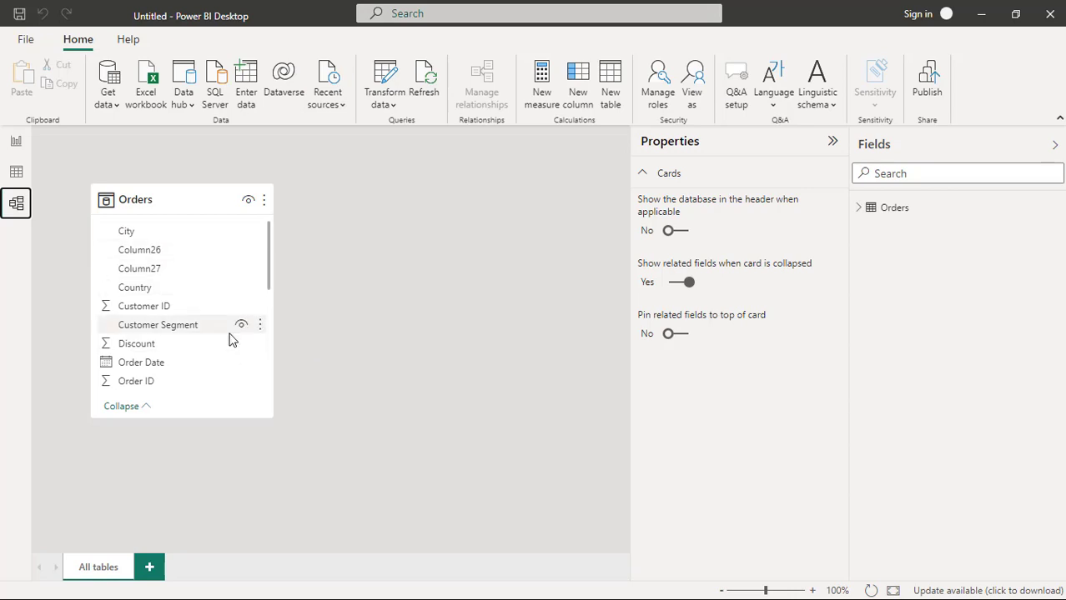
pyautogui.click(15, 144)
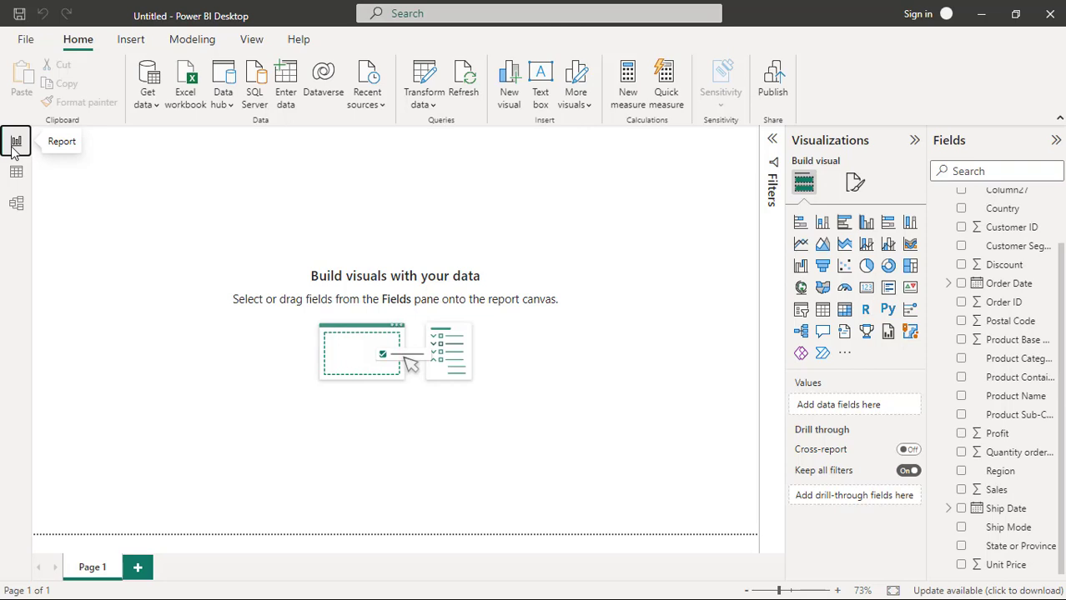
# Add two new pages to the report, switch through all three pages, and finish on Page 3.
pyautogui.click(138, 567)
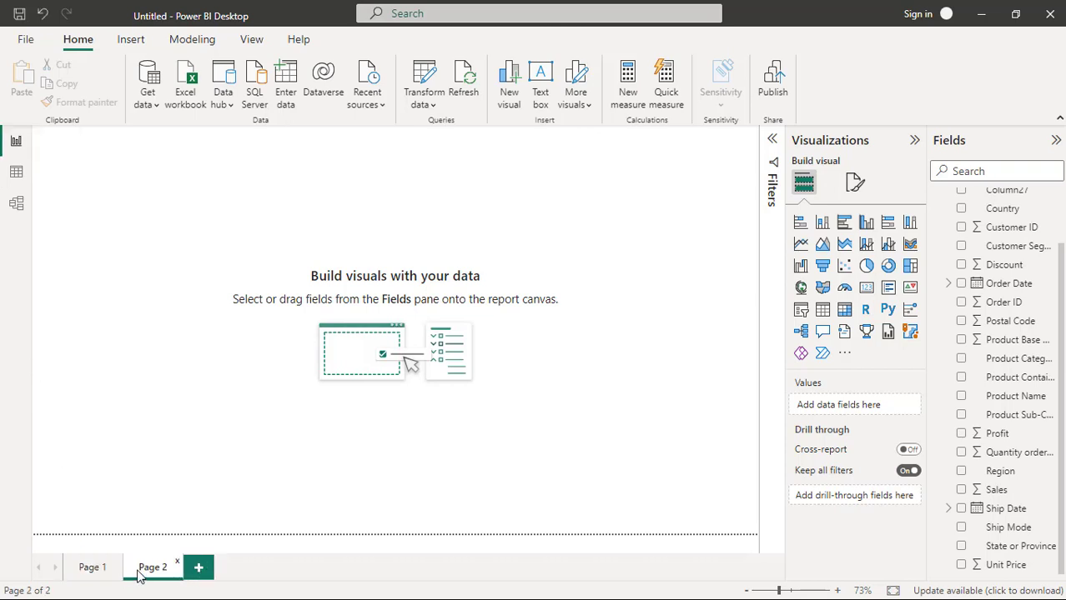
pyautogui.click(198, 567)
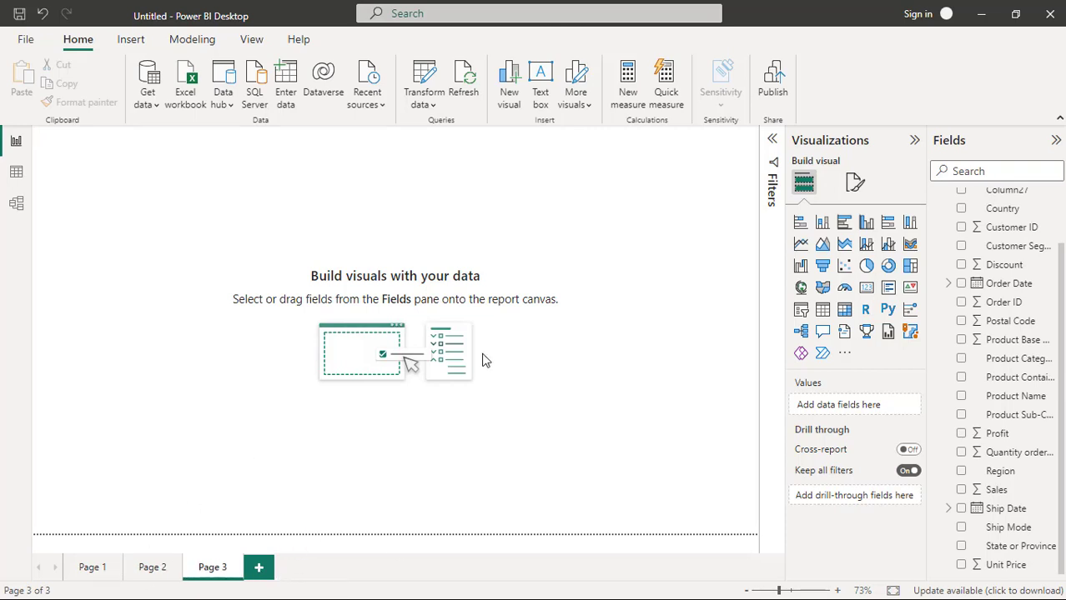
pyautogui.click(93, 568)
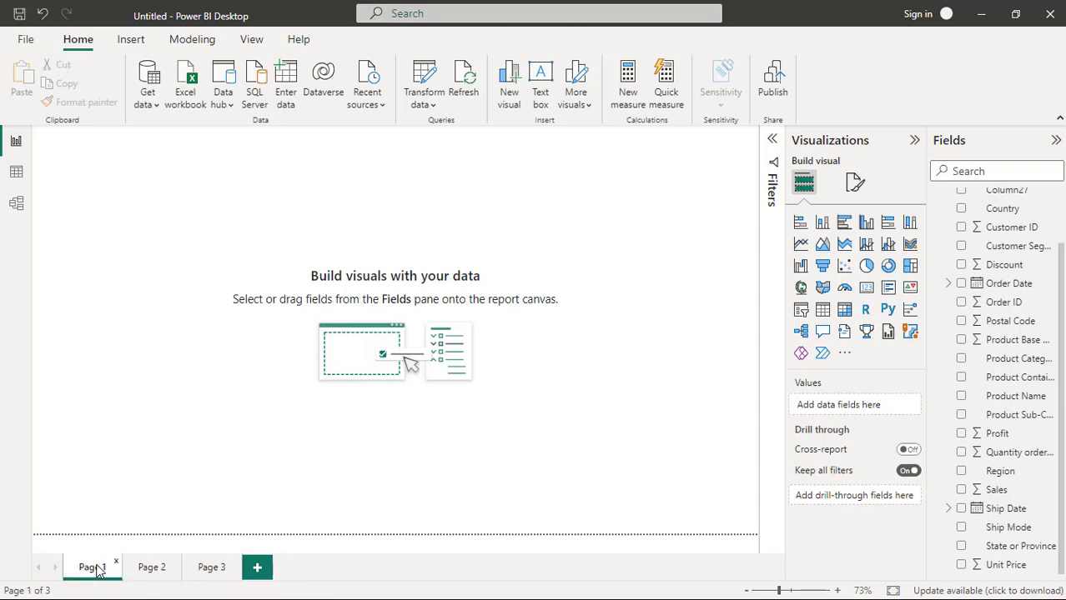
pyautogui.click(158, 571)
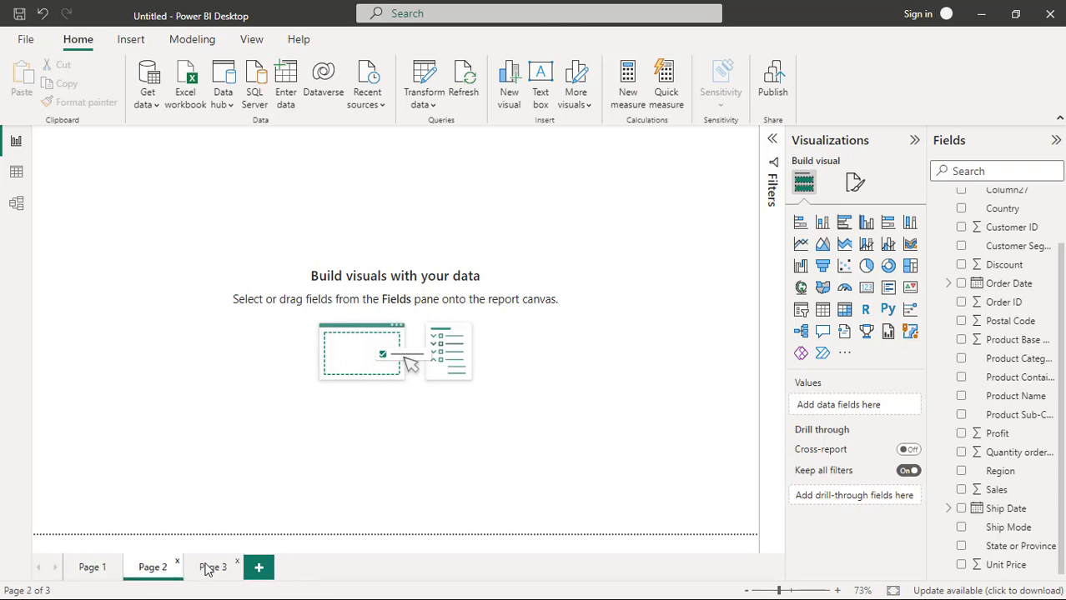
pyautogui.click(216, 569)
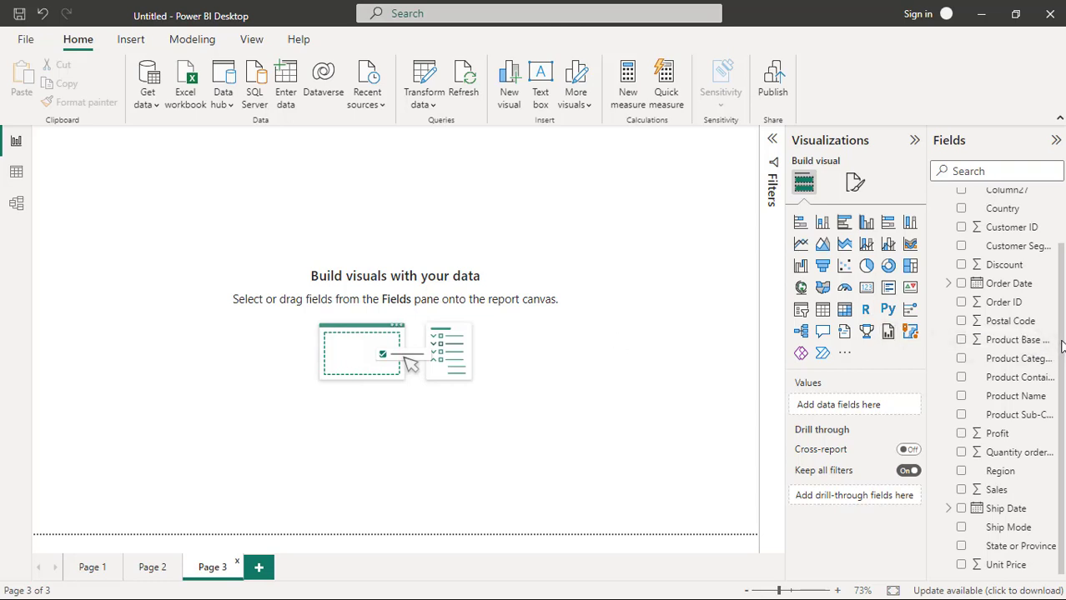
# Create a clustered column chart of Customer ID and Sales on Page 3, and enlarge it to over half the page width.
pyautogui.scroll(3, 1061, 346)
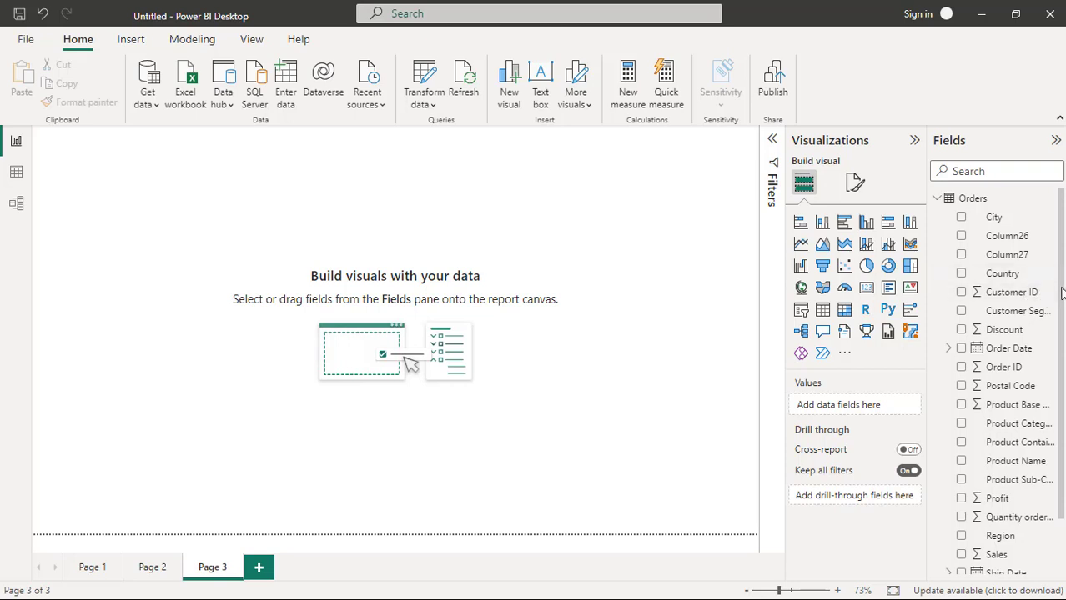
pyautogui.scroll(-3, 1061, 291)
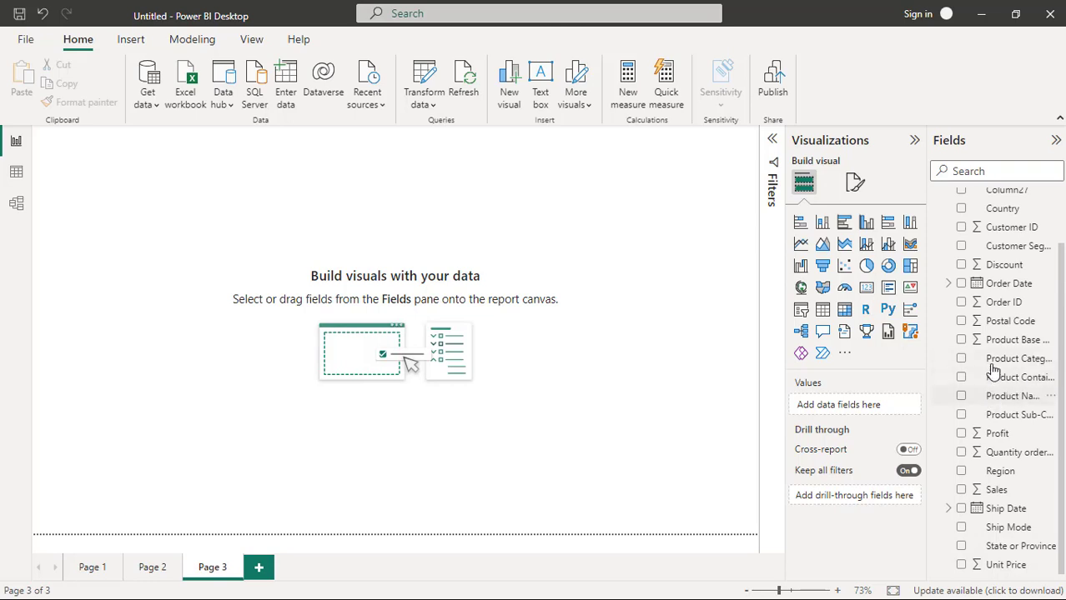
pyautogui.click(962, 228)
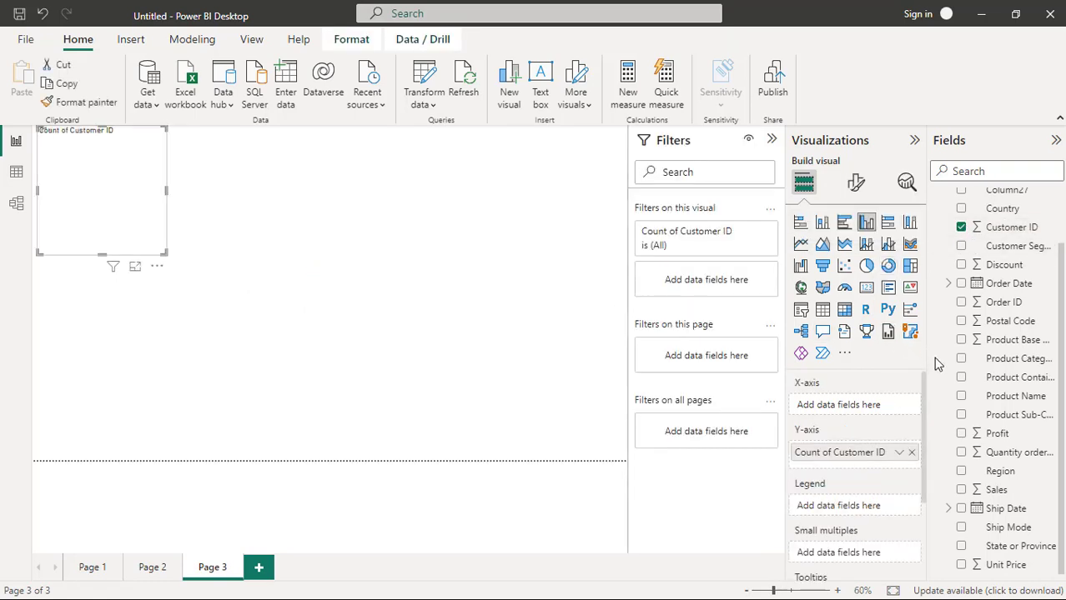
pyautogui.click(962, 490)
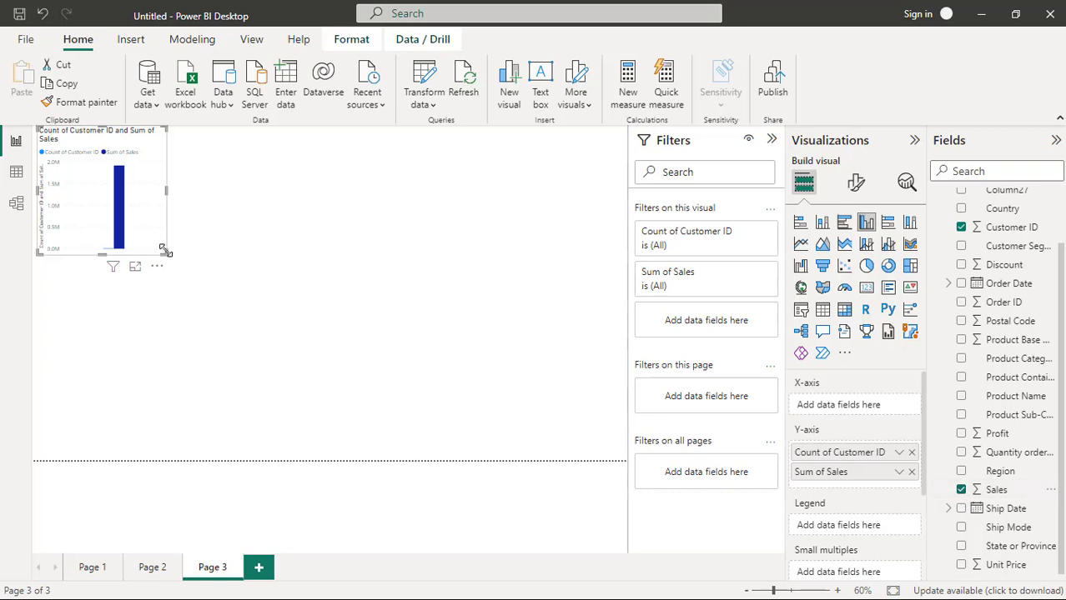
pyautogui.moveTo(165, 253); pyautogui.dragTo(426, 343)
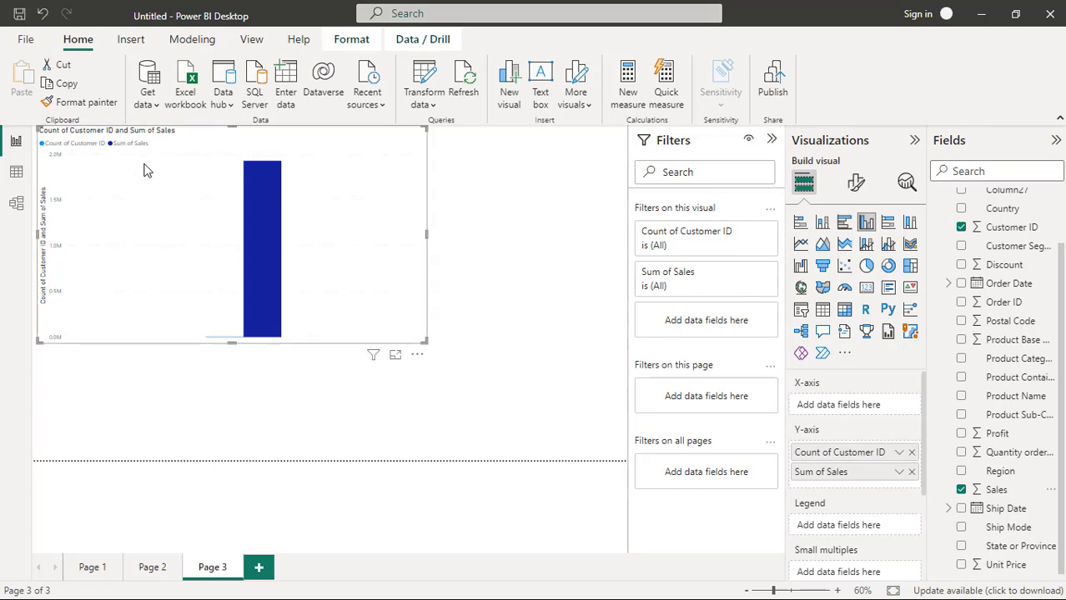
# Replace Customer ID with Country in the Page 3 chart, and convert it to a larger stacked column chart.
pyautogui.click(961, 228)
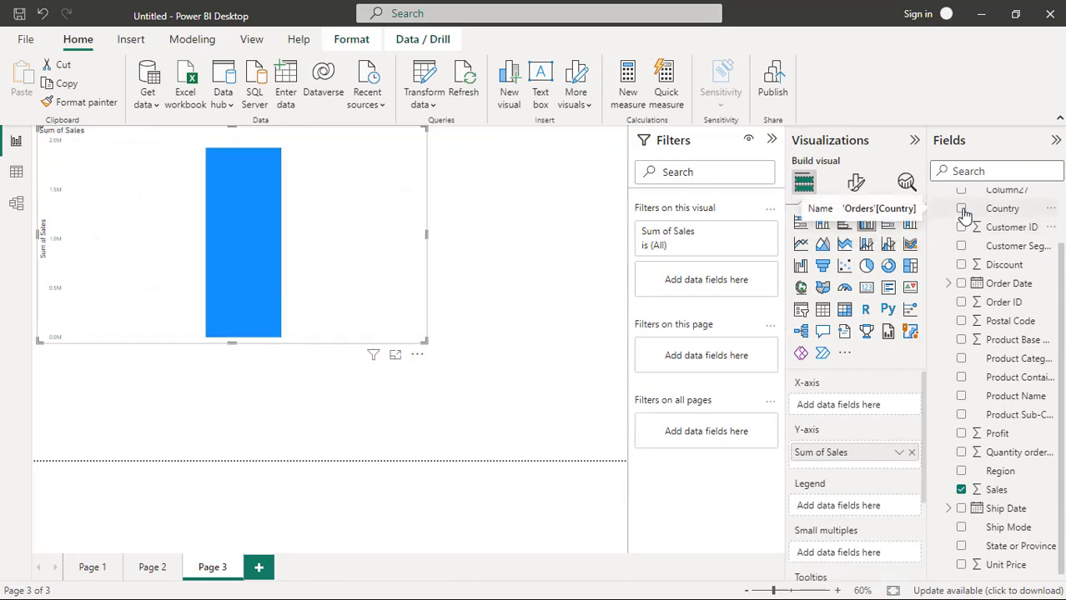
pyautogui.click(962, 209)
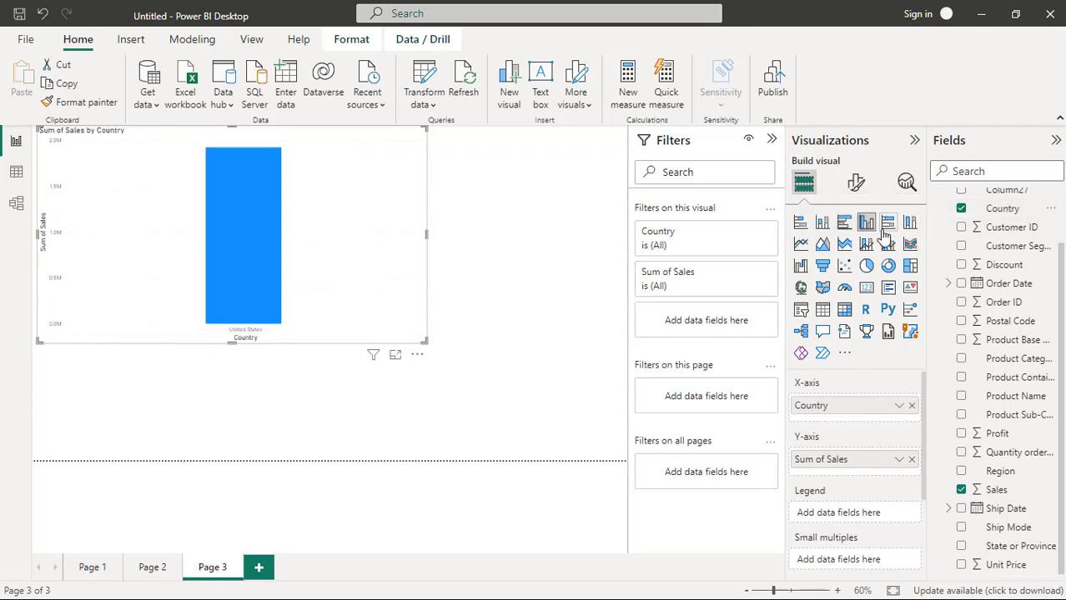
pyautogui.click(824, 226)
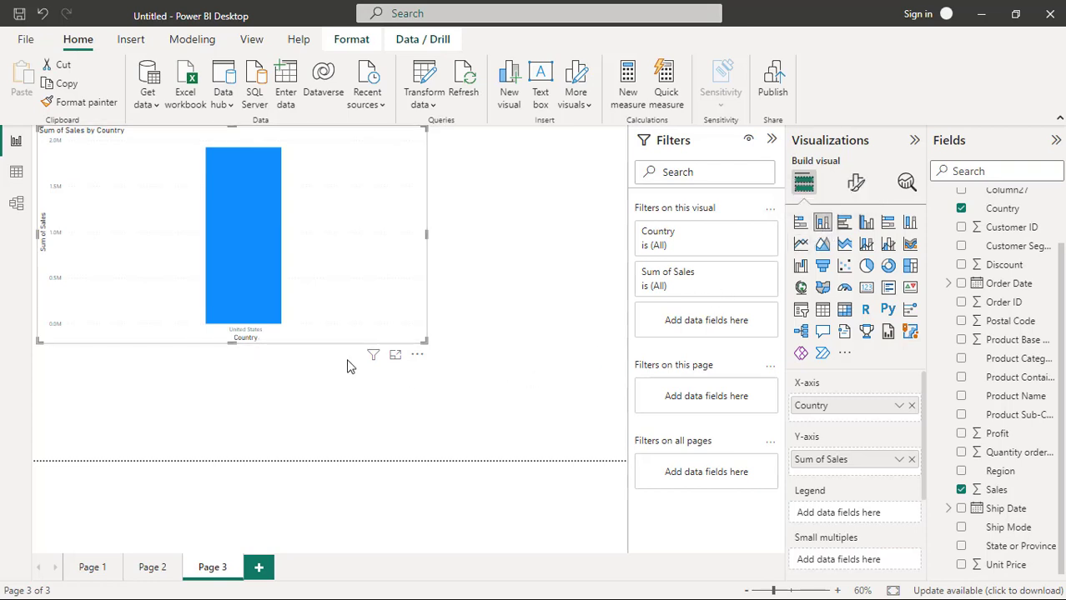
pyautogui.moveTo(426, 340); pyautogui.dragTo(541, 410)
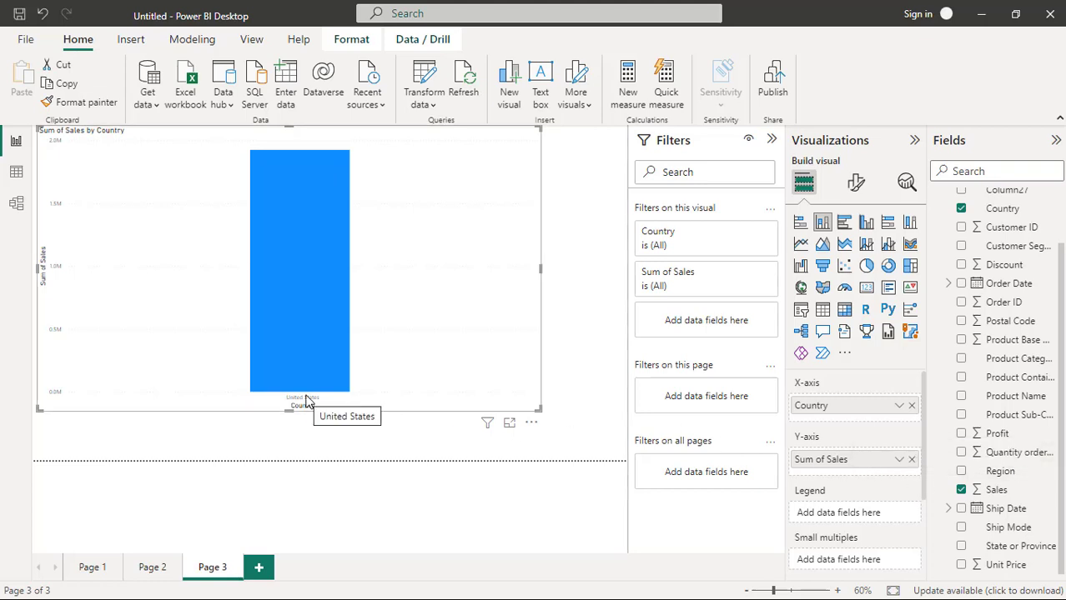
# Add Region as the legend and City as the small multiples of the stacked column chart on Page 3.
pyautogui.click(961, 472)
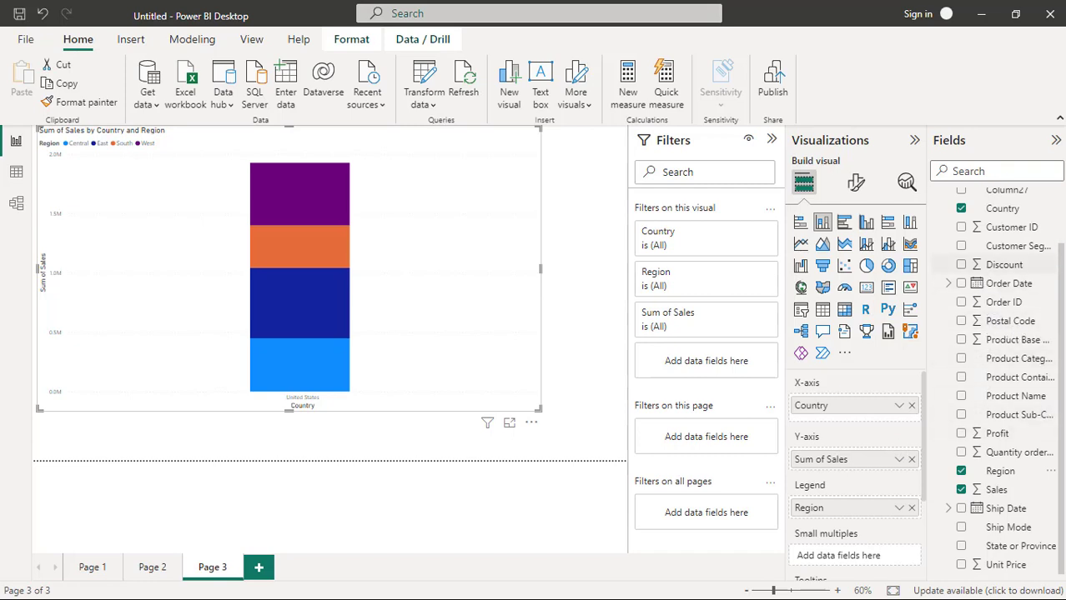
pyautogui.scroll(2, 1062, 195)
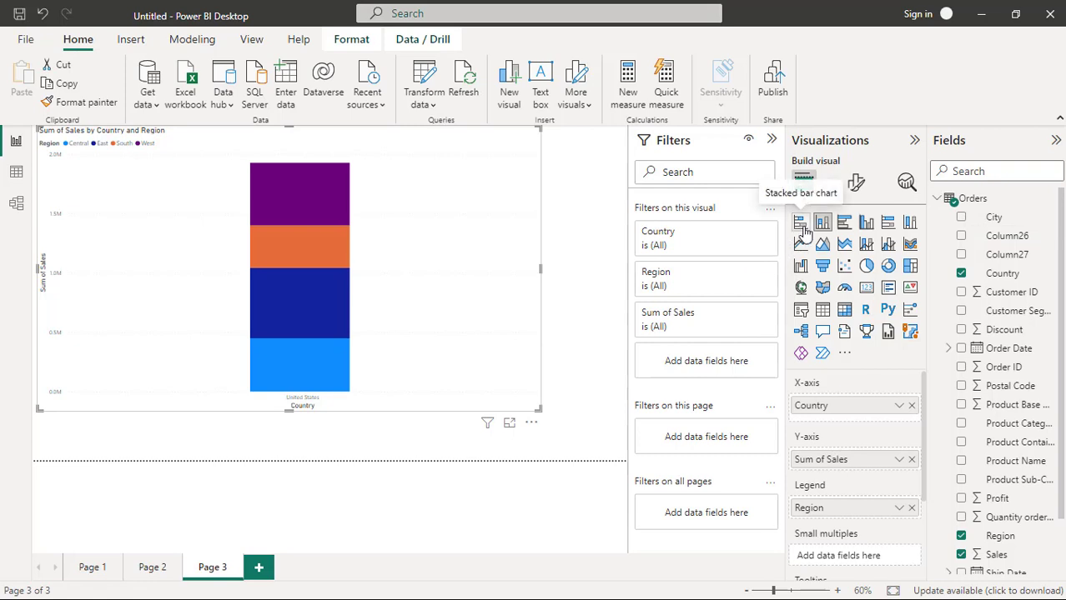
pyautogui.click(963, 223)
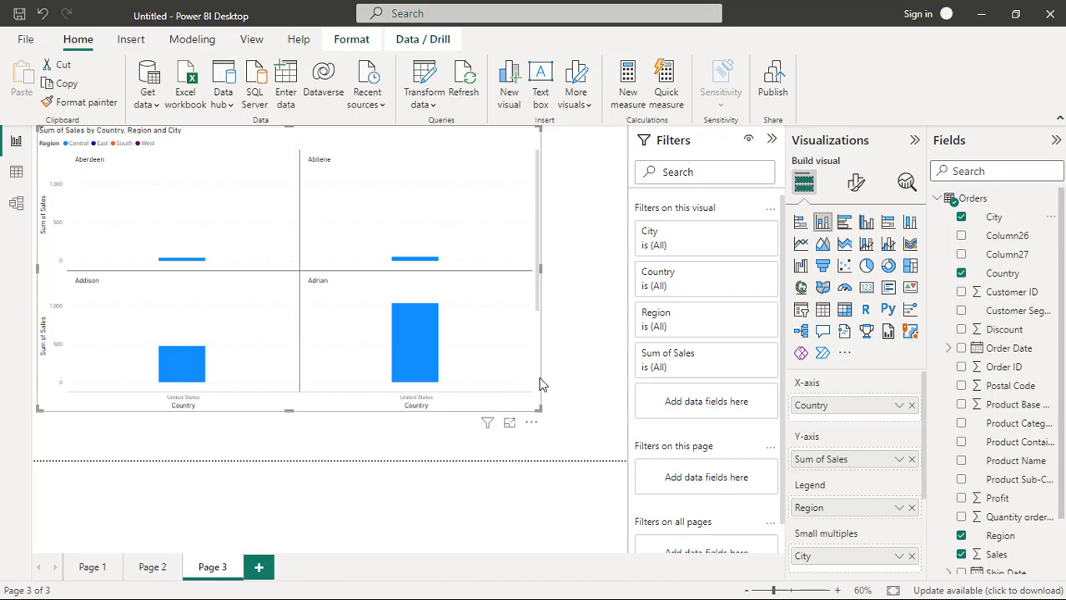
# Shrink the small-multiples visual on Page 3 to about half the page width and convert it to a clustered bar chart.
pyautogui.moveTo(540, 407); pyautogui.dragTo(359, 327)
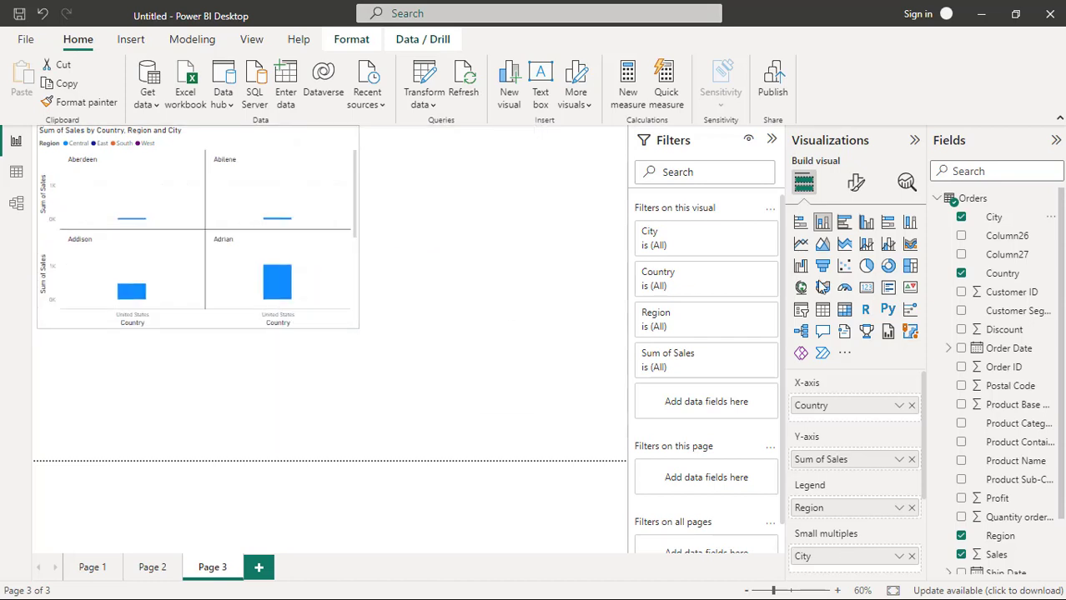
pyautogui.click(845, 223)
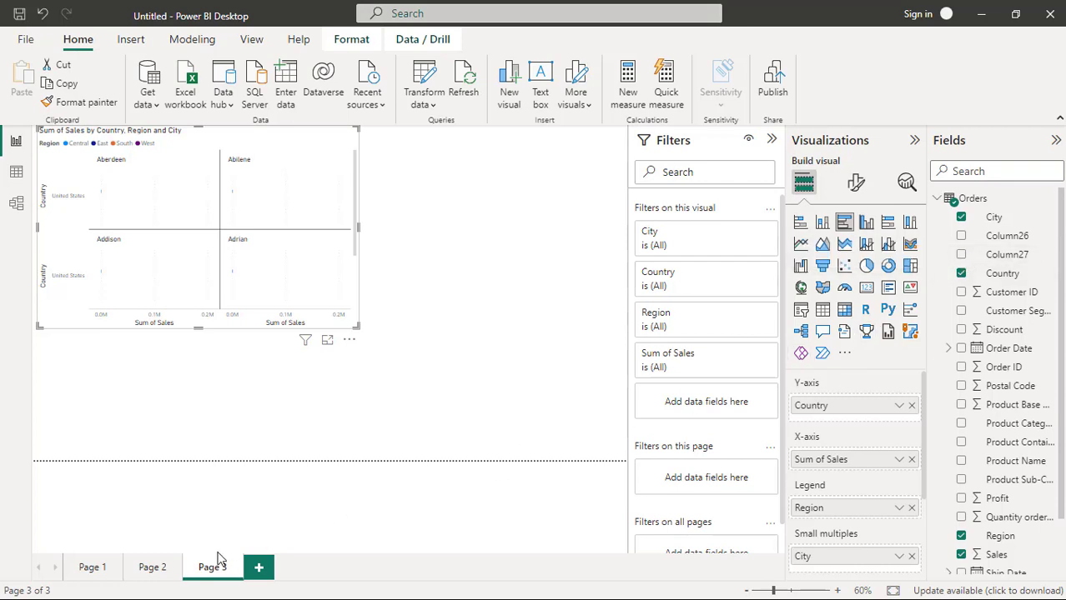
# Insert an empty stacked column chart on Page 1 and enlarge it to over half the page width.
pyautogui.click(93, 567)
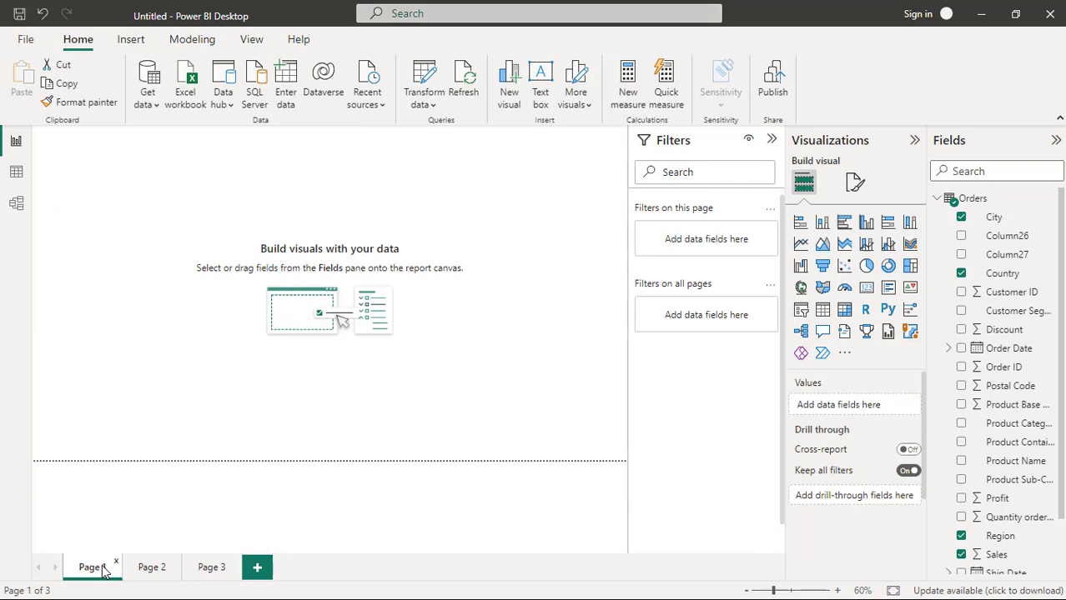
pyautogui.click(212, 567)
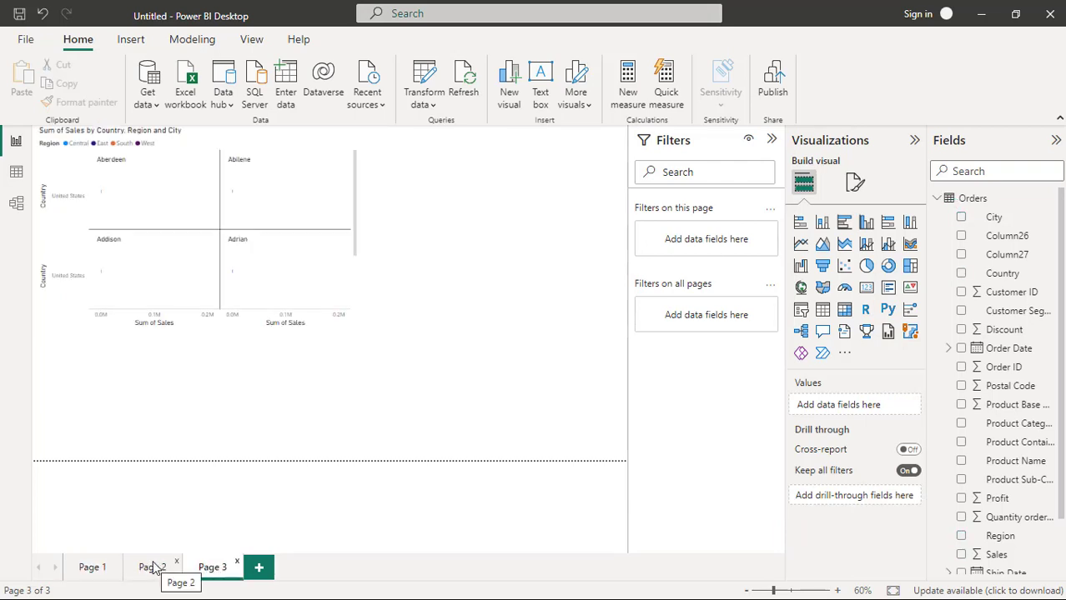
pyautogui.click(92, 568)
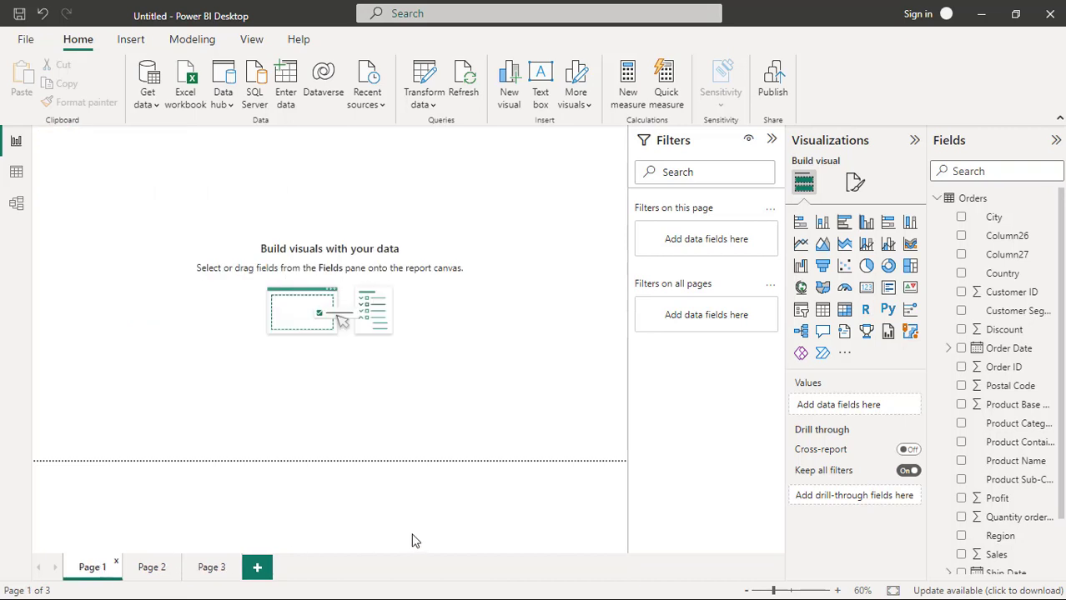
pyautogui.click(822, 224)
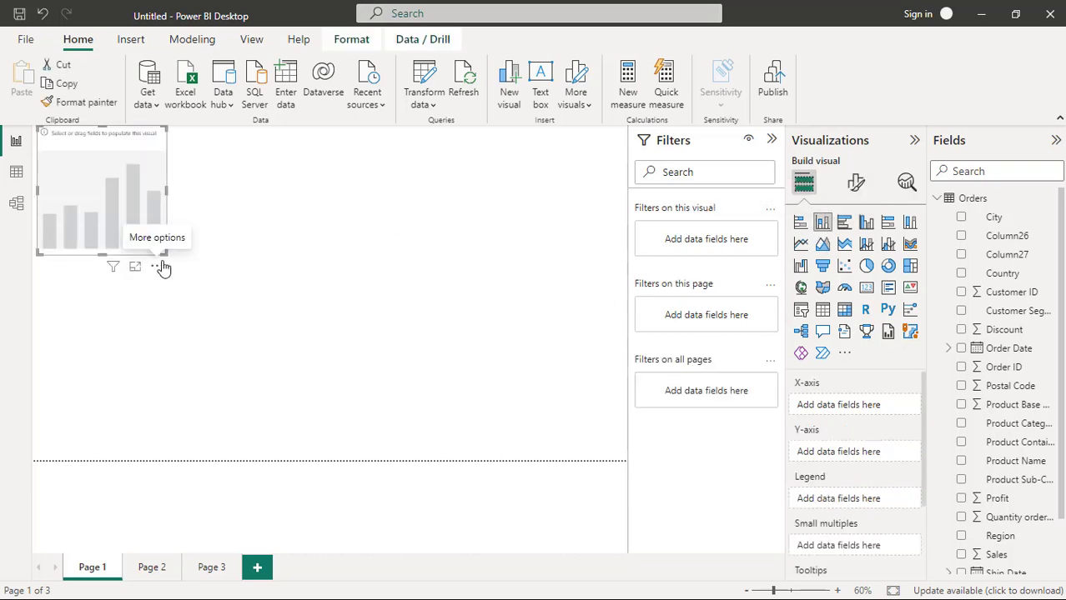
pyautogui.moveTo(163, 254); pyautogui.dragTo(423, 372)
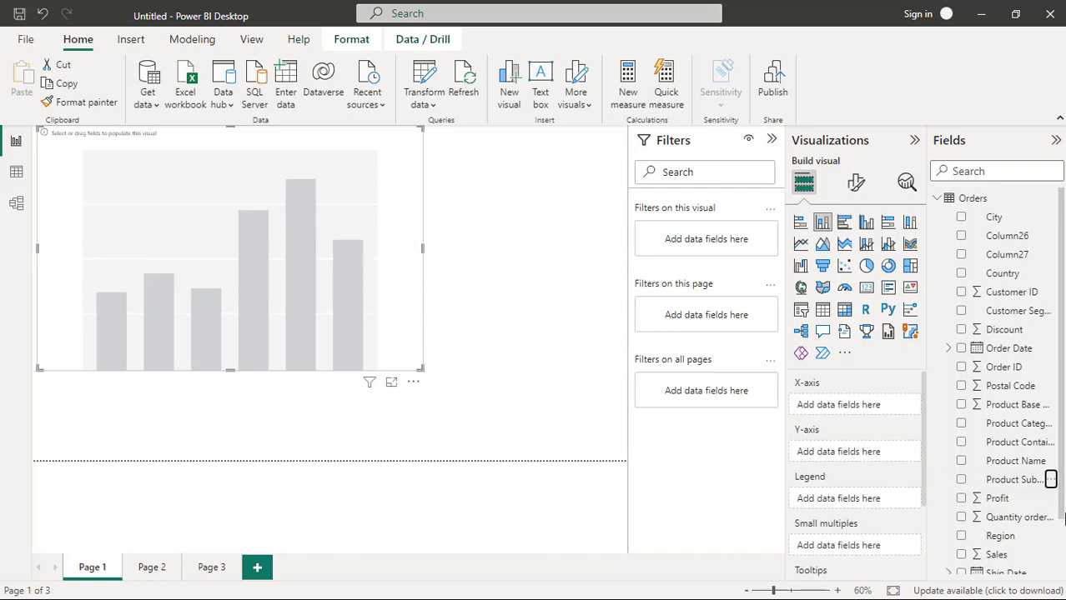
# Plot Sales by Region in the Page 1 chart, and convert it to a larger clustered bar chart.
pyautogui.scroll(-3, 1062, 527)
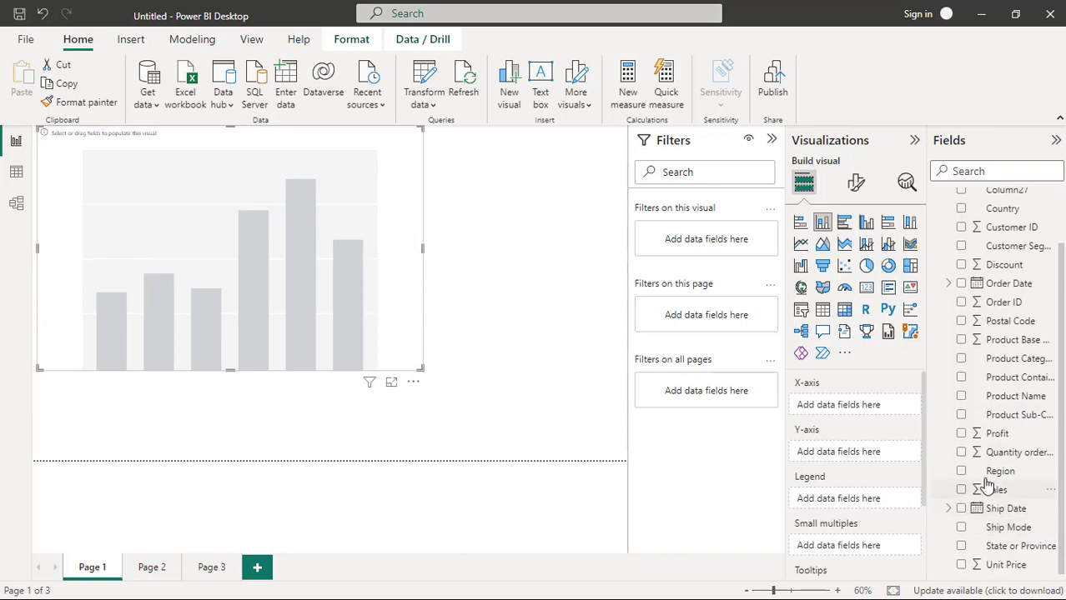
pyautogui.click(961, 472)
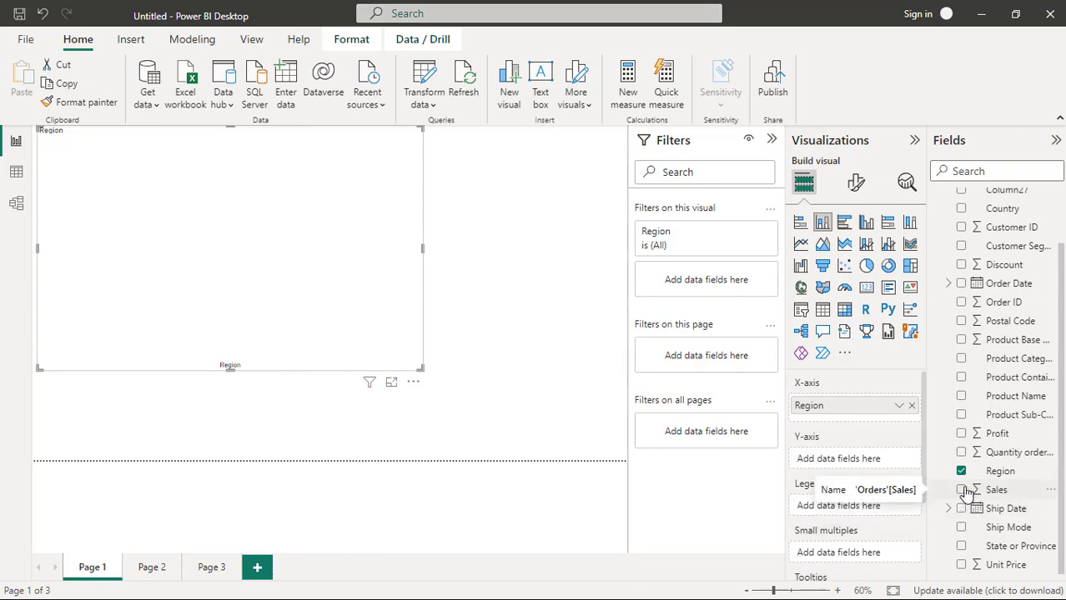
pyautogui.click(967, 492)
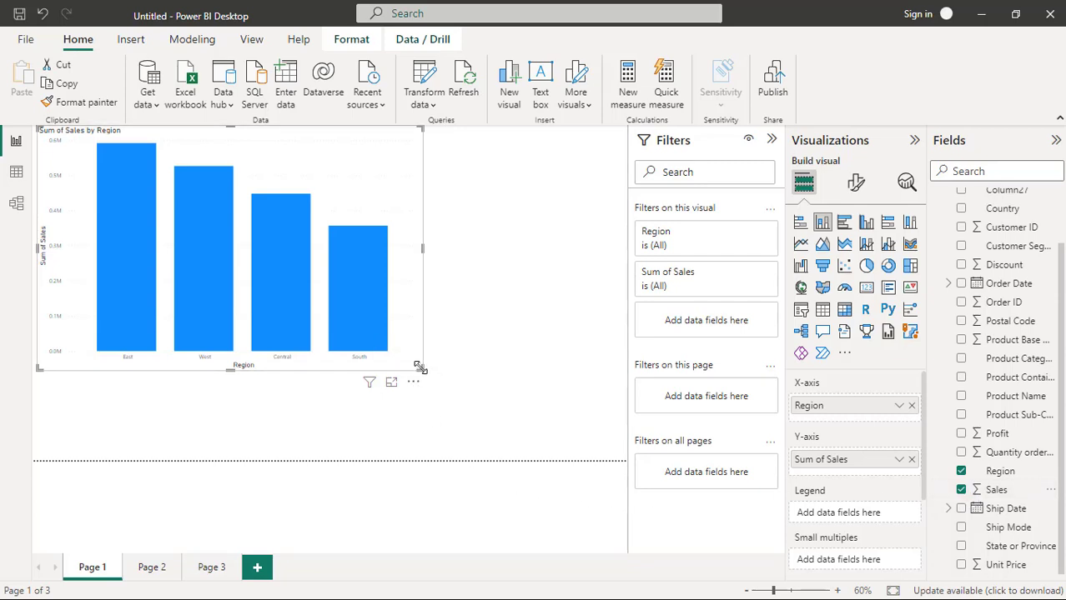
pyautogui.moveTo(419, 367); pyautogui.dragTo(510, 400)
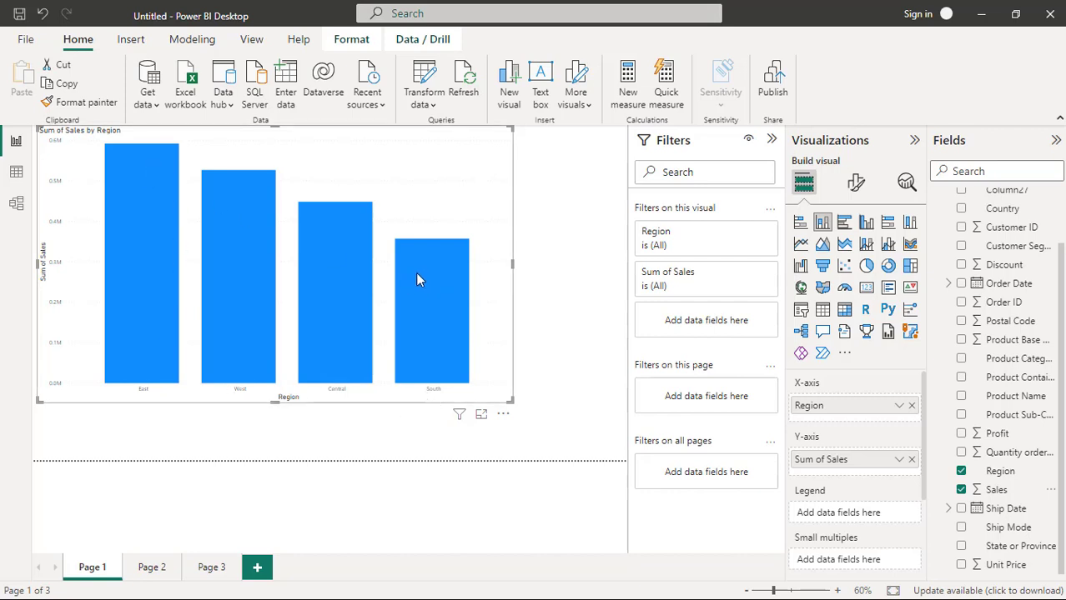
pyautogui.click(847, 231)
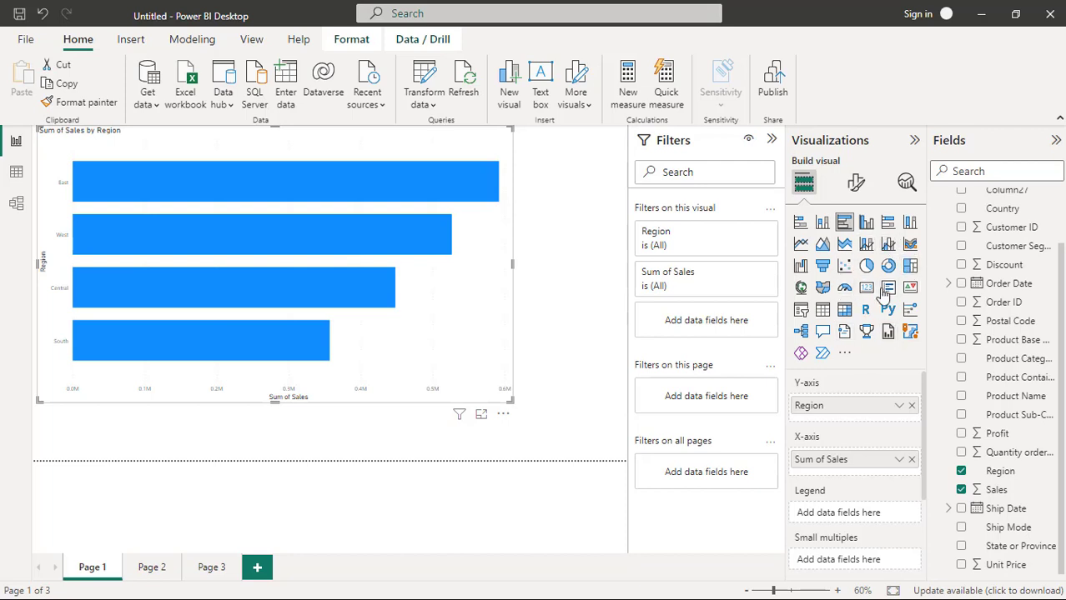
# Make the Y-axis region labels of the Page 1 bar chart bold with font size 15.
pyautogui.click(858, 185)
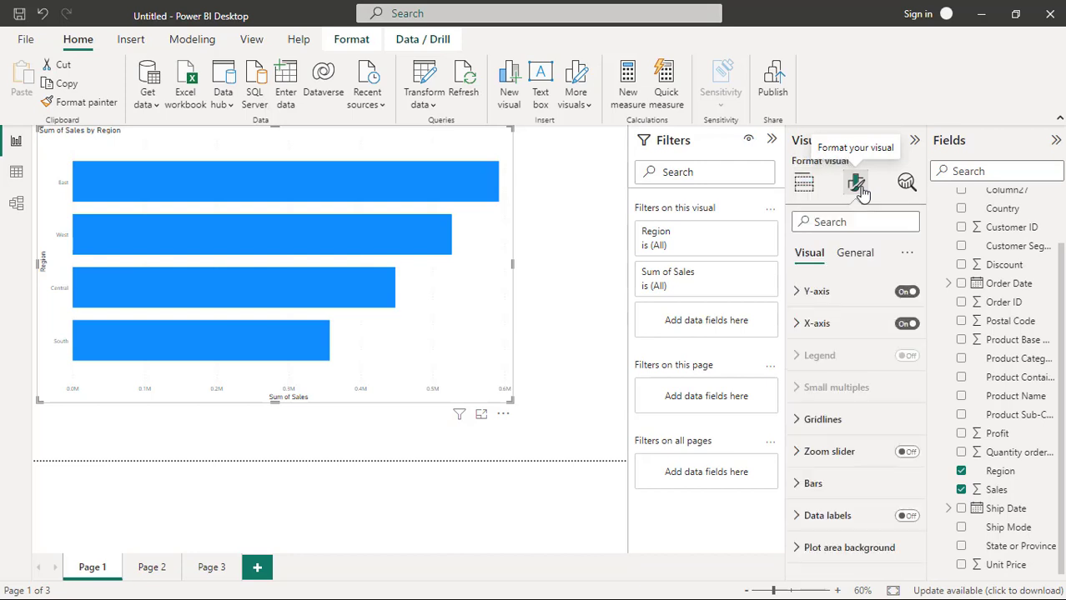
pyautogui.click(801, 296)
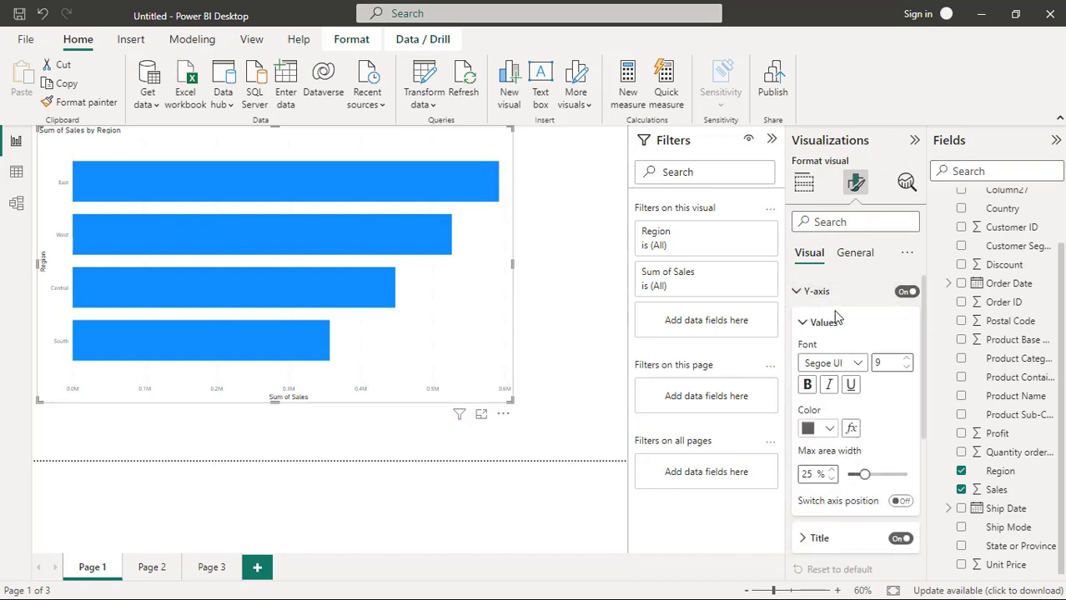
pyautogui.click(809, 386)
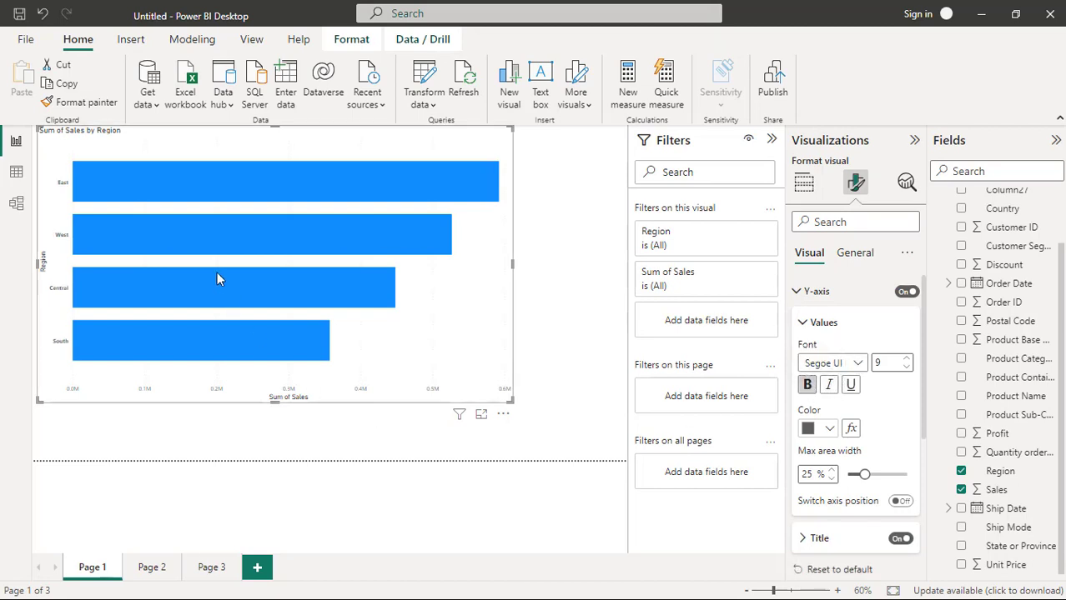
pyautogui.click(907, 361)
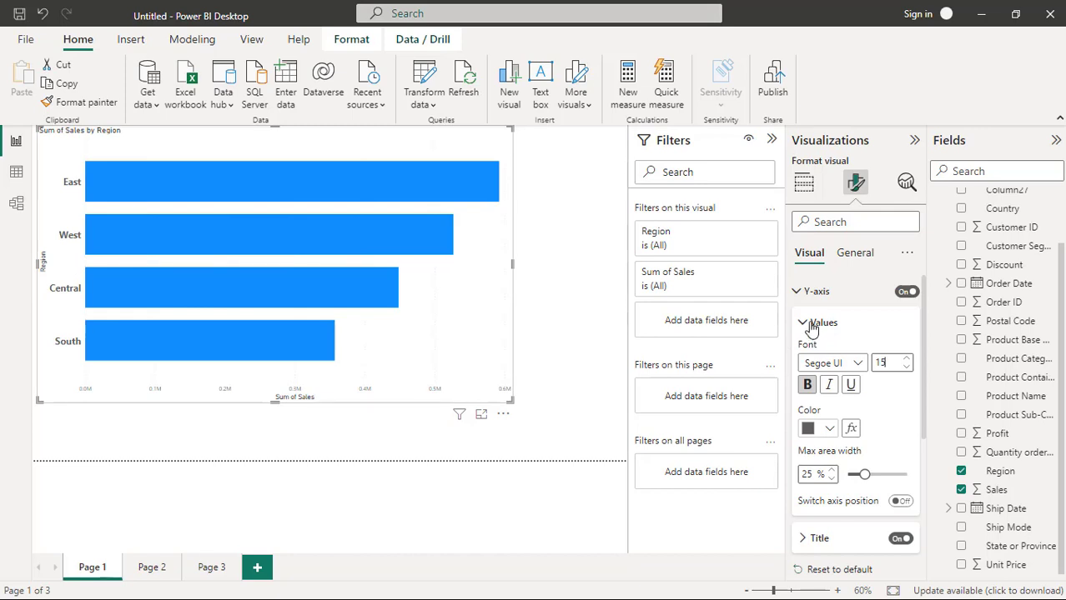
pyautogui.click(807, 325)
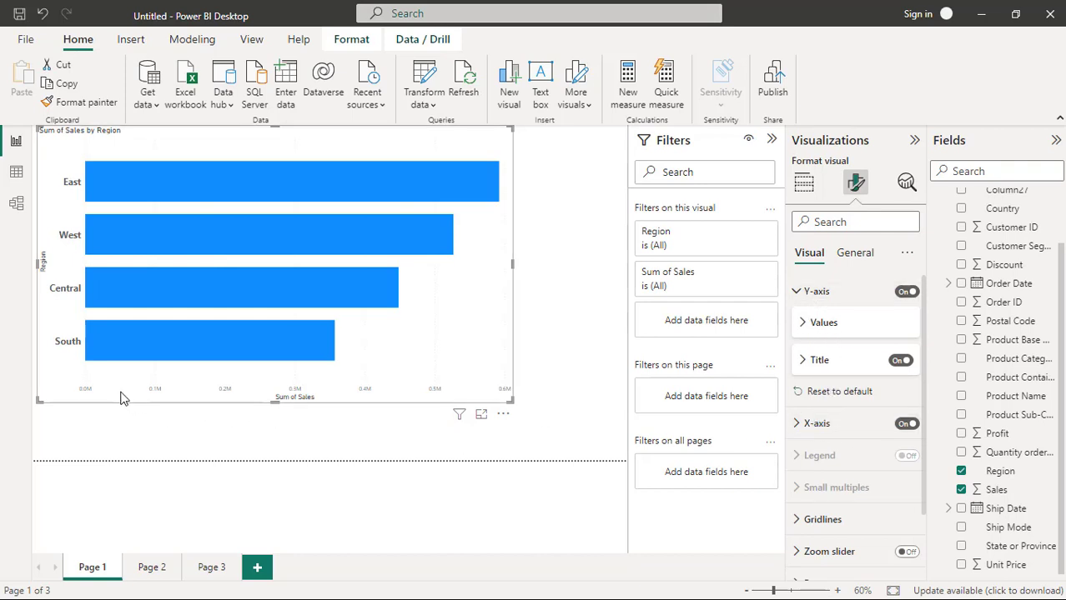
# Set the font size of the chart's X-axis values to 20.
pyautogui.click(802, 425)
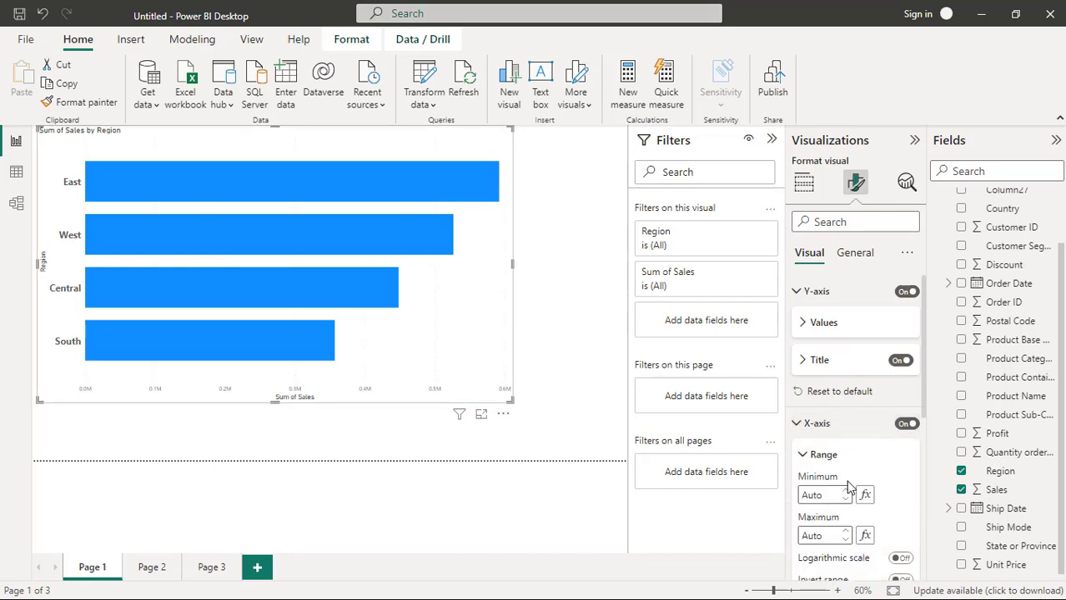
pyautogui.scroll(-1, 848, 487)
pyautogui.scroll(-1, 848, 488)
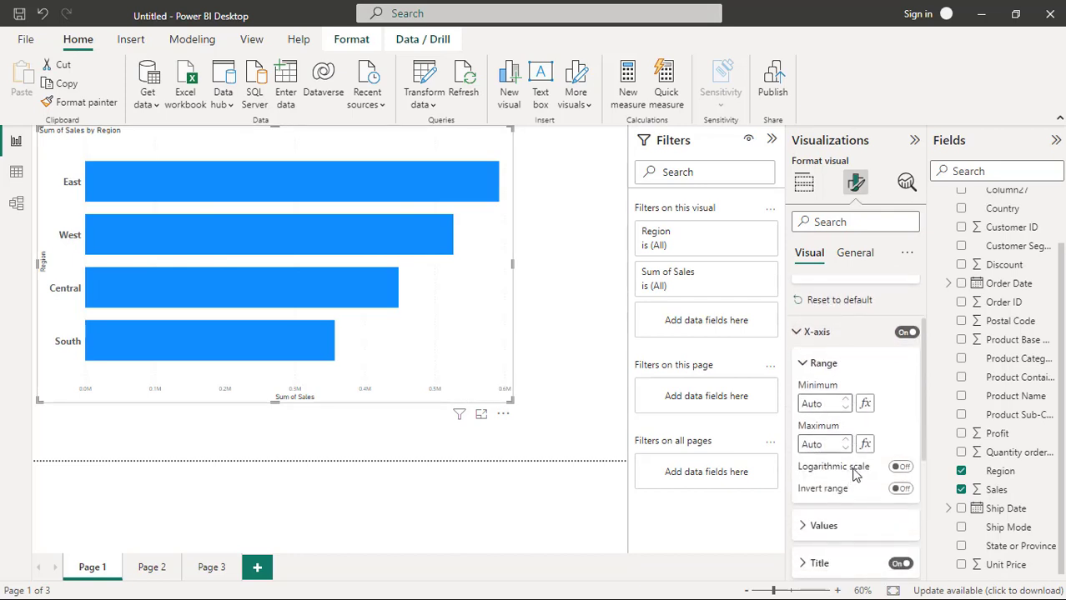
pyautogui.scroll(-1, 850, 475)
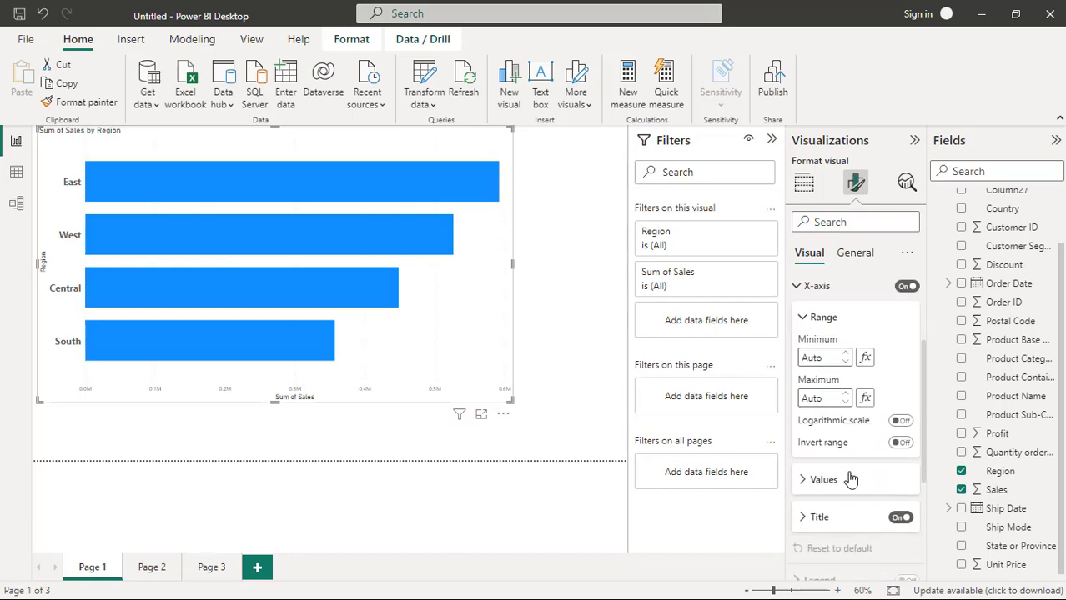
pyautogui.click(806, 480)
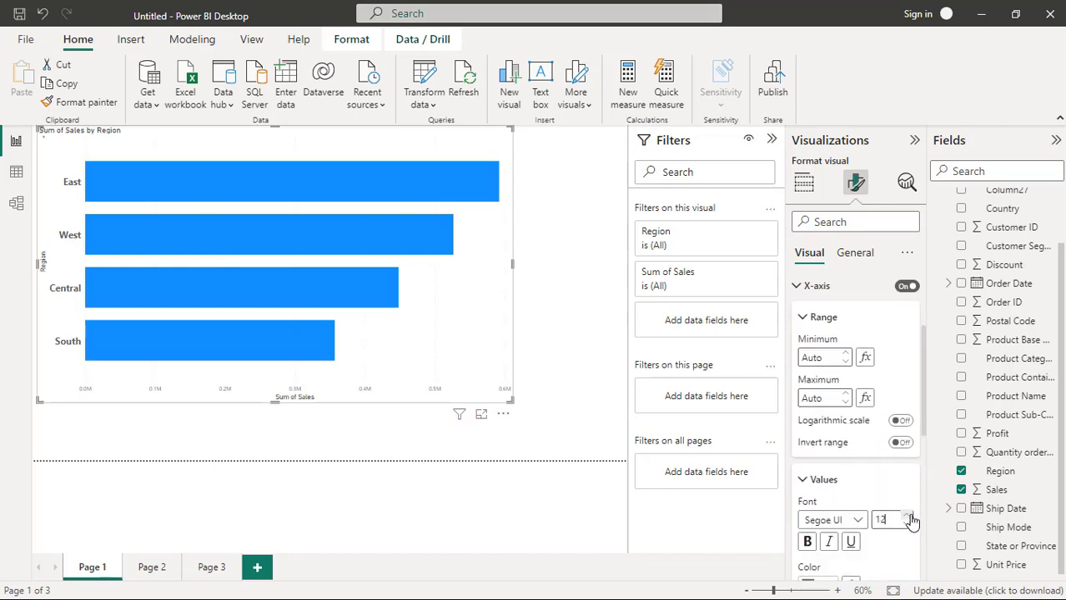
pyautogui.click(908, 516)
pyautogui.click(908, 516)
pyautogui.click(908, 516)
pyautogui.click(908, 516)
pyautogui.click(908, 516)
pyautogui.click(908, 516)
# Apply bold, italic and underline to the chart's X-axis values.
pyautogui.click(806, 543)
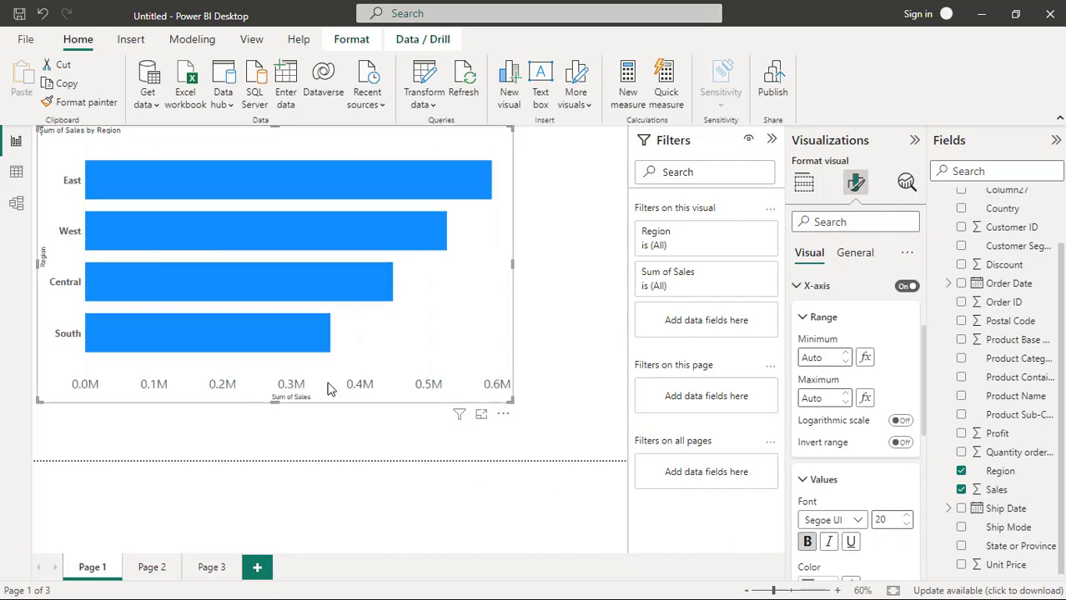
pyautogui.click(832, 541)
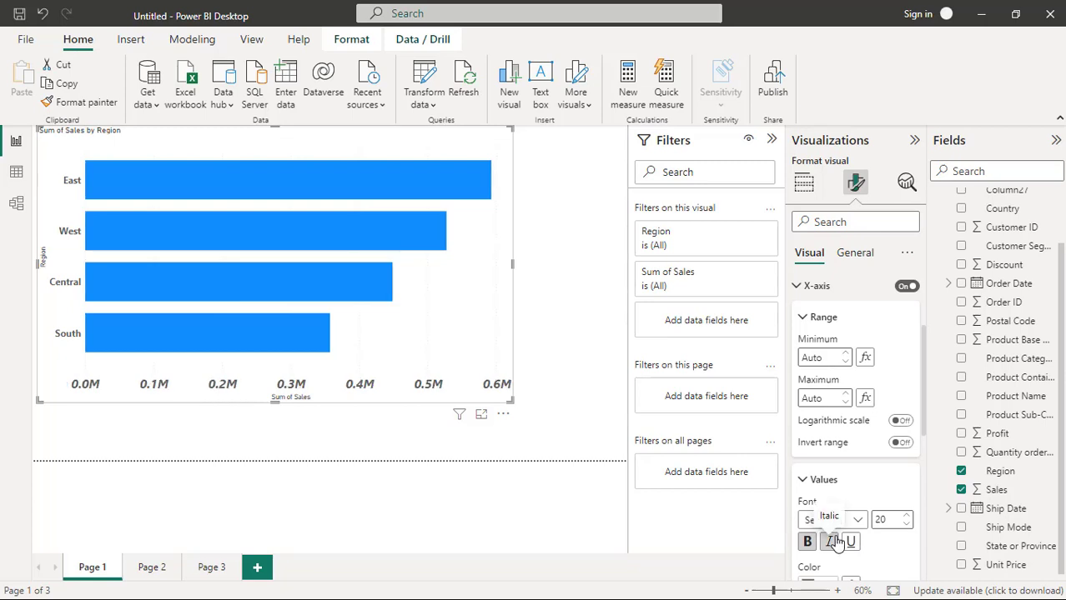
pyautogui.click(850, 542)
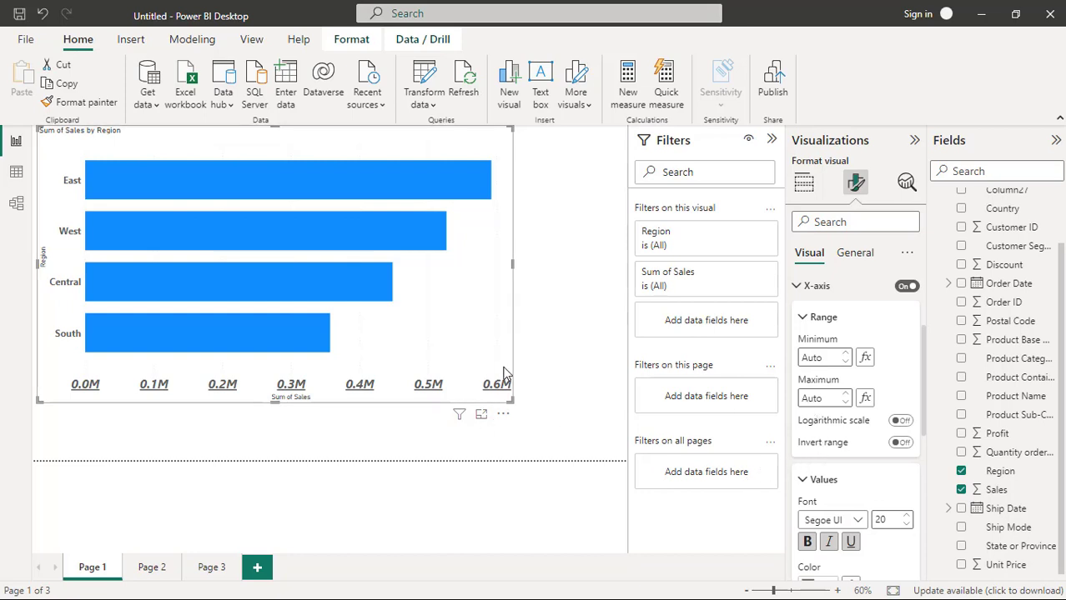
pyautogui.click(805, 185)
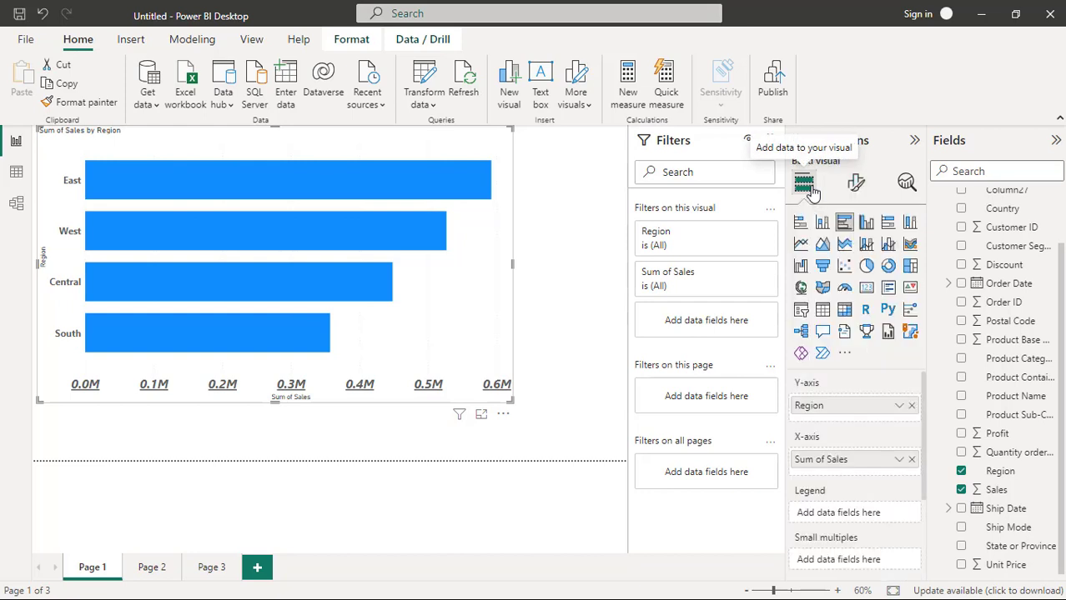
pyautogui.click(856, 187)
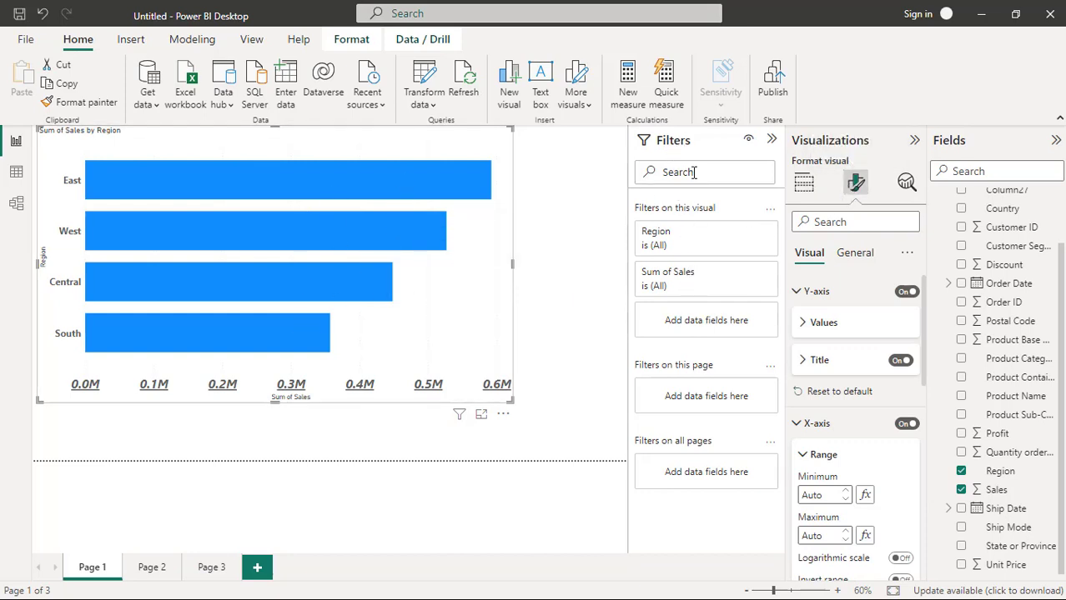
# Collapse the Fields and Visualizations panes and filter the chart's Region to East and West.
pyautogui.click(1056, 140)
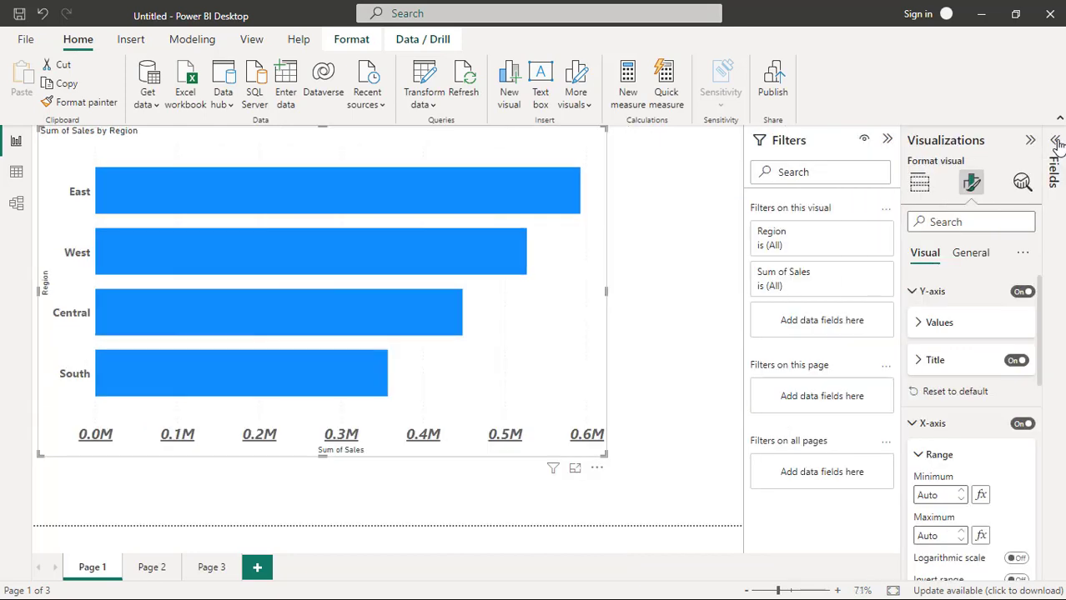
pyautogui.click(1030, 142)
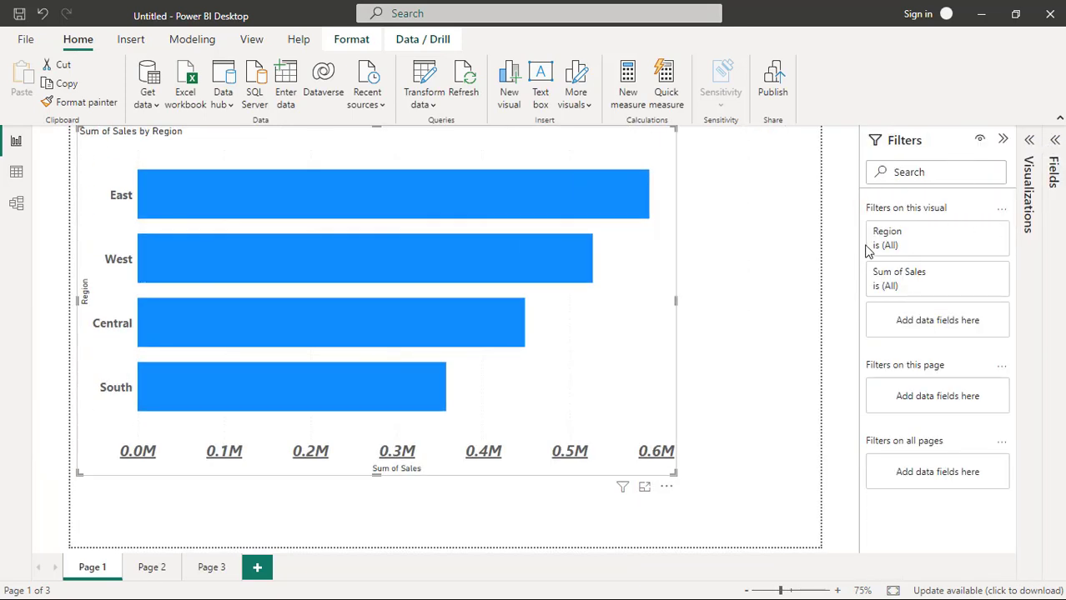
pyautogui.click(923, 247)
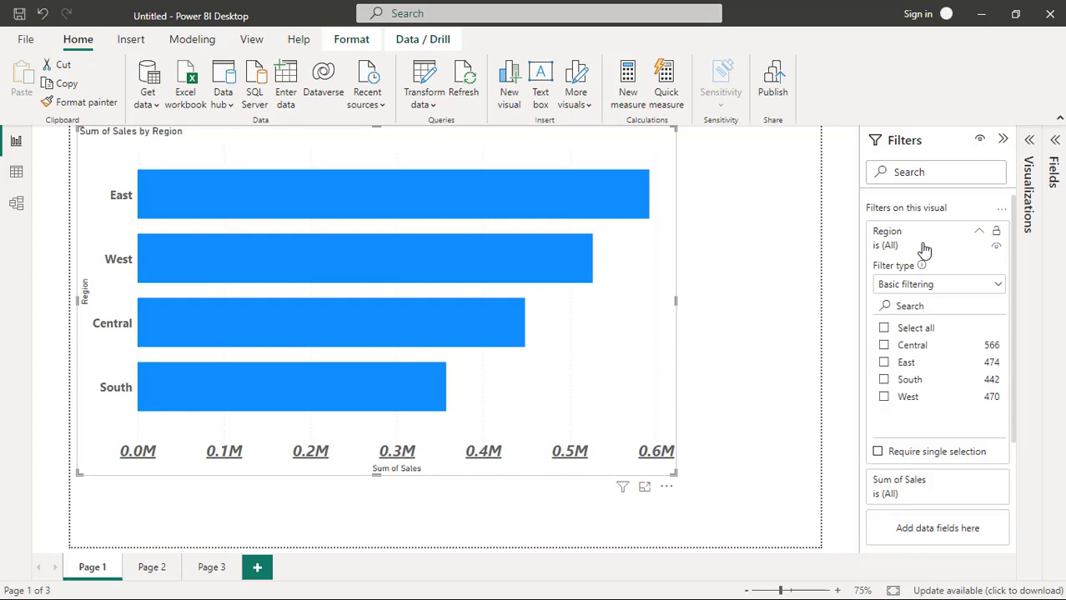
pyautogui.click(884, 365)
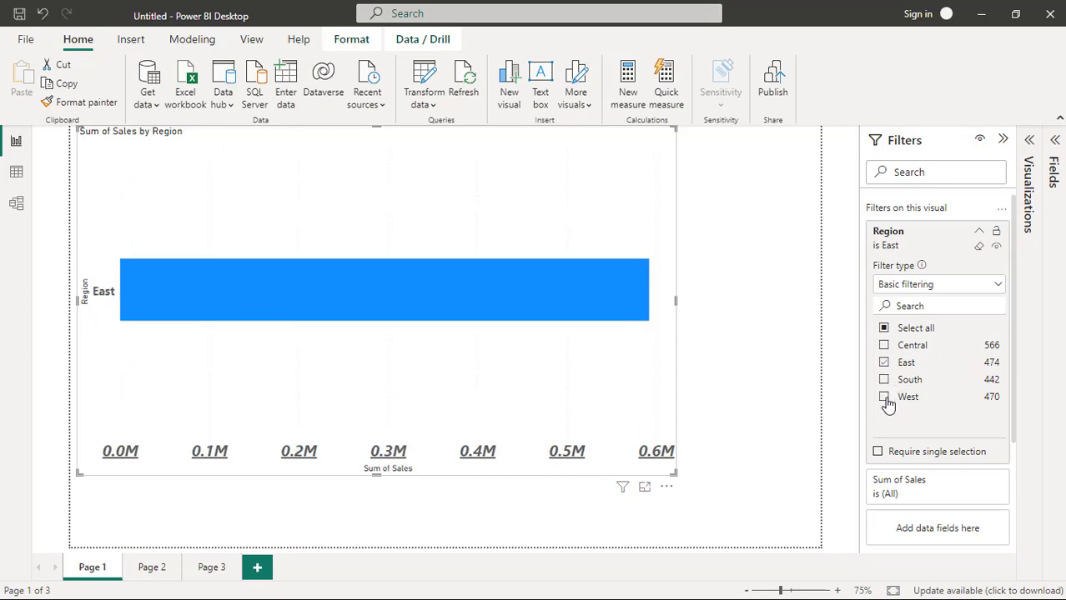
pyautogui.click(884, 398)
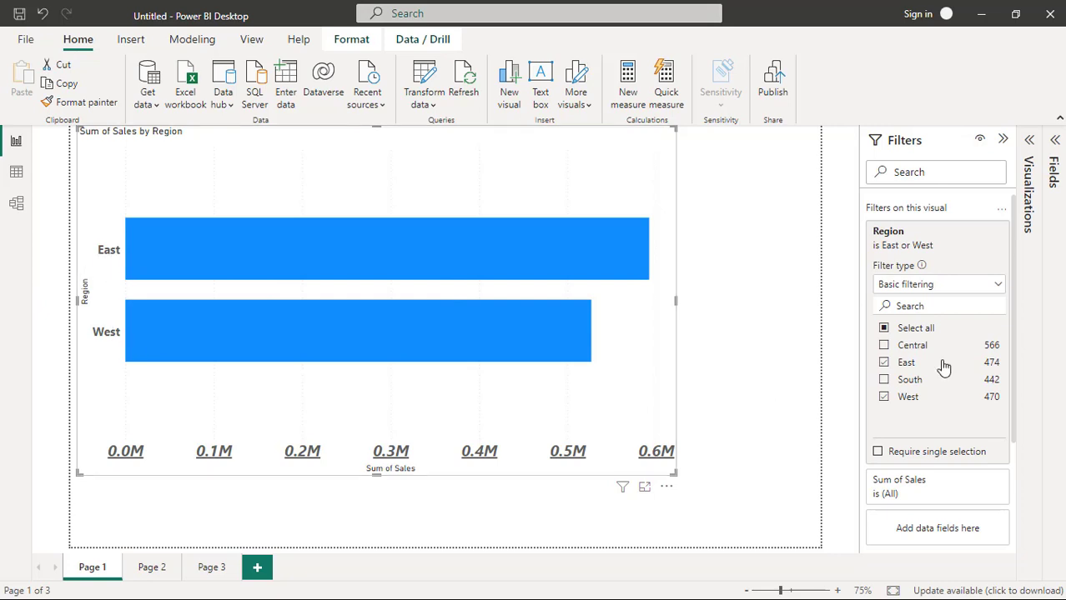
# Reopen the Fields and Visualizations panes and look through the Data view, the Model view and report Pages 1 and 2.
pyautogui.click(1055, 141)
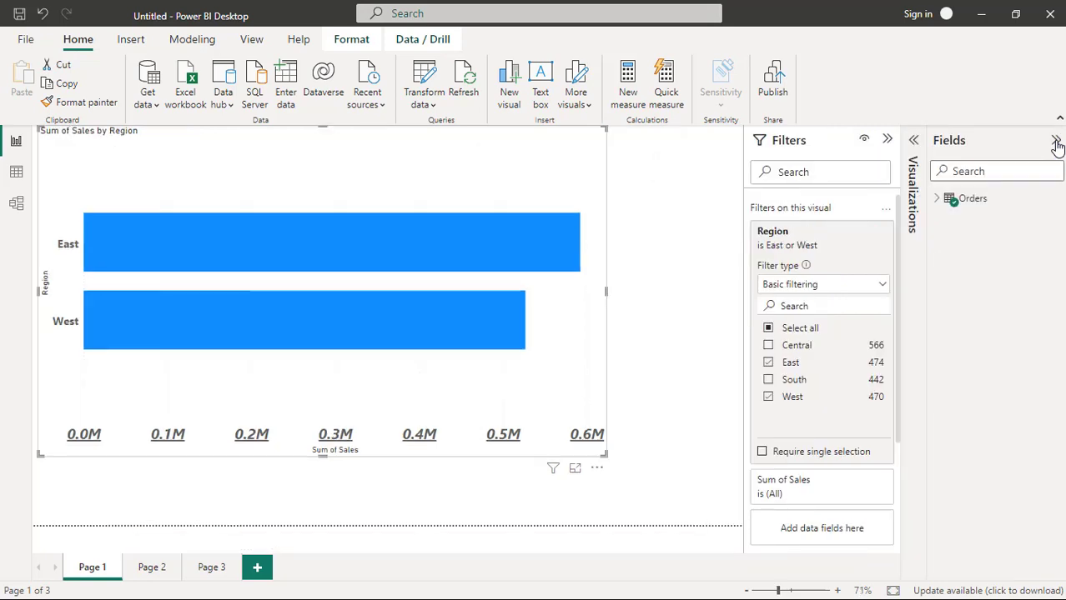
pyautogui.click(914, 141)
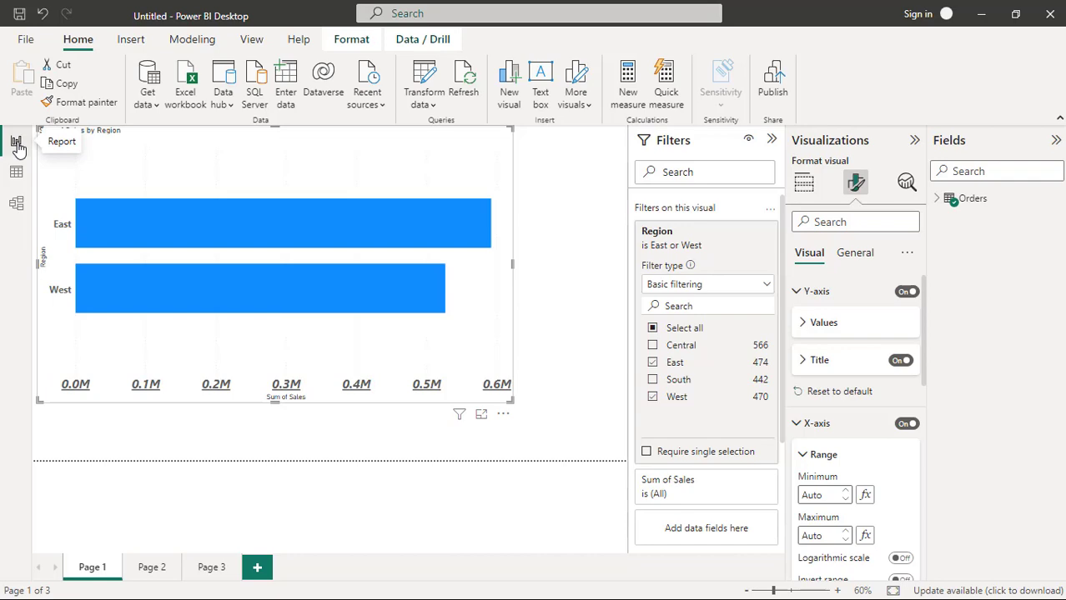
pyautogui.click(17, 173)
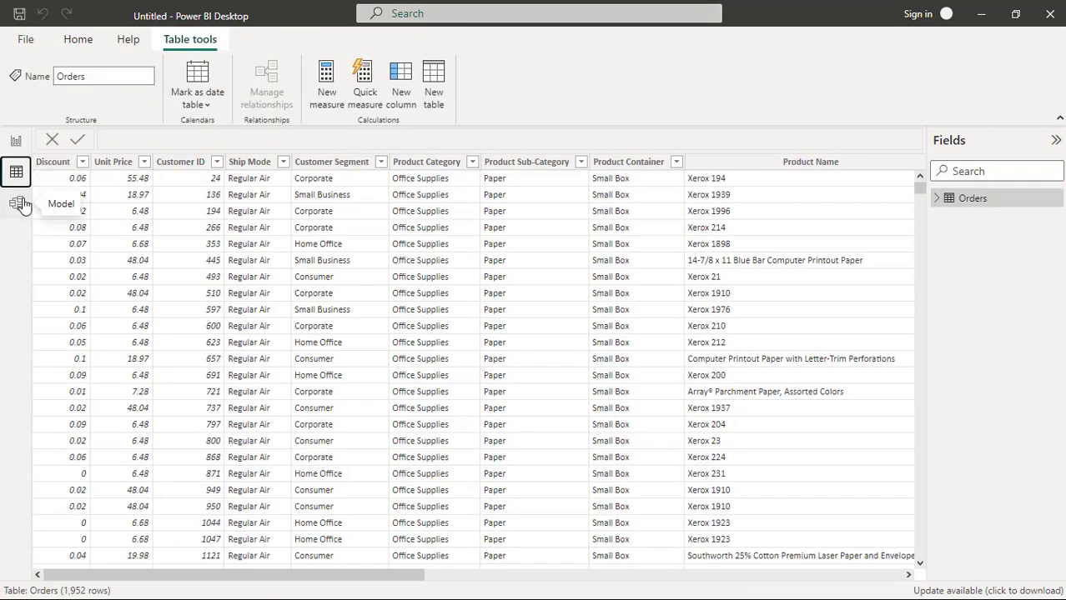
pyautogui.click(18, 204)
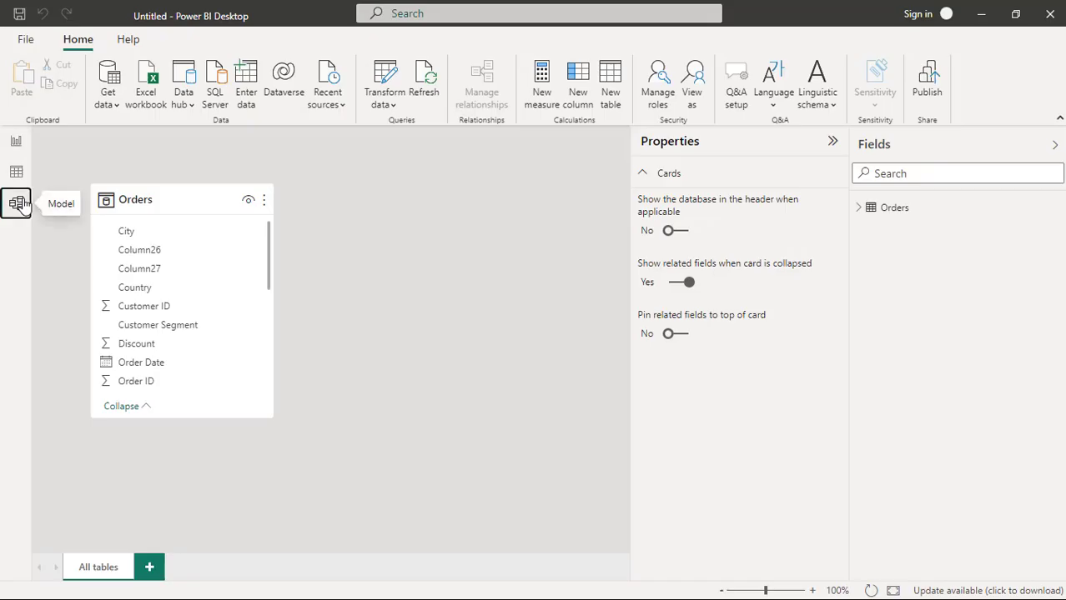
pyautogui.click(17, 172)
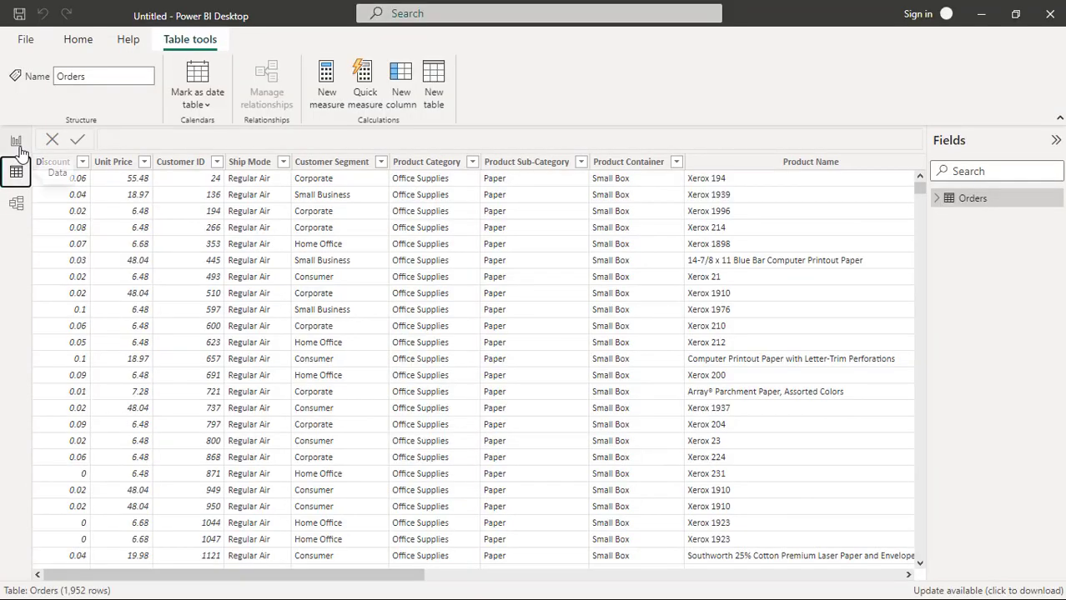
pyautogui.click(18, 143)
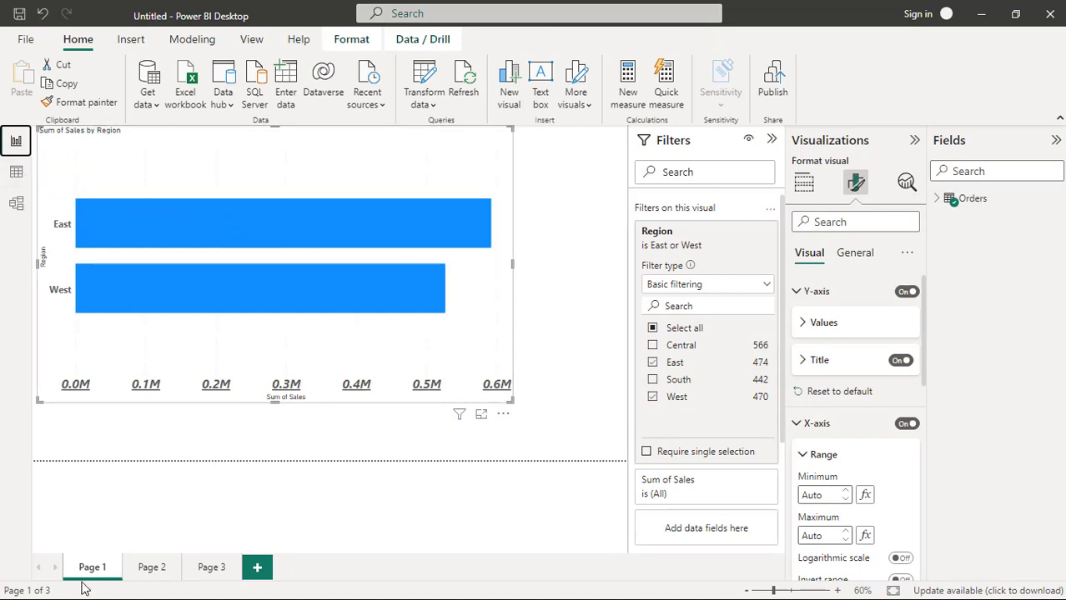
pyautogui.click(148, 570)
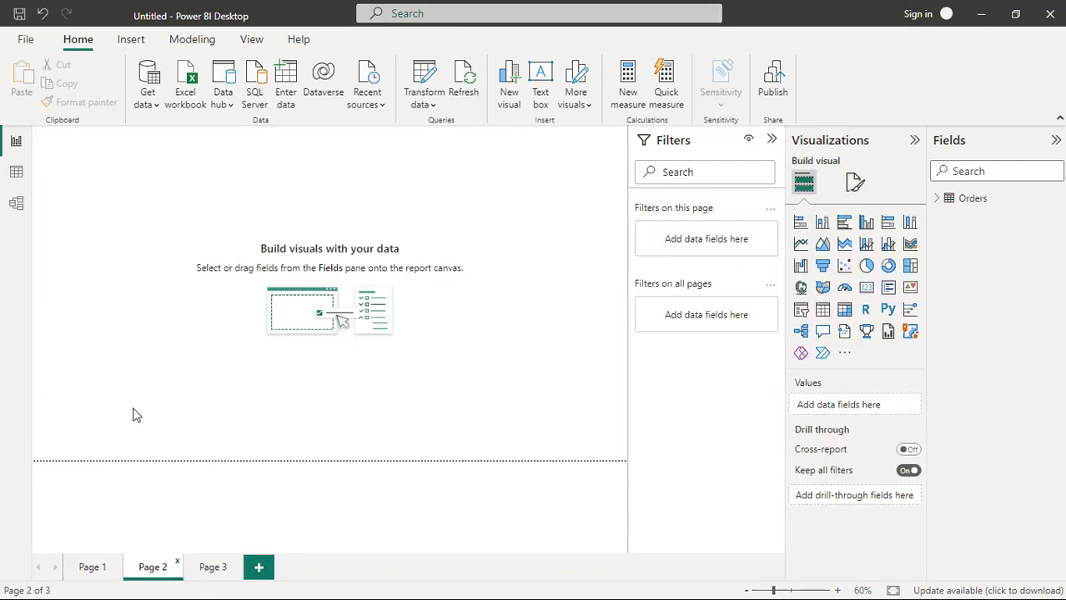
pyautogui.click(93, 569)
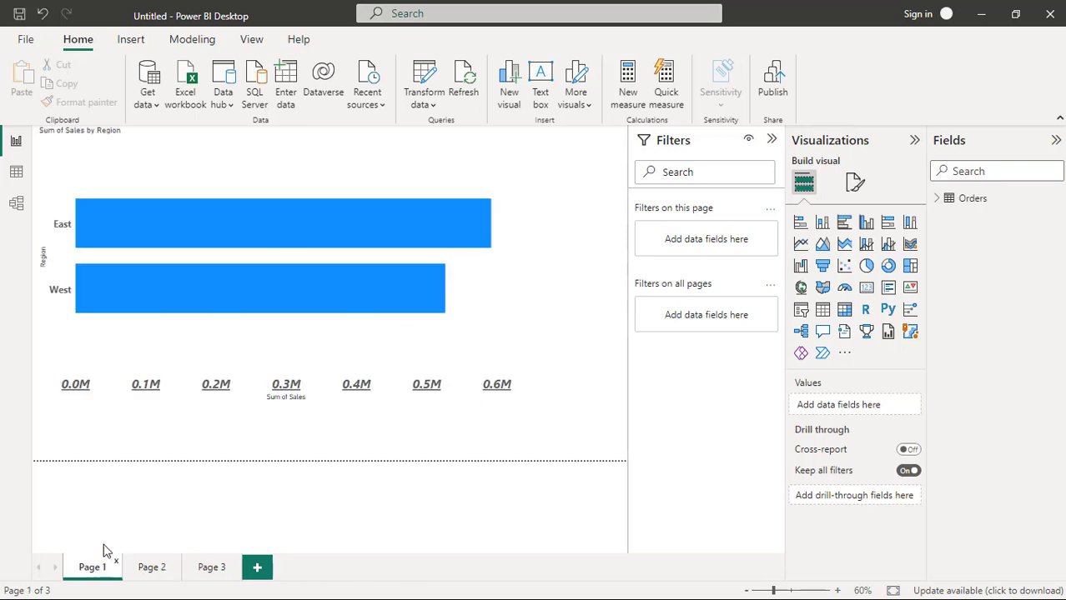
# Save the report as a Power BI file named abc in the Data_sets folder.
pyautogui.click(24, 44)
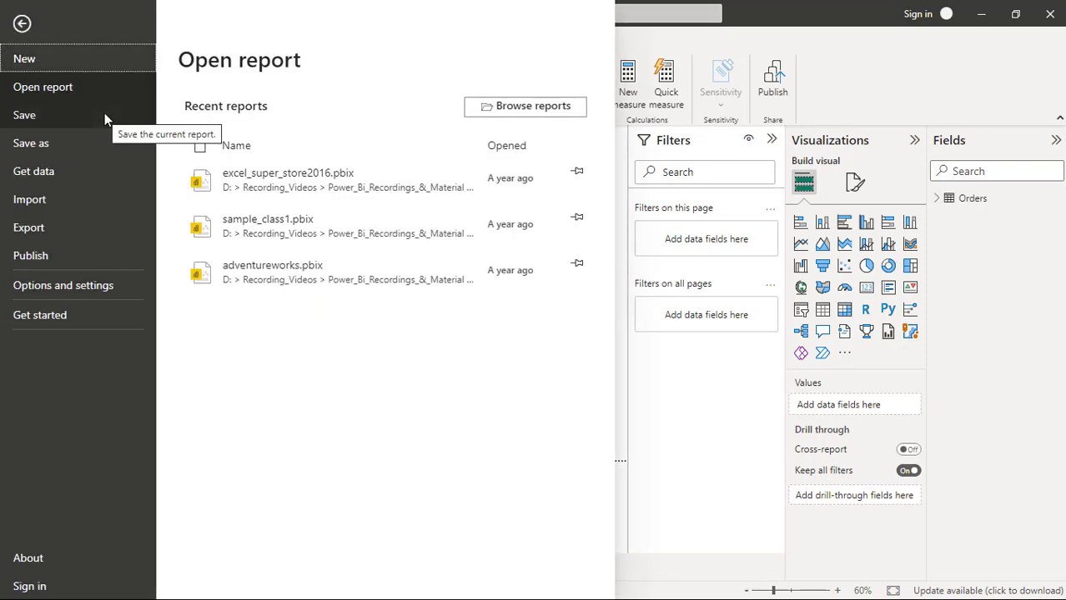
pyautogui.click(79, 124)
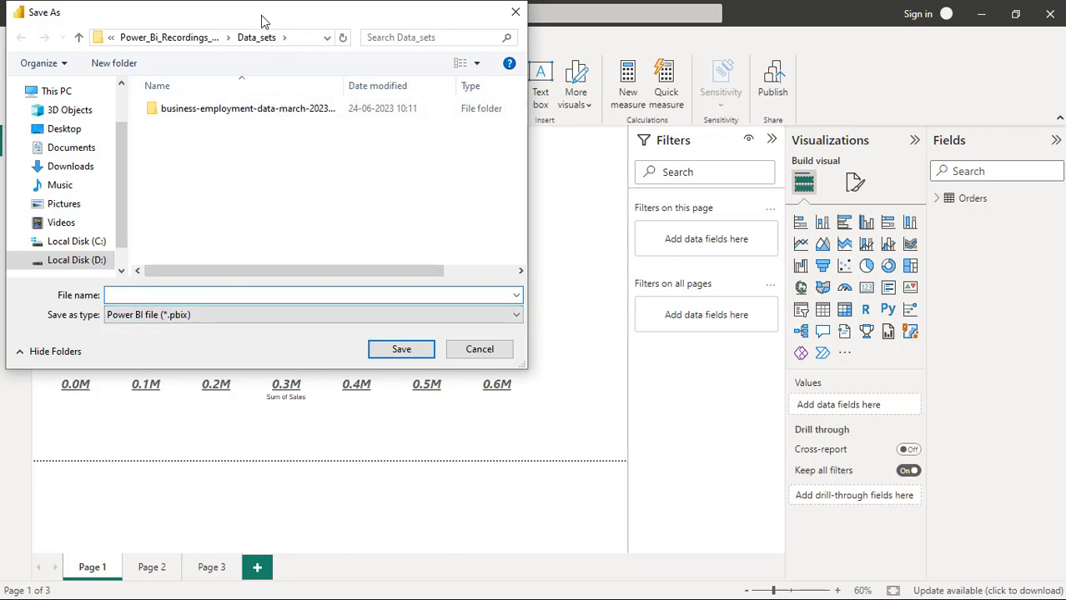
pyautogui.moveTo(261, 19); pyautogui.dragTo(478, 32)
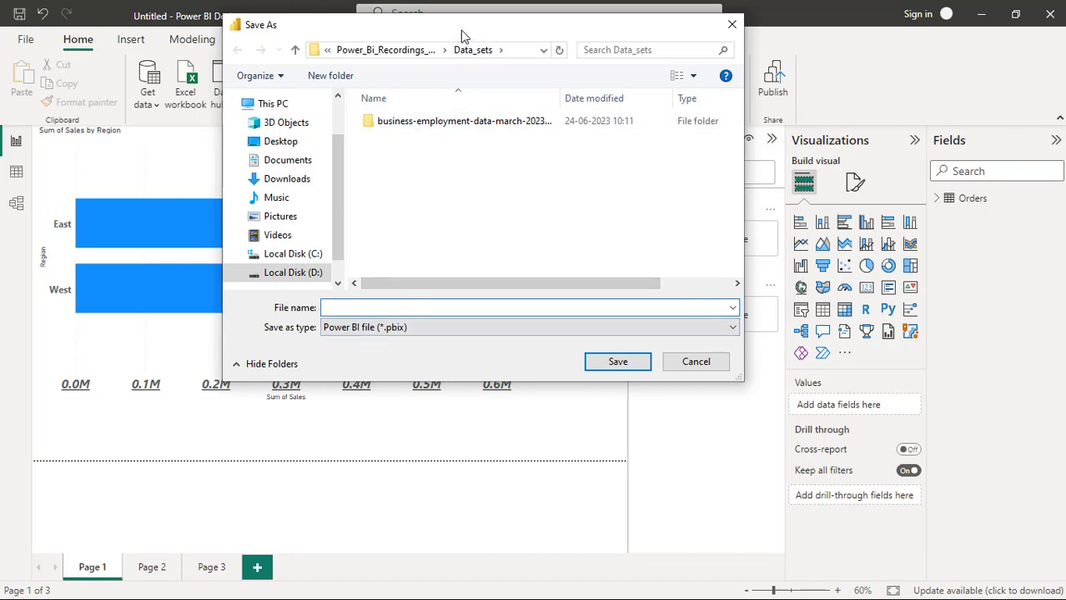
pyautogui.moveTo(461, 32); pyautogui.dragTo(607, 71)
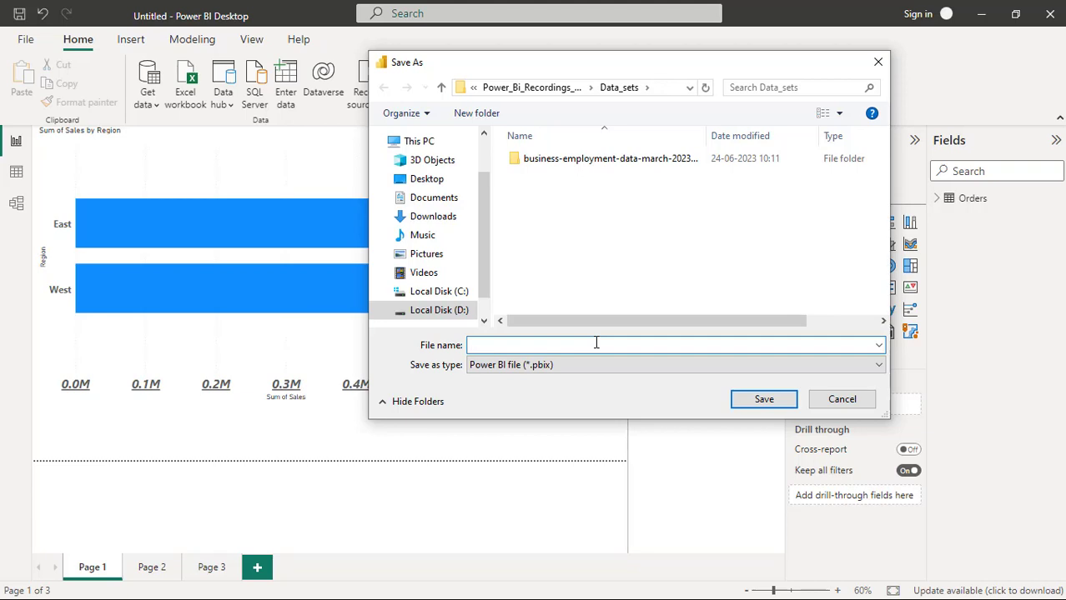
pyautogui.write('abc')
pyautogui.click(768, 400)
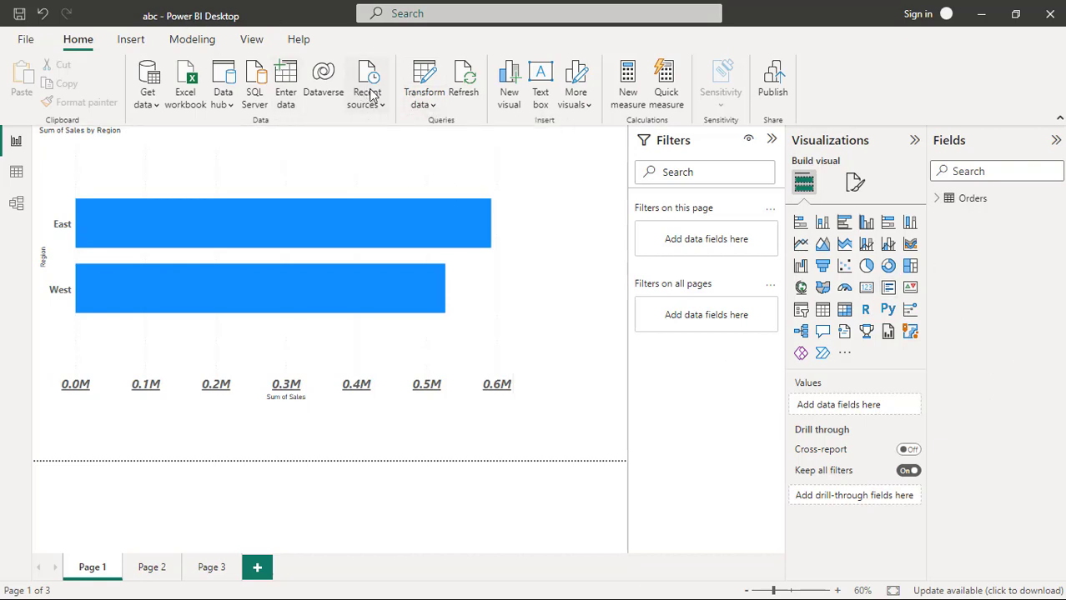
# Open the Orders query in the Power Query Editor through Transform data.
pyautogui.click(423, 98)
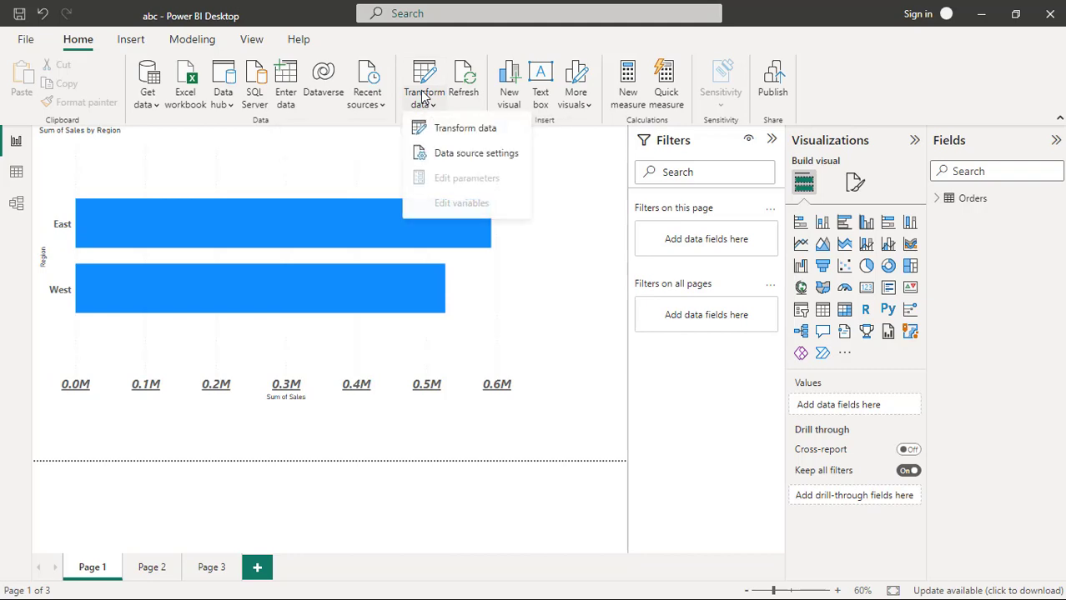
pyautogui.click(445, 136)
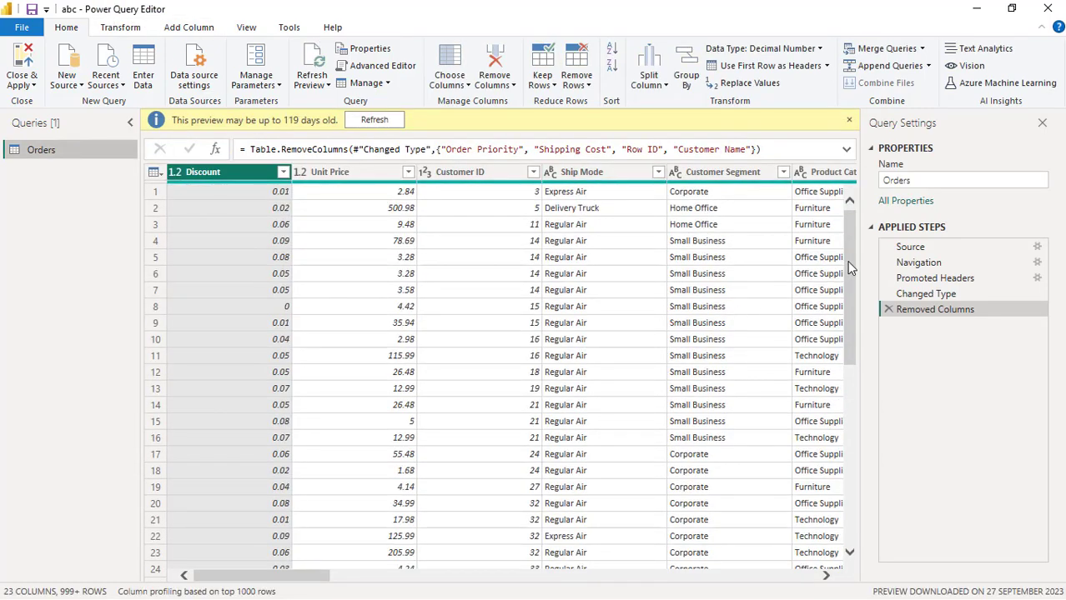
pyautogui.moveTo(848, 267); pyautogui.dragTo(848, 221)
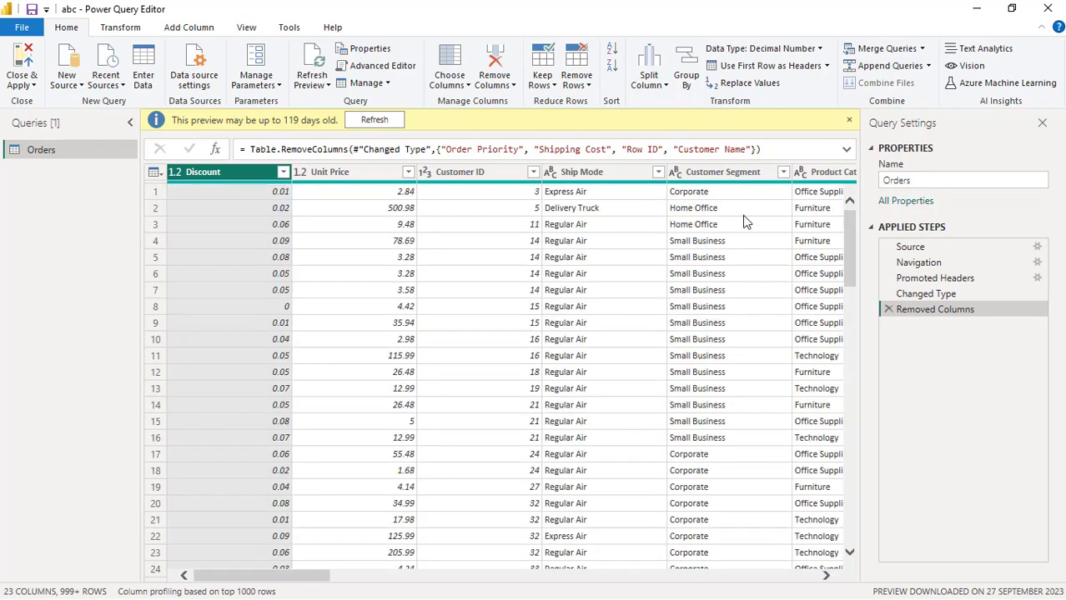
# Filter the Orders query's Region column to Central and West, and apply the change to the report.
pyautogui.click(657, 173)
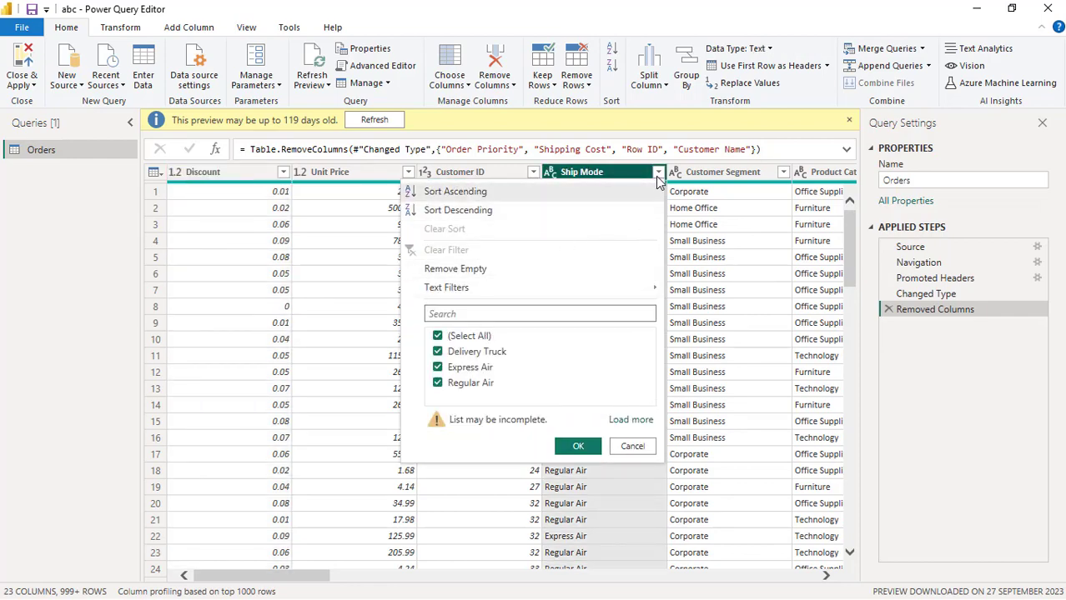
pyautogui.click(657, 173)
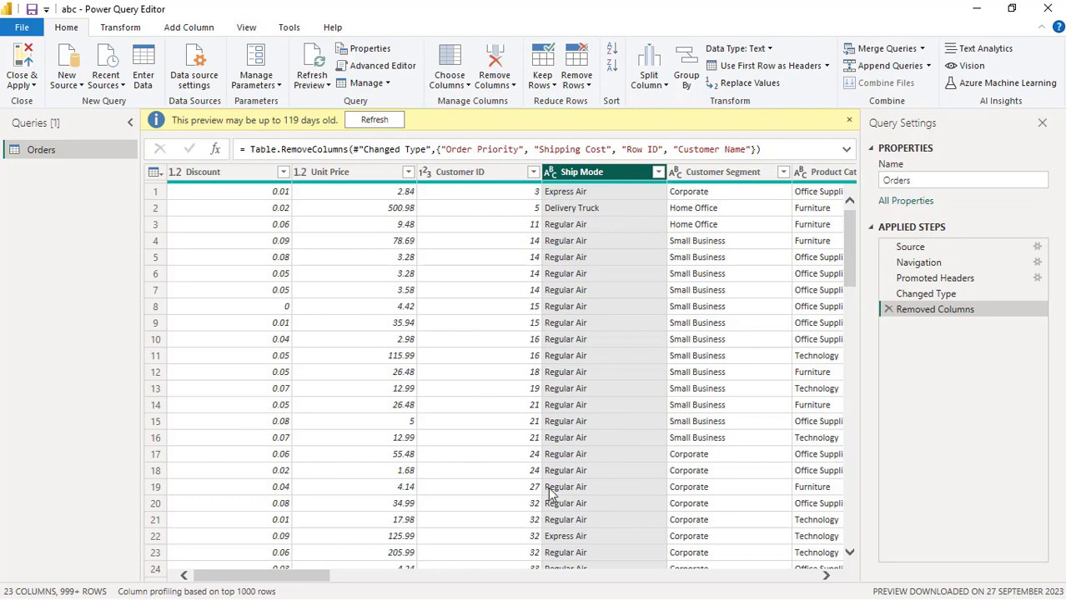
pyautogui.moveTo(298, 578); pyautogui.dragTo(526, 534)
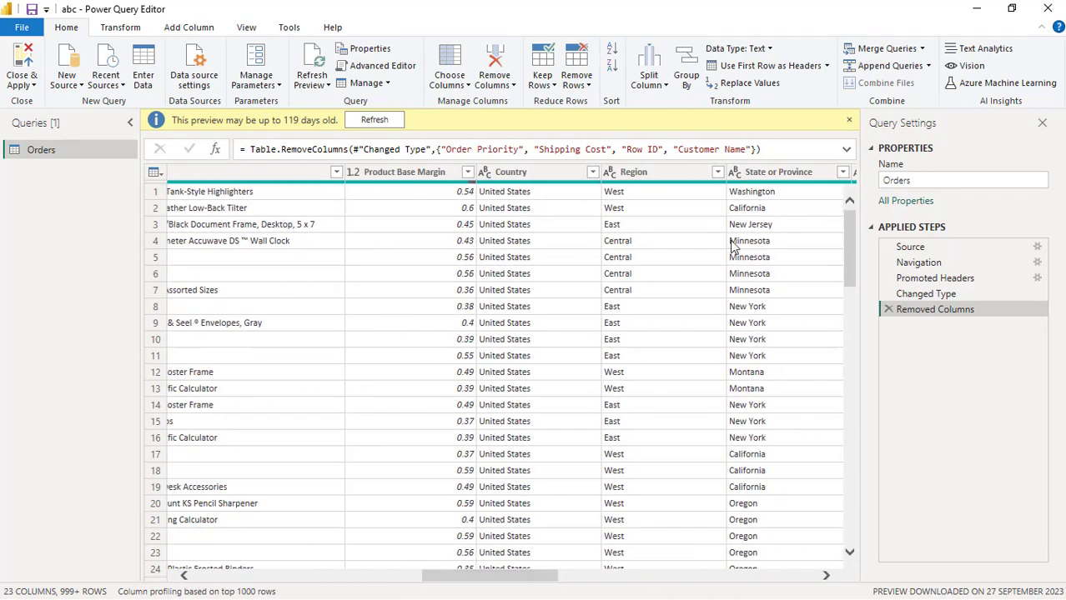
pyautogui.click(717, 171)
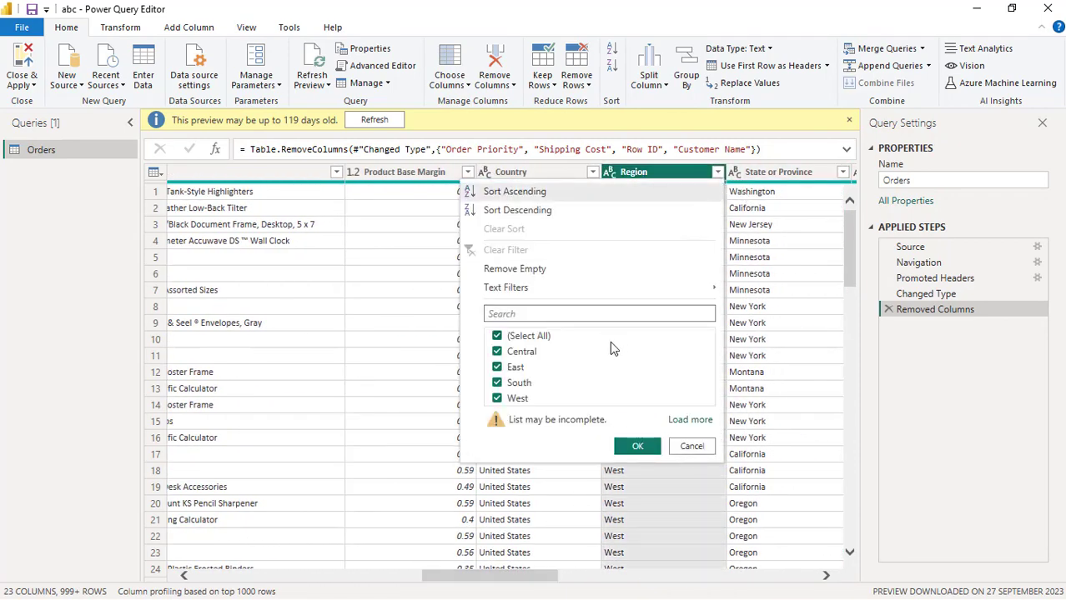
pyautogui.click(498, 369)
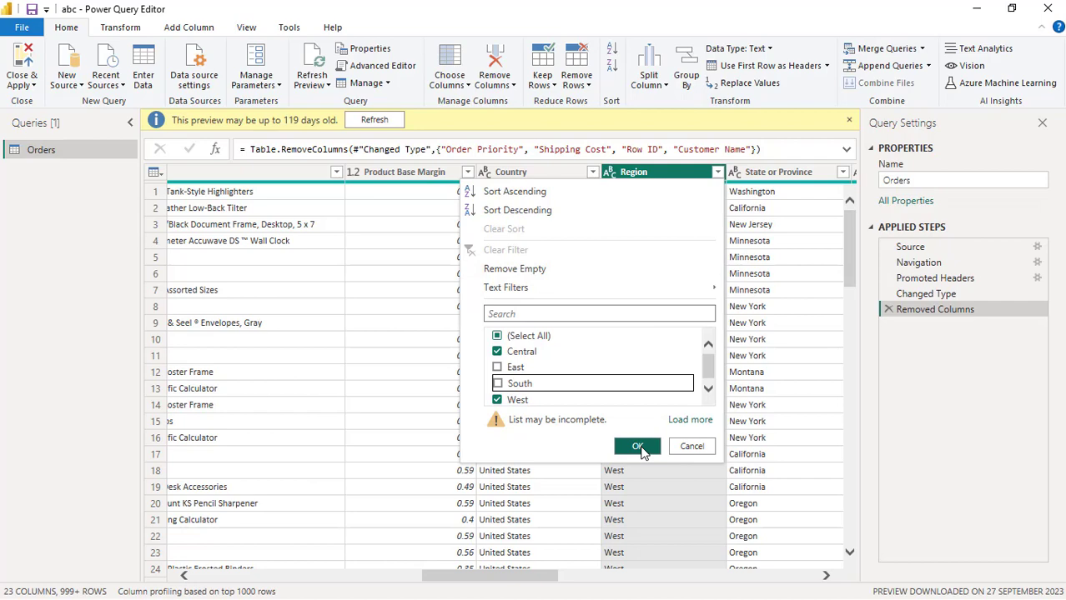
pyautogui.click(638, 448)
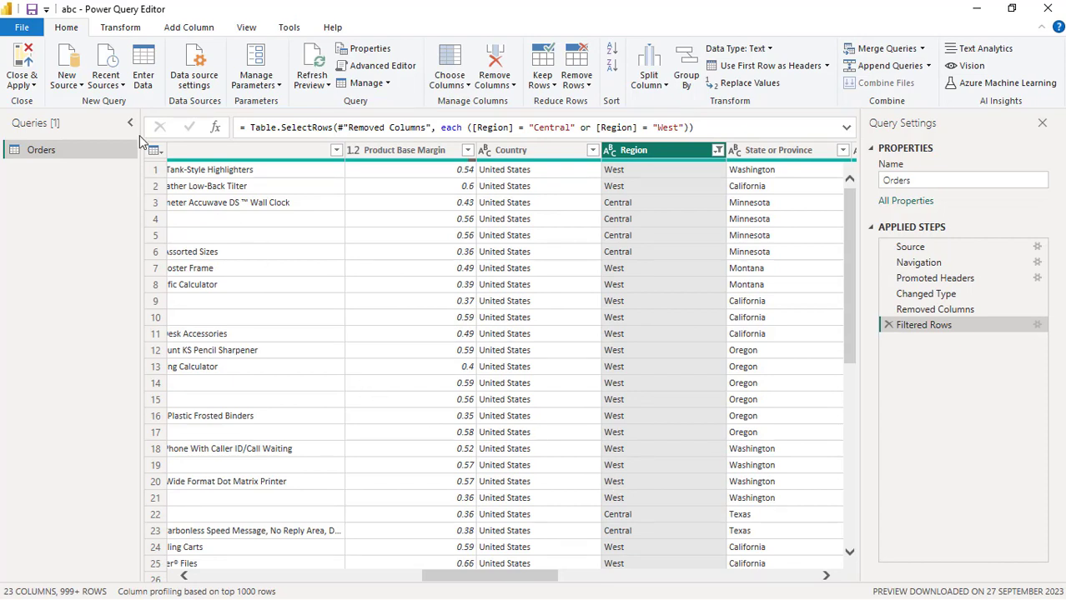
pyautogui.click(21, 65)
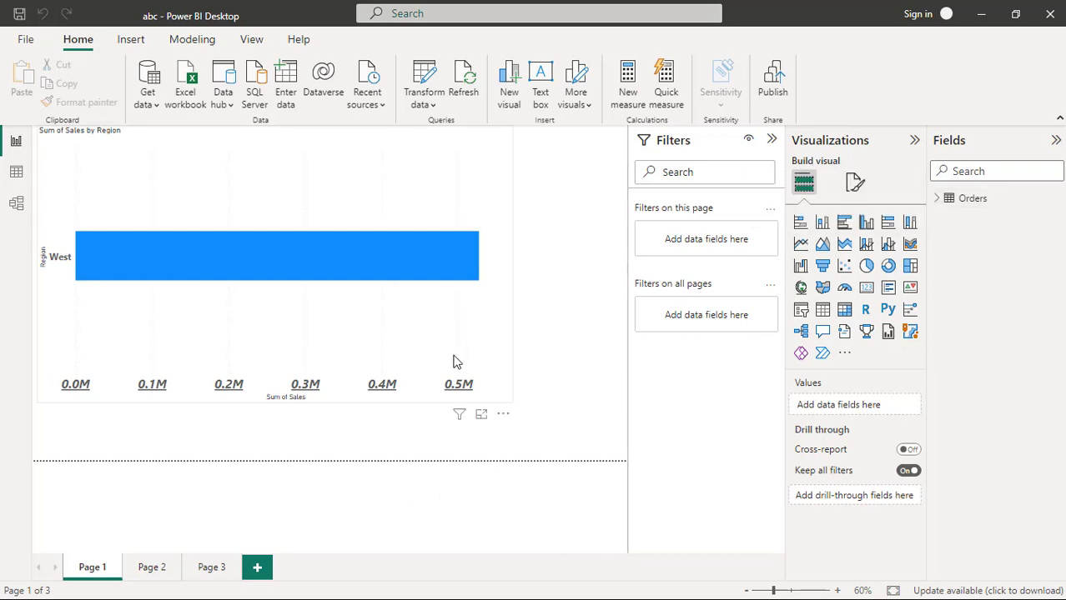
# Add an enlarged stacked column chart on Page 2 with Region on the X-axis and Sales on the Y-axis.
pyautogui.click(163, 567)
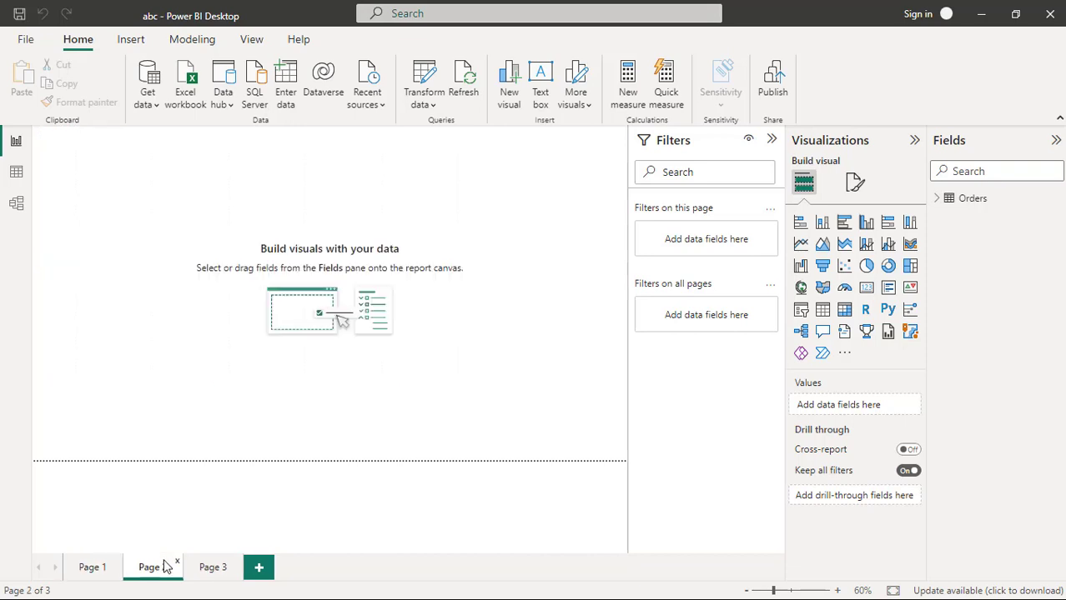
pyautogui.click(822, 222)
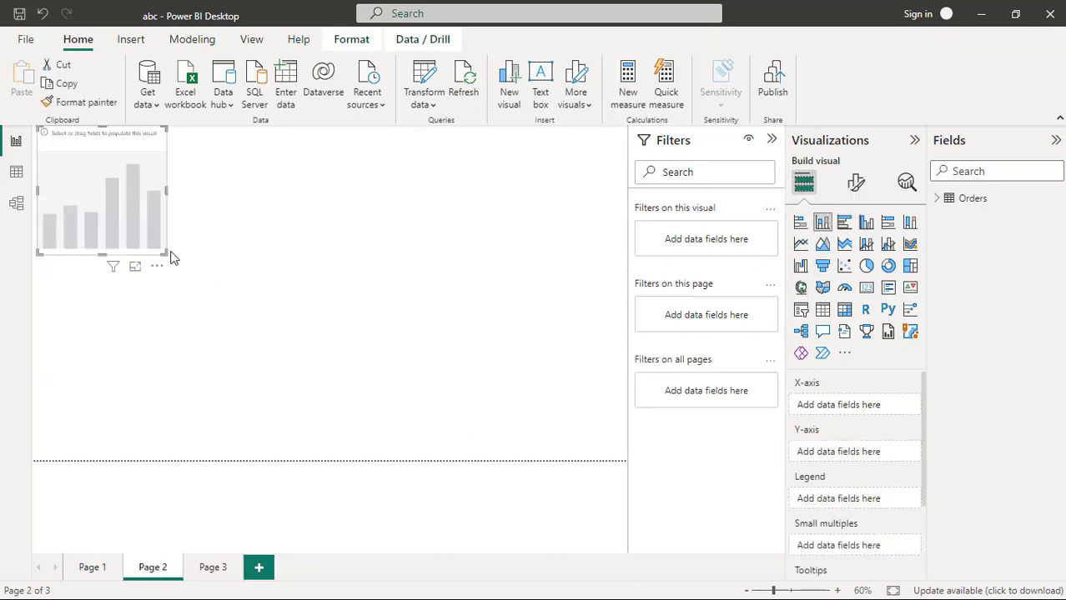
pyautogui.moveTo(162, 252); pyautogui.dragTo(414, 376)
pyautogui.click(938, 200)
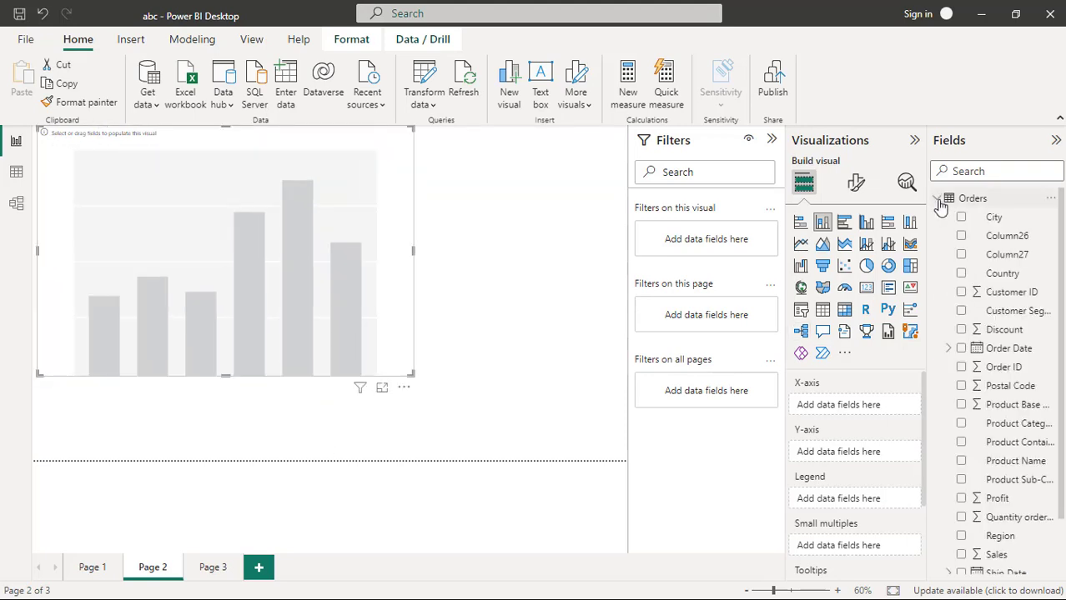
pyautogui.click(963, 538)
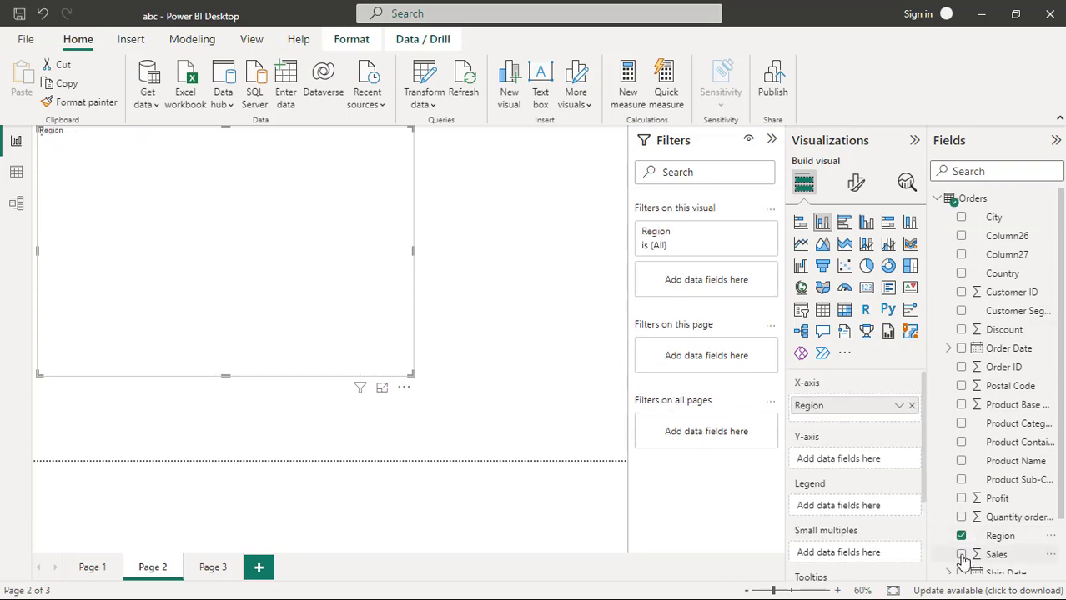
pyautogui.click(963, 556)
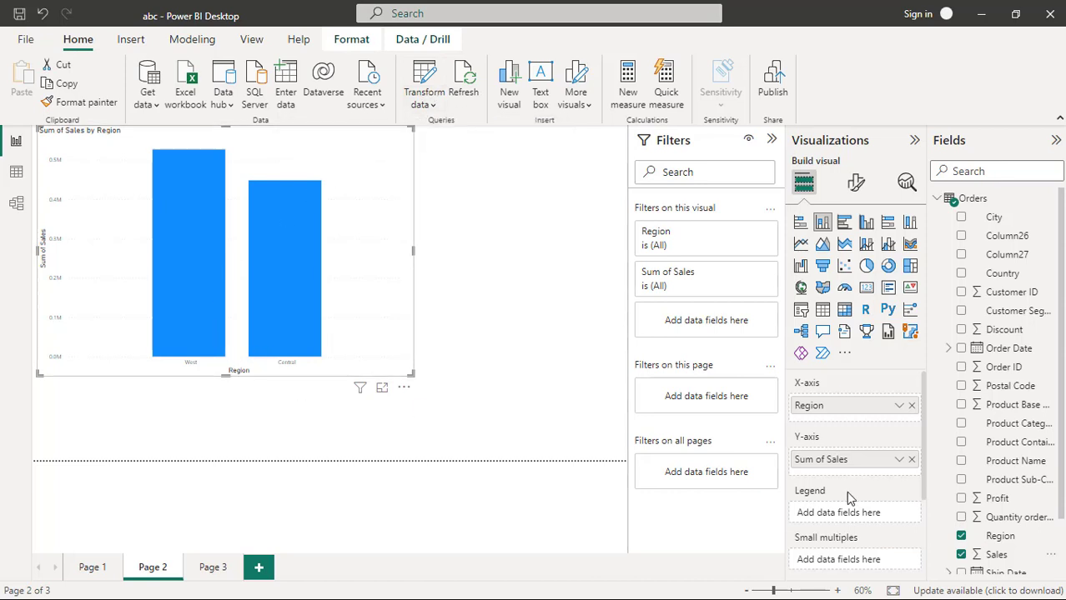
# Format the column chart's X-axis values as bold with font size 17, and collapse the Orders field list.
pyautogui.click(899, 407)
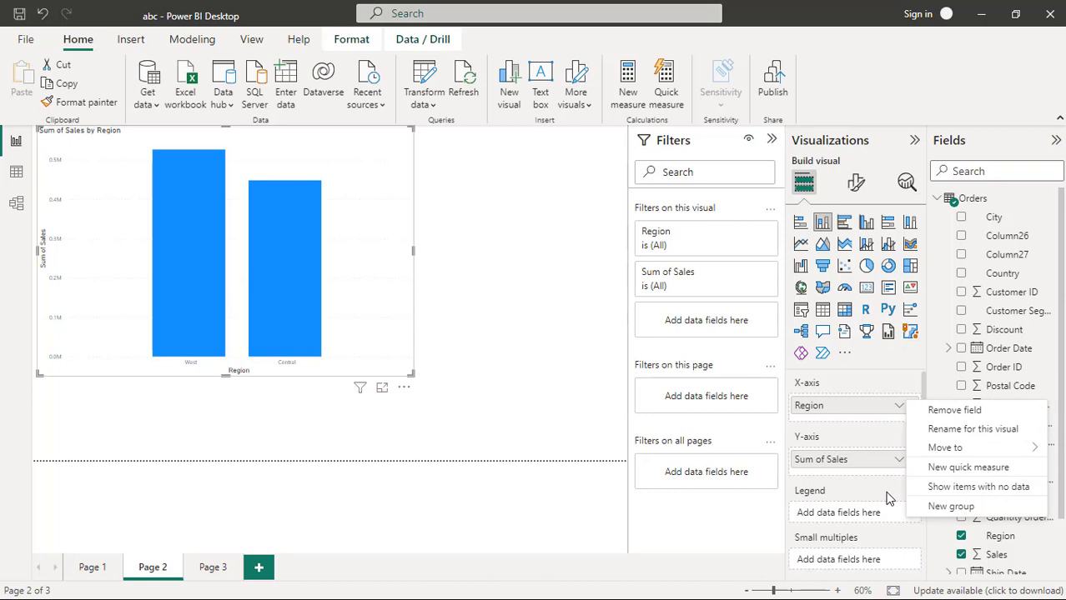
pyautogui.click(858, 188)
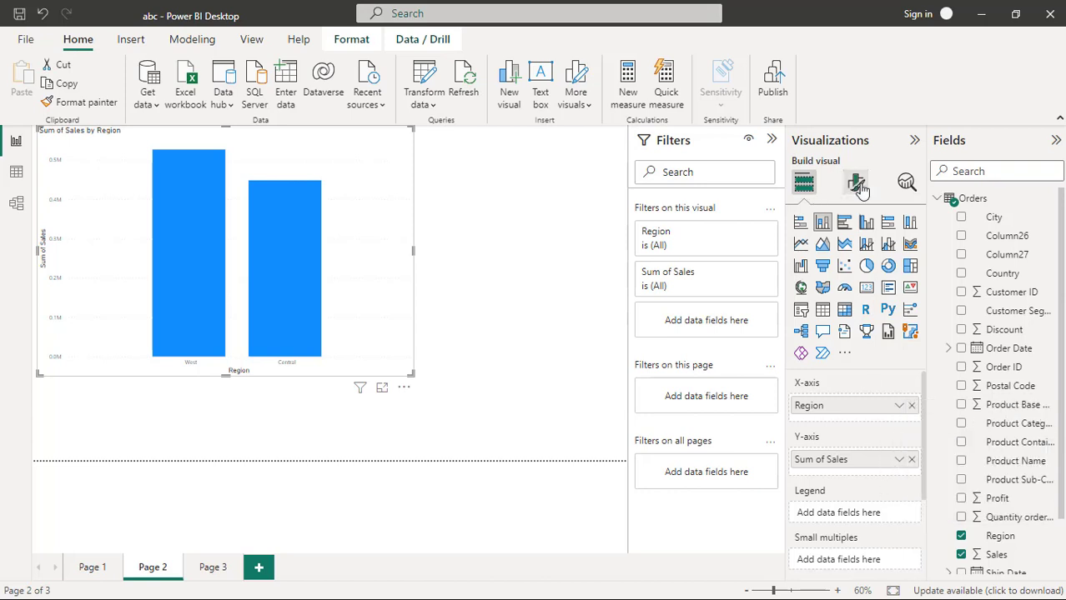
pyautogui.click(859, 188)
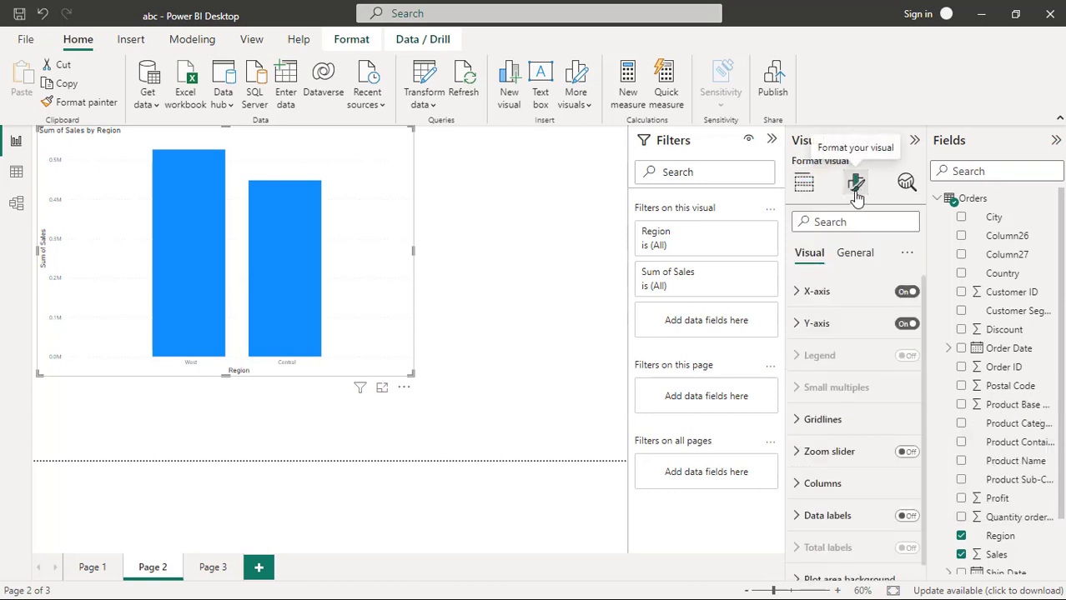
pyautogui.click(802, 292)
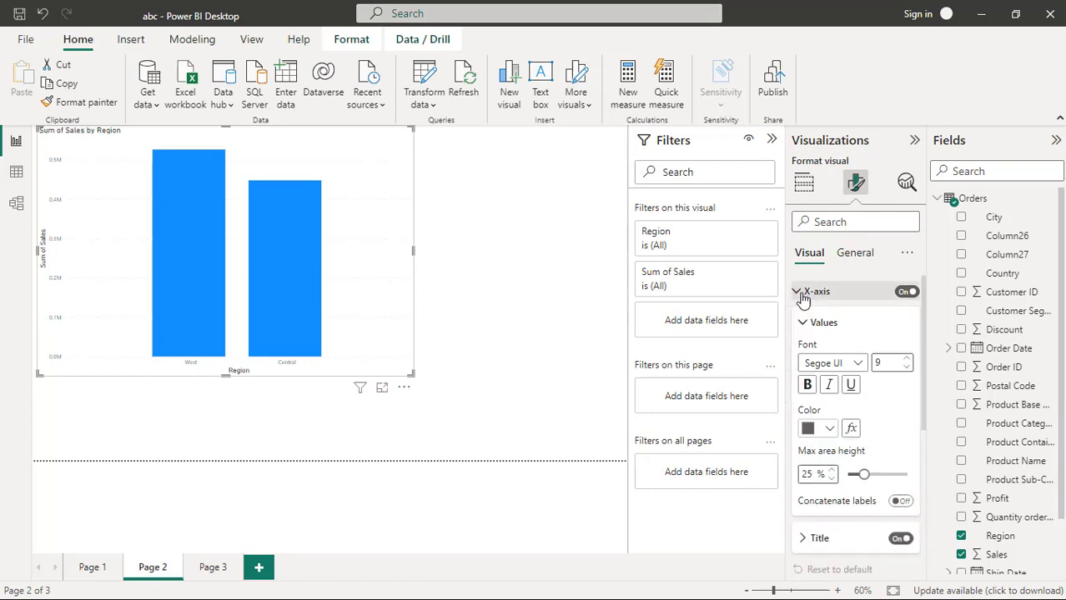
pyautogui.click(806, 385)
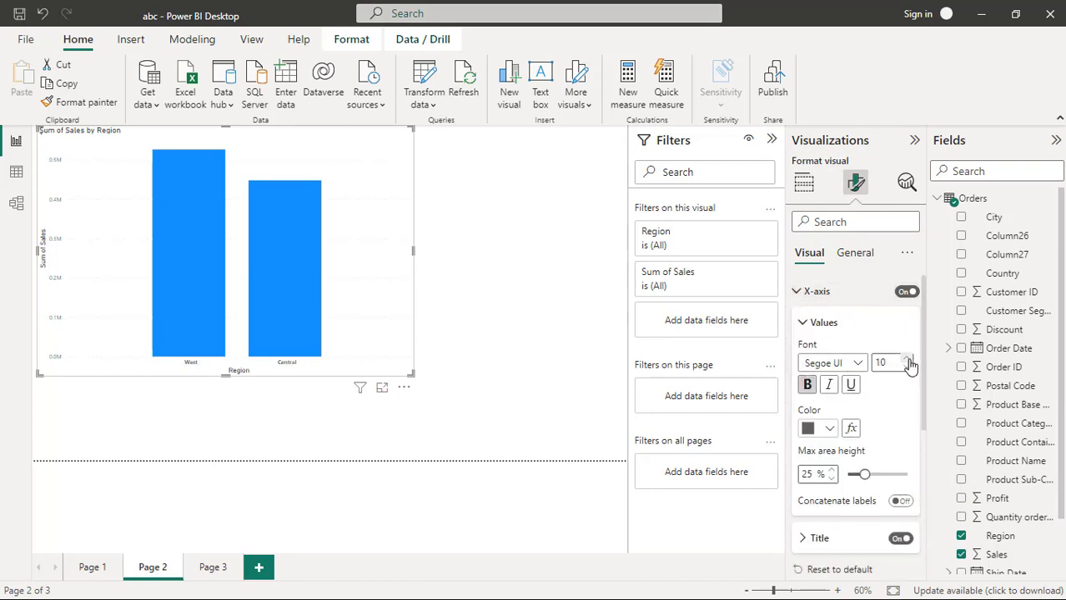
pyautogui.click(908, 361)
pyautogui.click(908, 361)
pyautogui.click(908, 361)
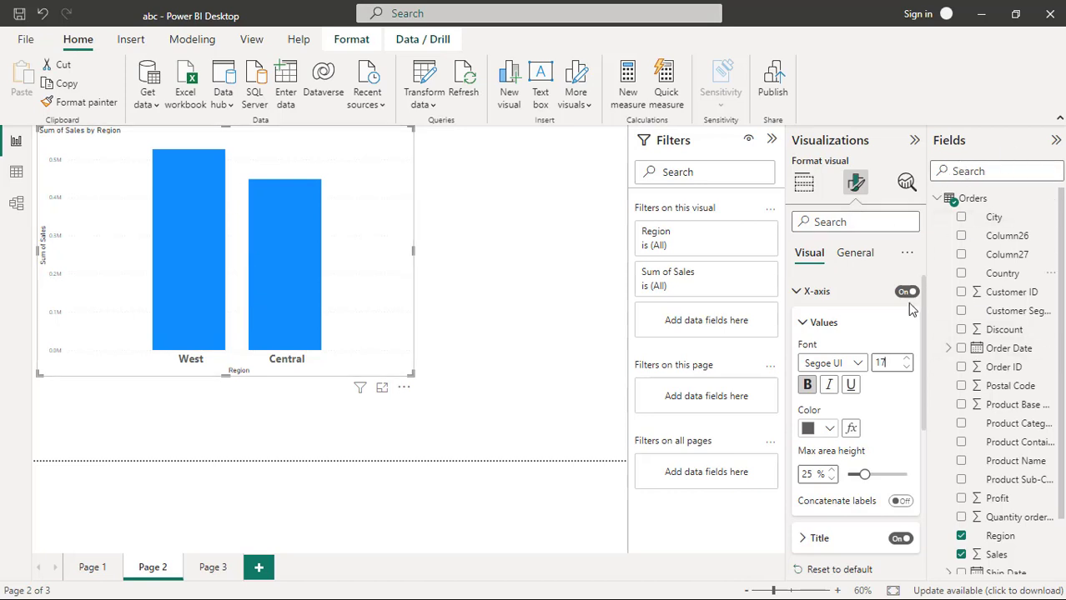
pyautogui.click(949, 202)
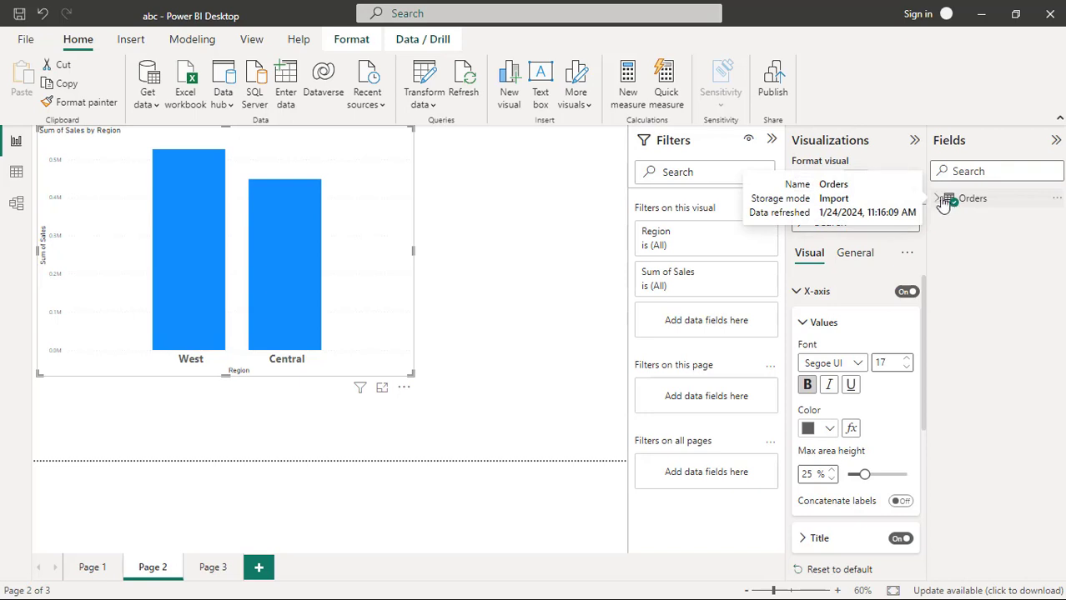
# Start a new SQL Server data connection, ready for the server name.
pyautogui.click(160, 105)
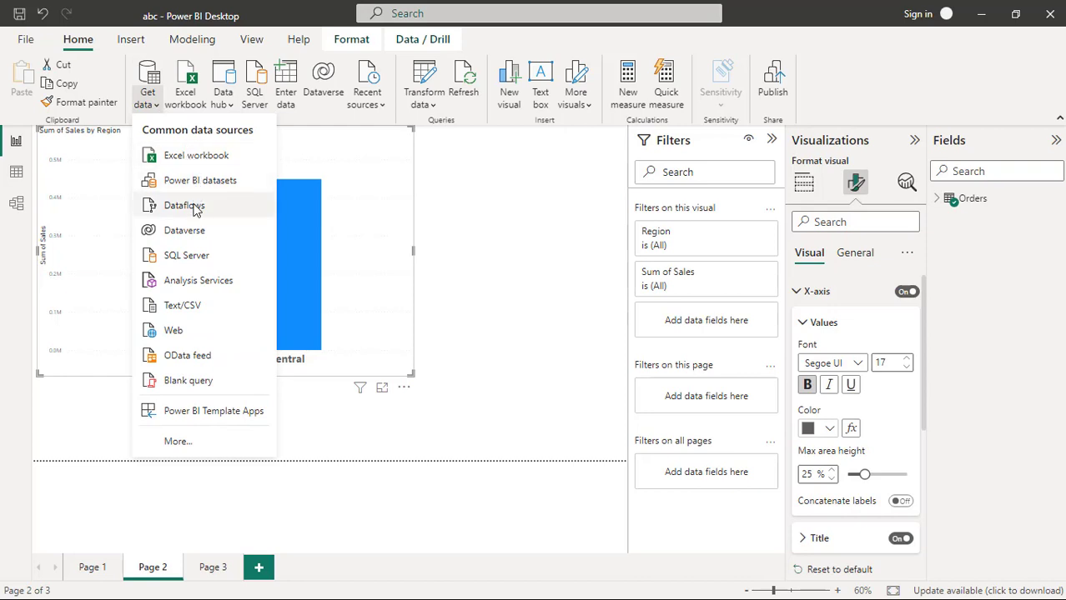
pyautogui.click(198, 257)
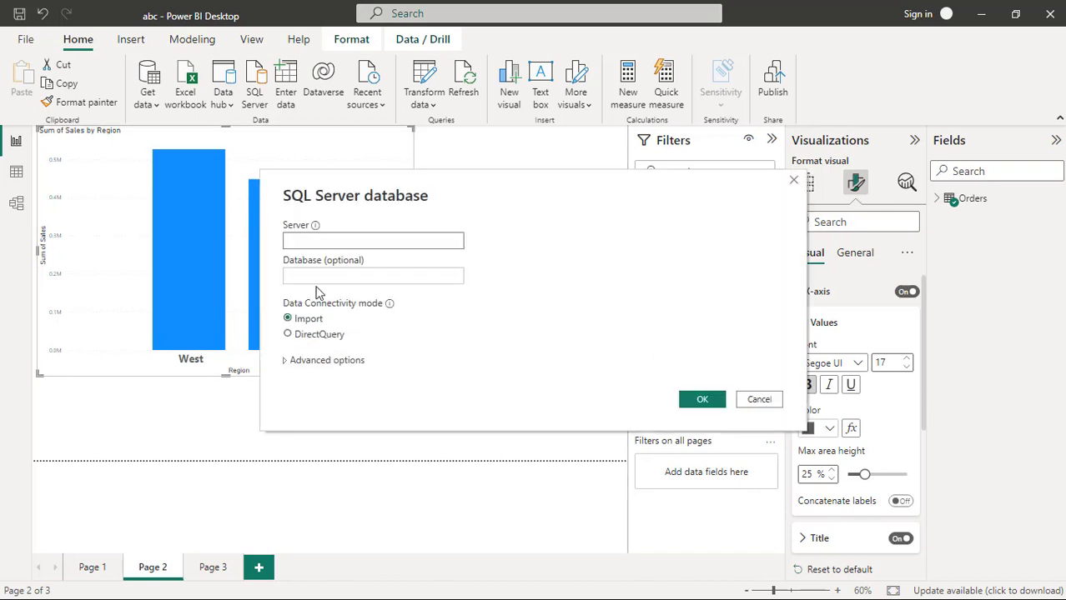
pyautogui.click(361, 240)
# Search Windows for ssms and launch SQL Server Management Studio 19.
pyautogui.hotkey('alt', 'Tab')
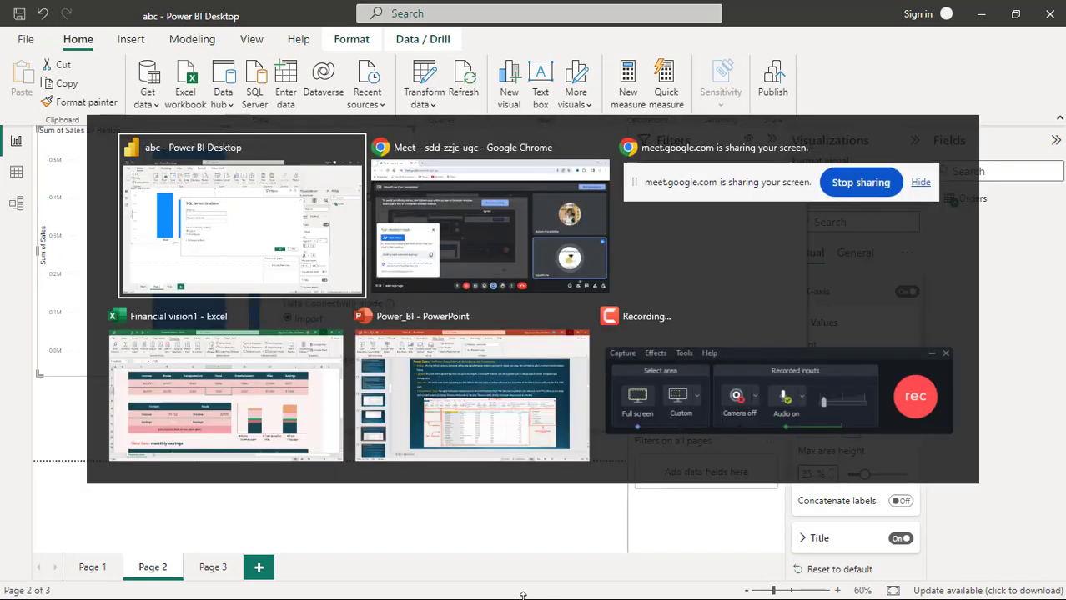
pyautogui.press('Tab')
pyautogui.press('Tab')
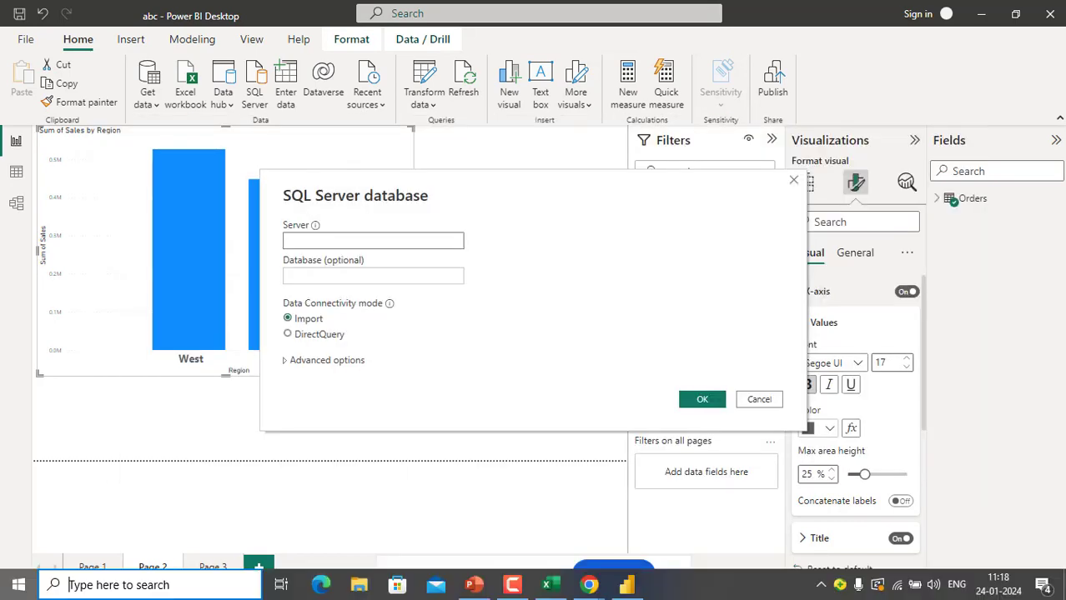
pyautogui.press('super')
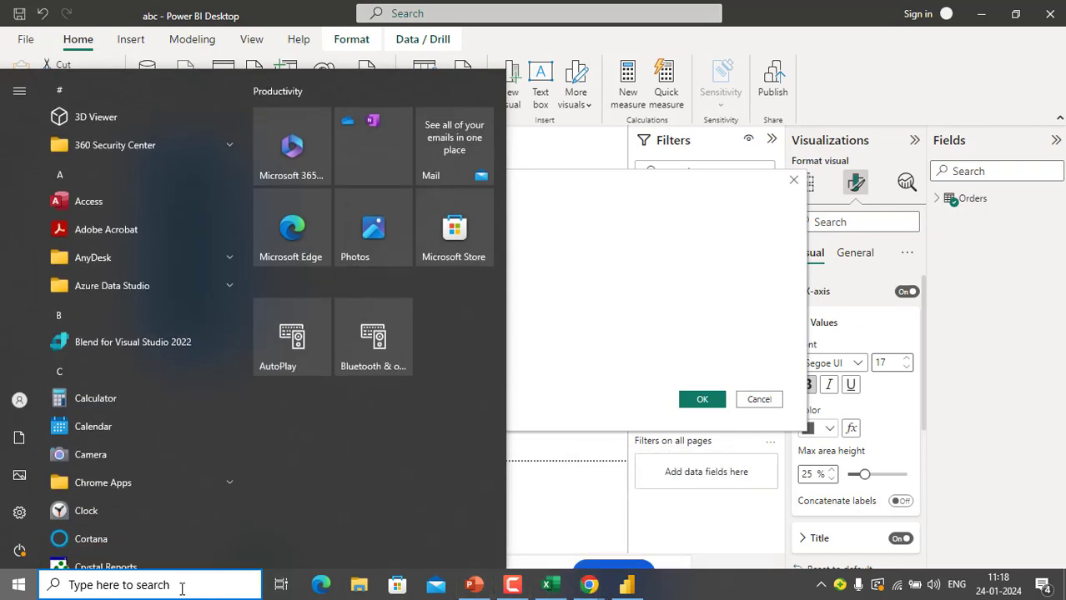
pyautogui.click(182, 586)
pyautogui.write('ssms')
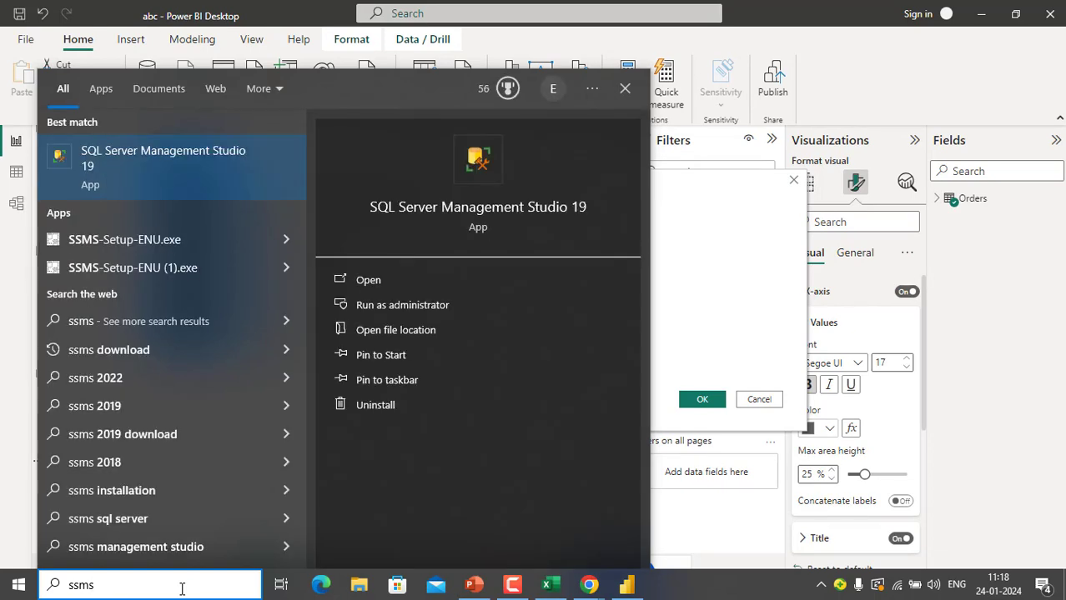
pyautogui.press('Return')
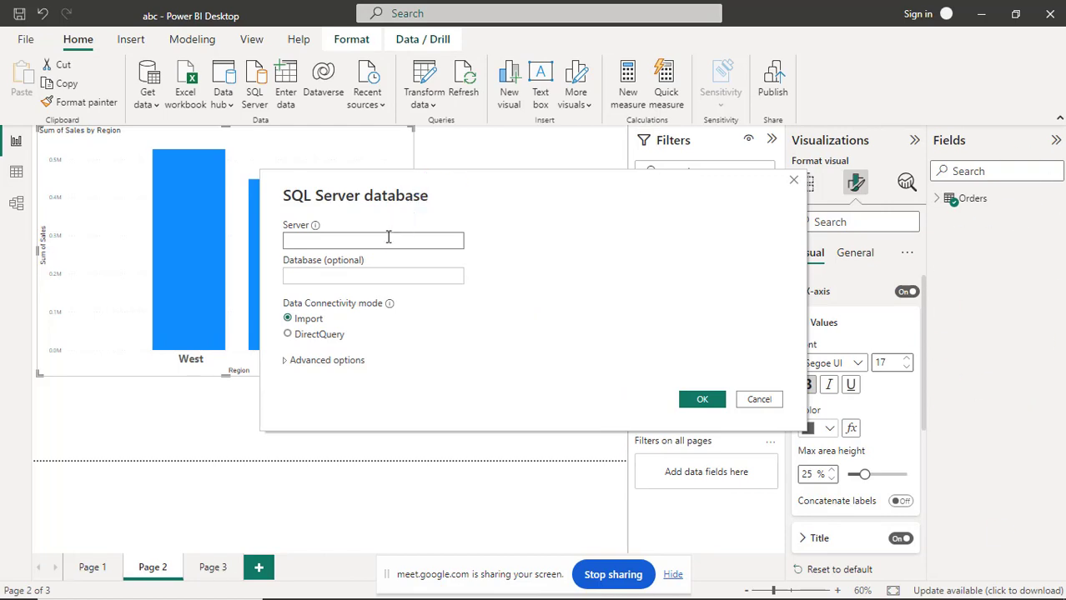
pyautogui.click(305, 240)
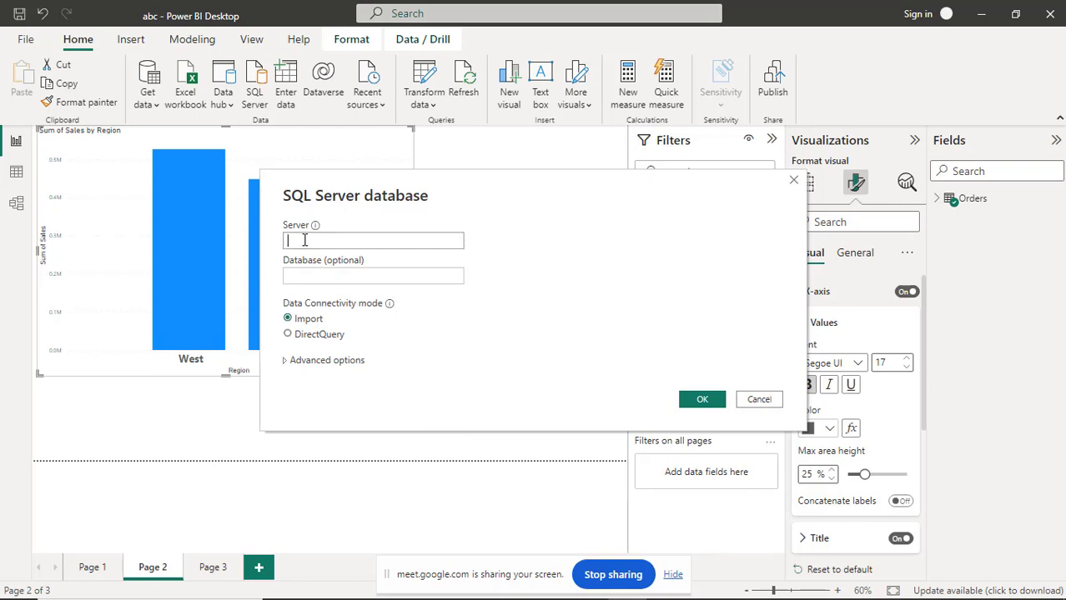
pyautogui.click(341, 271)
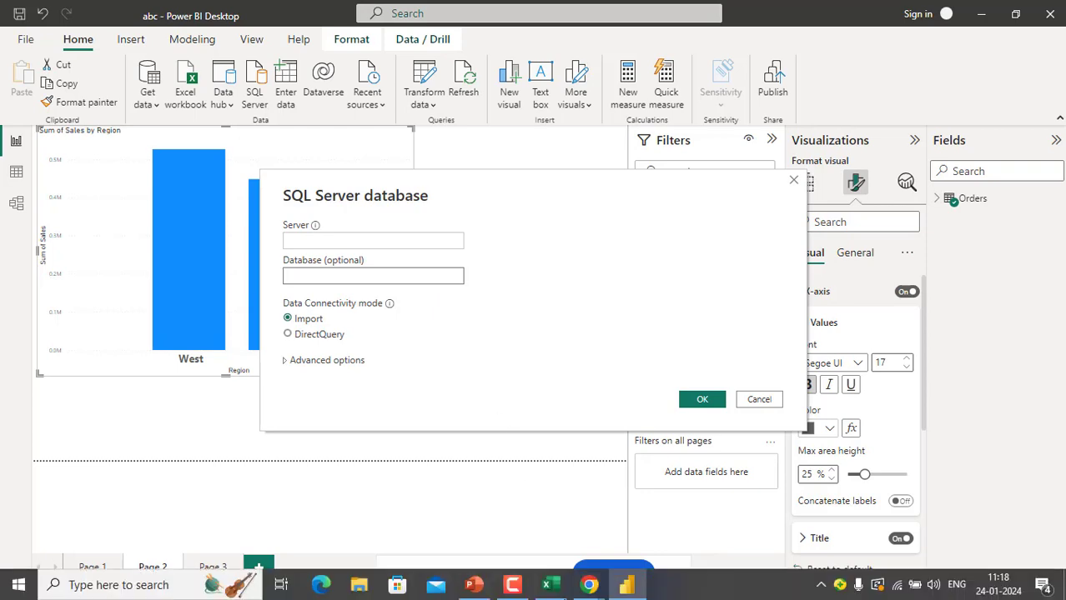
pyautogui.moveTo(578, 596)
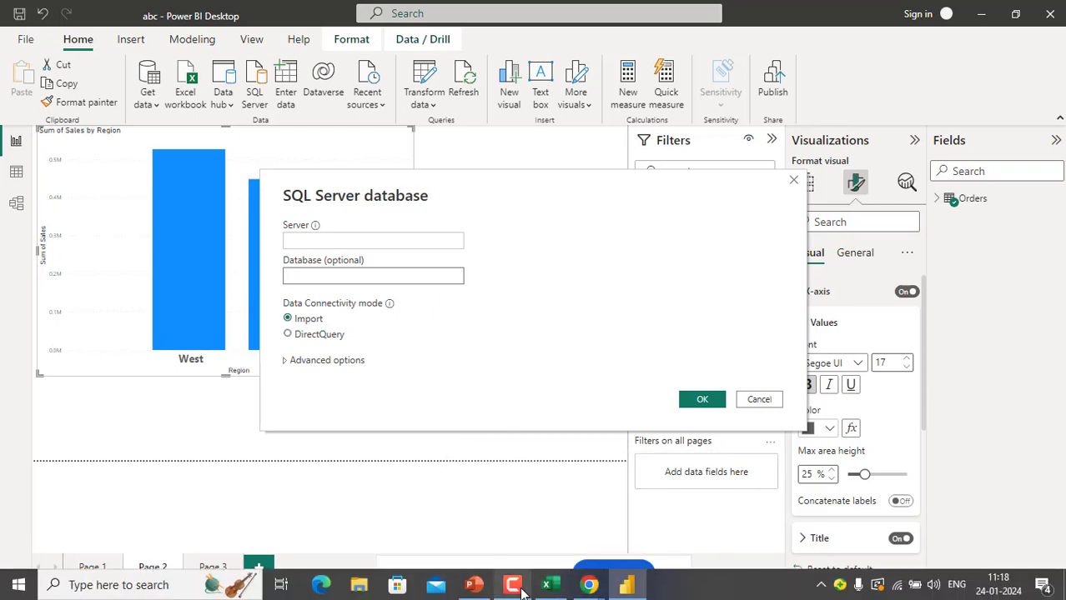
pyautogui.click(313, 240)
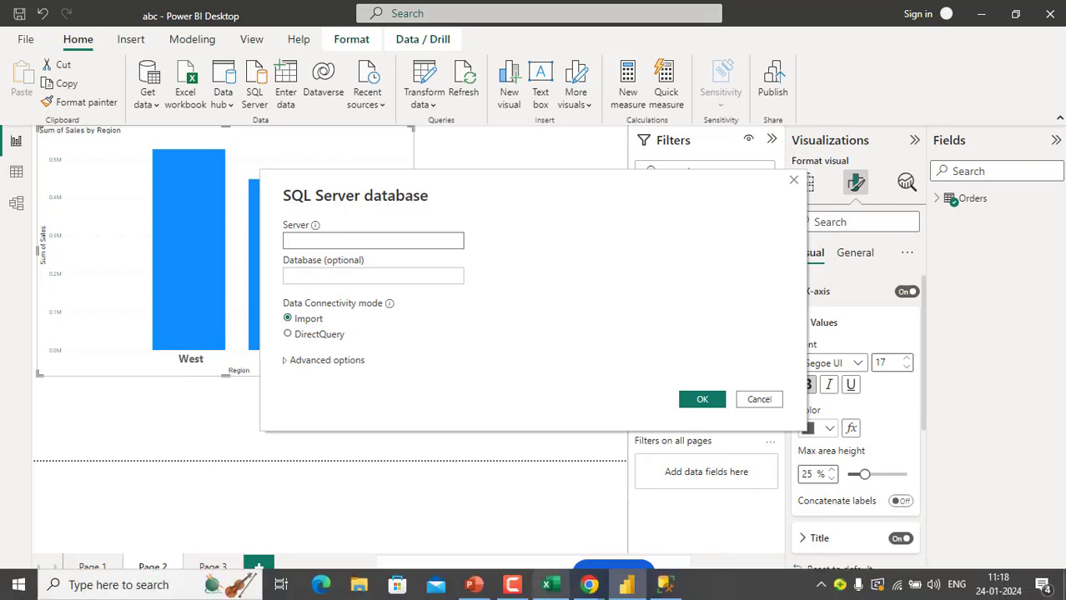
# Copy the server name in SQL Server Management Studio and connect with Windows Authentication, returning to the SQL Server database dialog in Power BI Desktop.
pyautogui.click(665, 586)
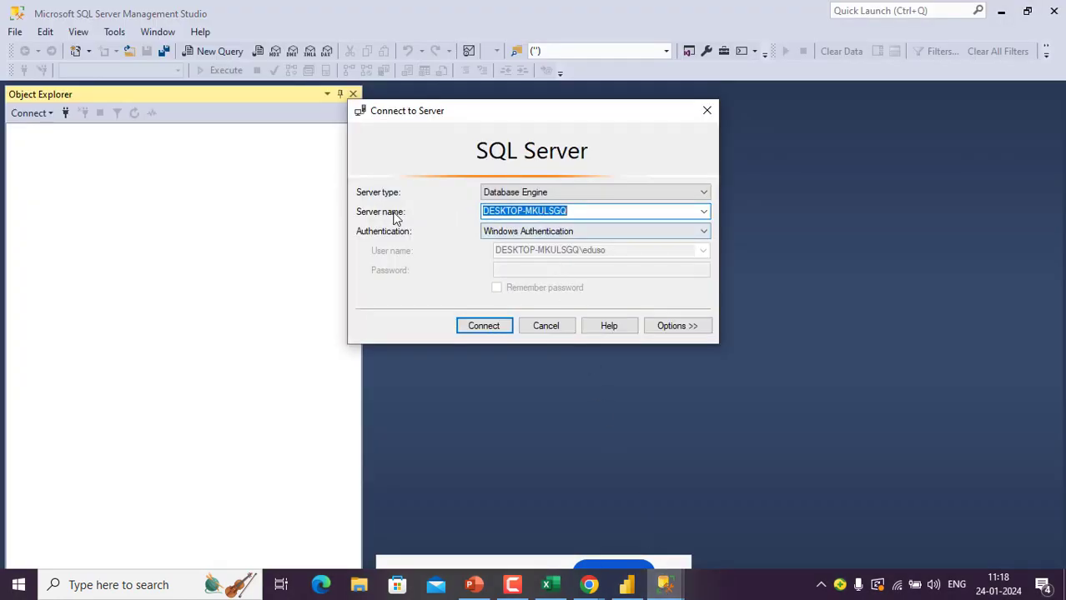
pyautogui.click(590, 212)
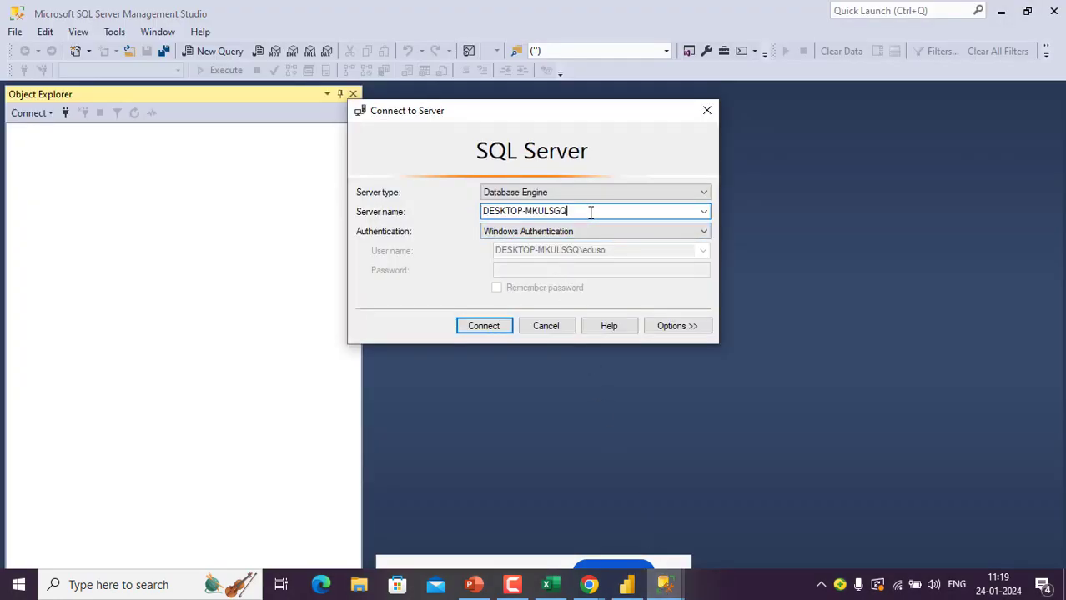
pyautogui.moveTo(569, 211); pyautogui.dragTo(483, 212)
pyautogui.hotkey('ctrl', 'c')
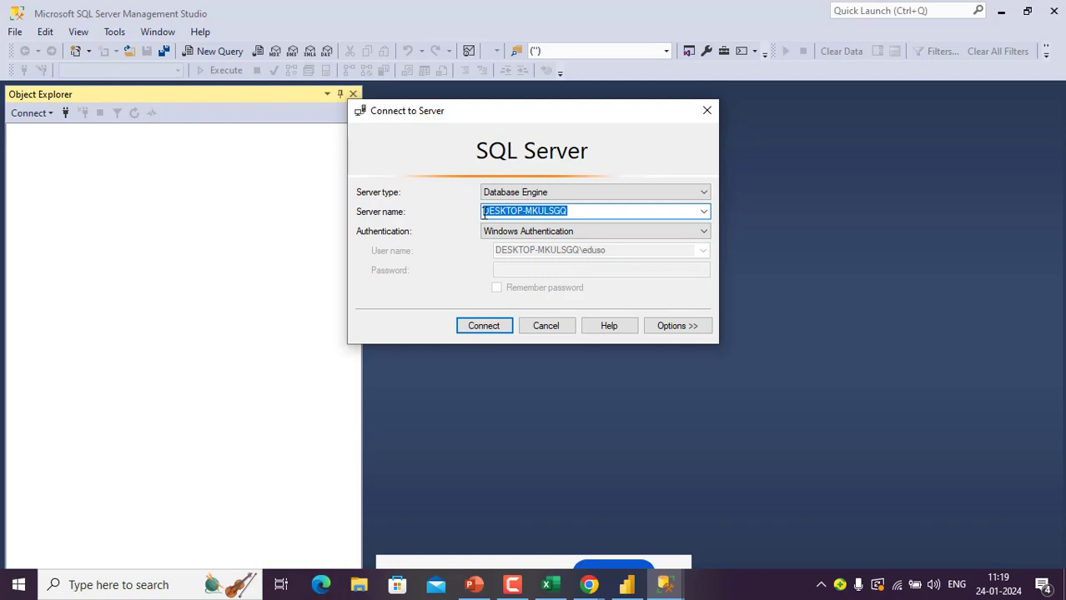
pyautogui.click(492, 327)
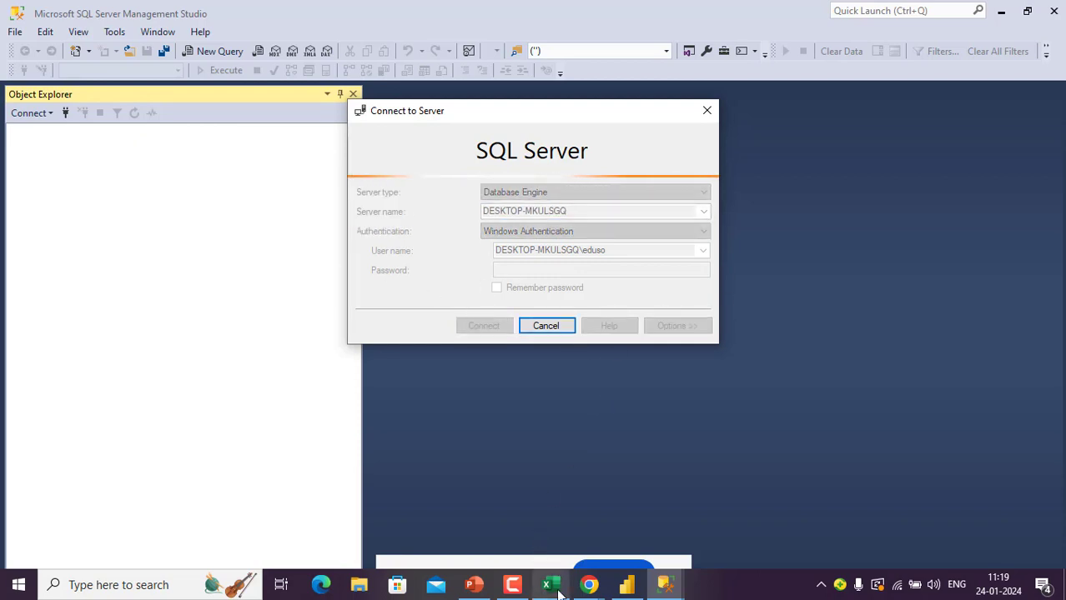
pyautogui.click(631, 592)
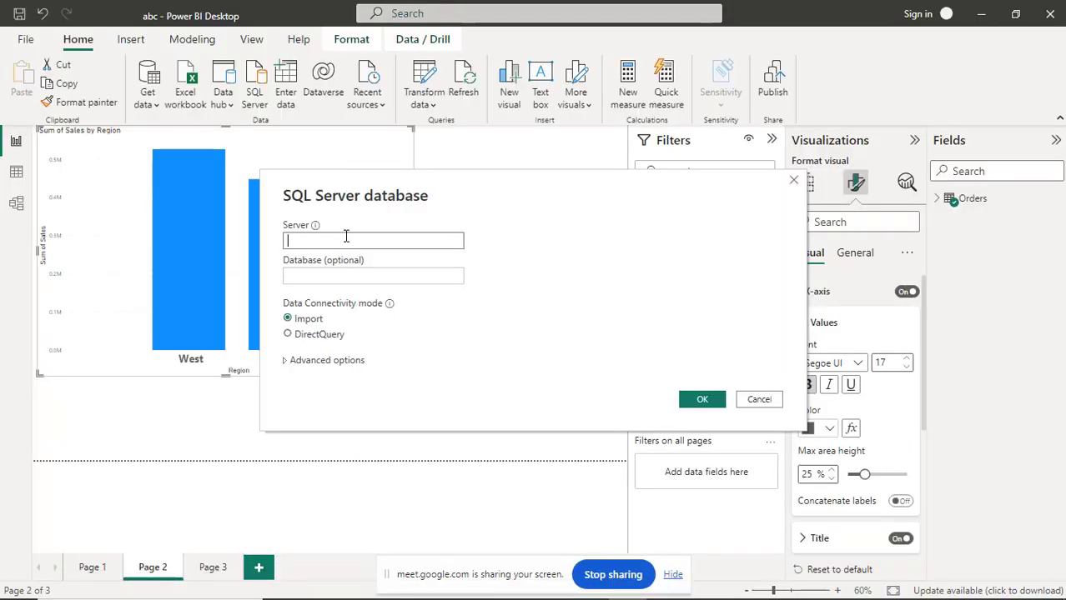
# Connect to the SQL Server DESKTOP-MKULSGQ in Import mode, leaving the optional database name blank.
pyautogui.hotkey('ctrl', 'v')
pyautogui.click(360, 279)
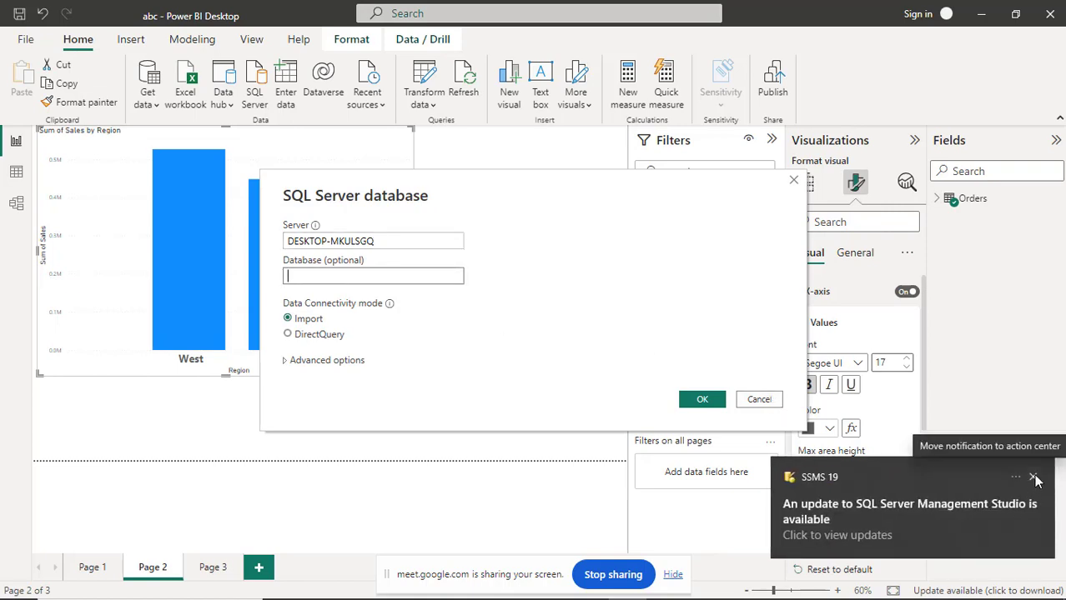
pyautogui.click(1032, 478)
pyautogui.click(700, 399)
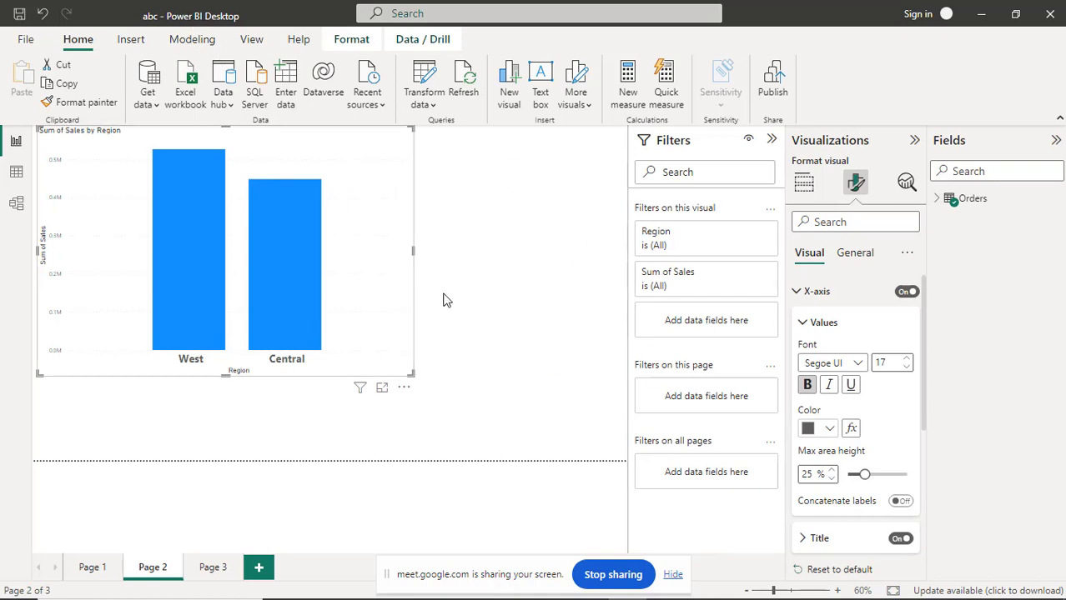
pyautogui.click(672, 575)
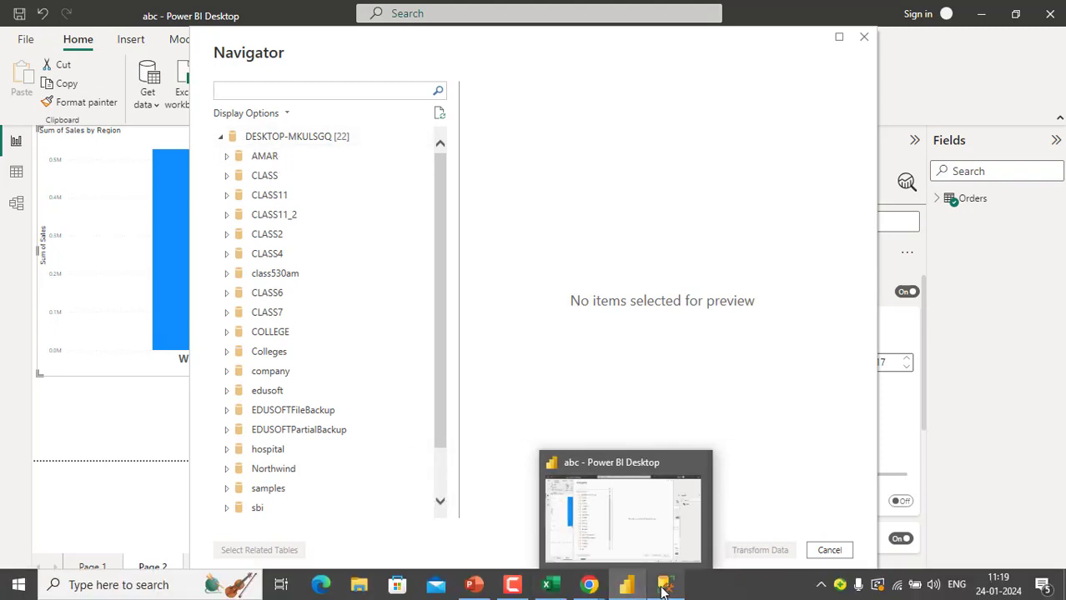
# In SQL Server Management Studio, examine the top 1000 rows of CLASS11's dbo.EMPLOYEE table and return to Power BI Desktop's Navigator.
pyautogui.click(662, 583)
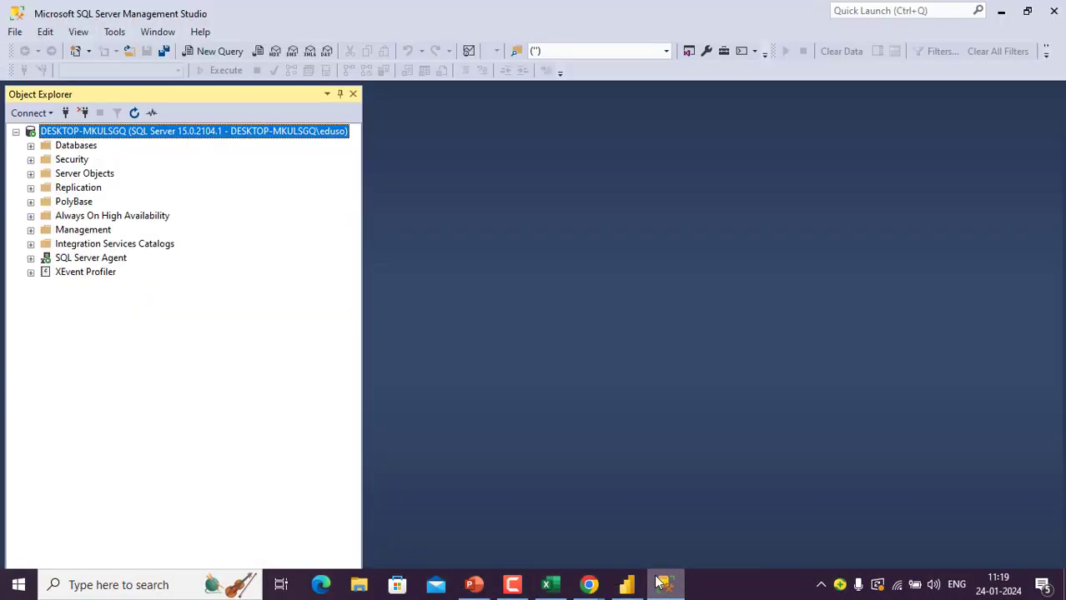
pyautogui.click(30, 146)
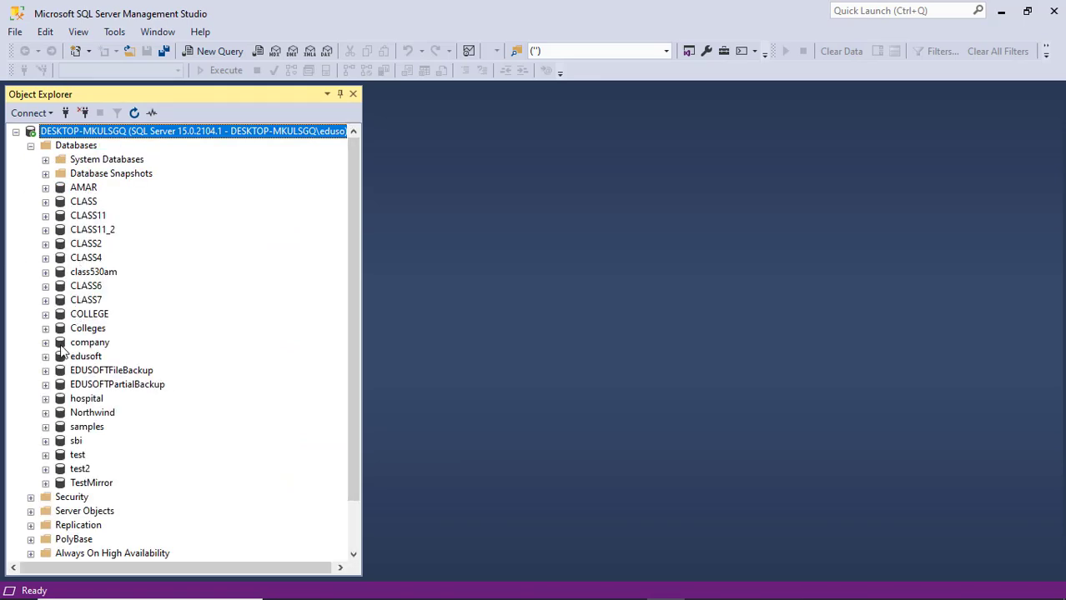
pyautogui.click(45, 216)
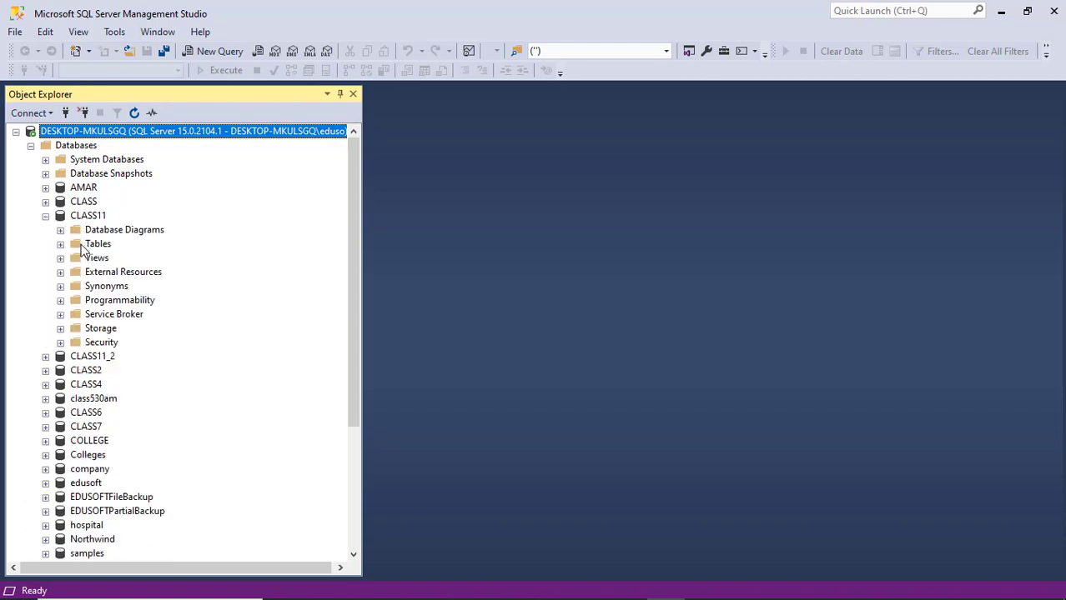
pyautogui.click(60, 244)
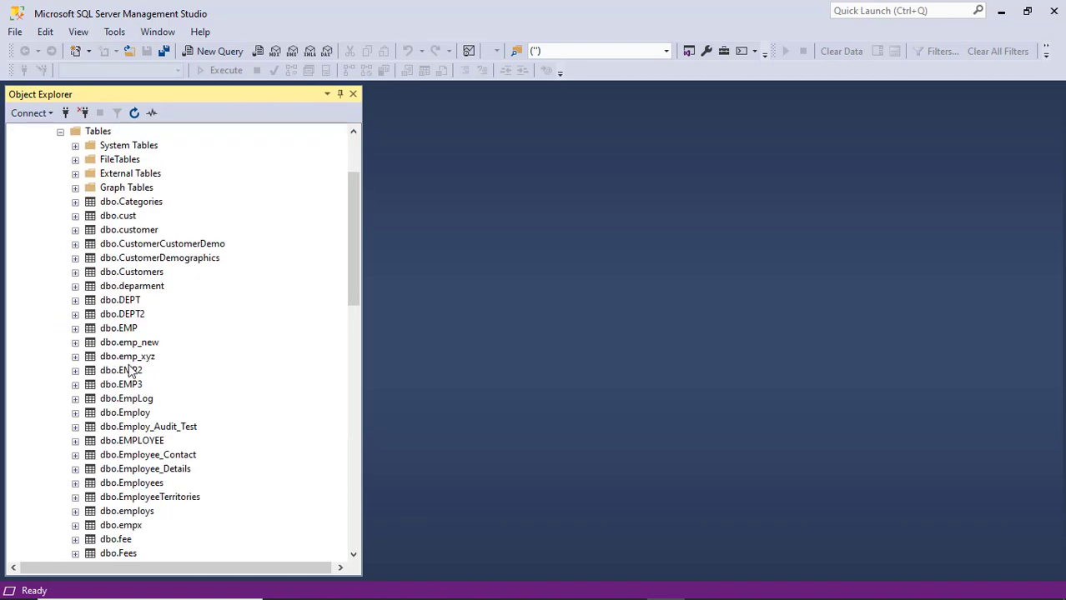
pyautogui.click(139, 442)
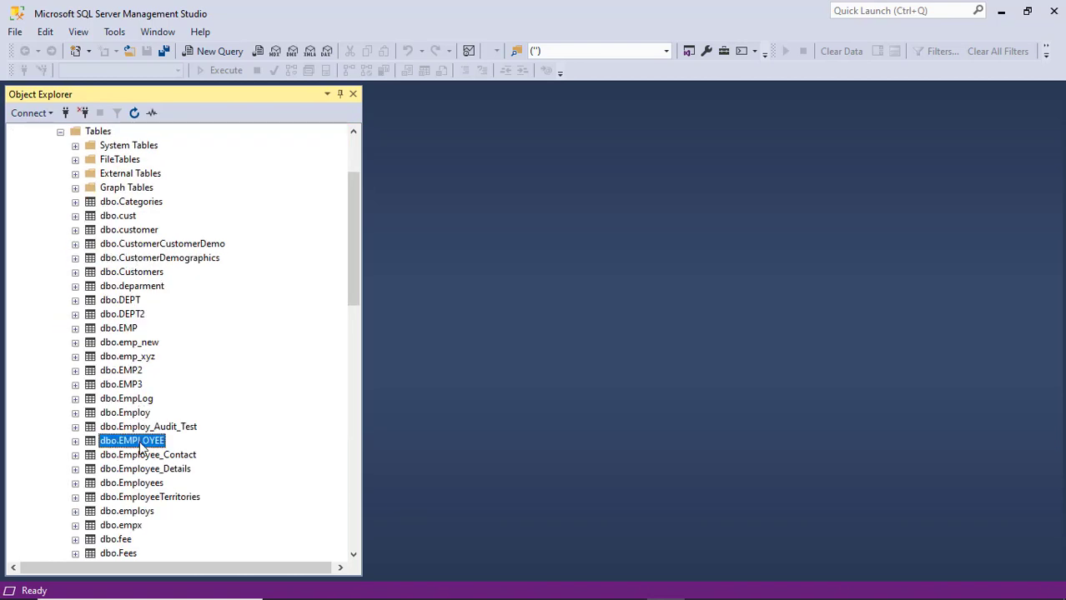
pyautogui.rightClick(140, 448)
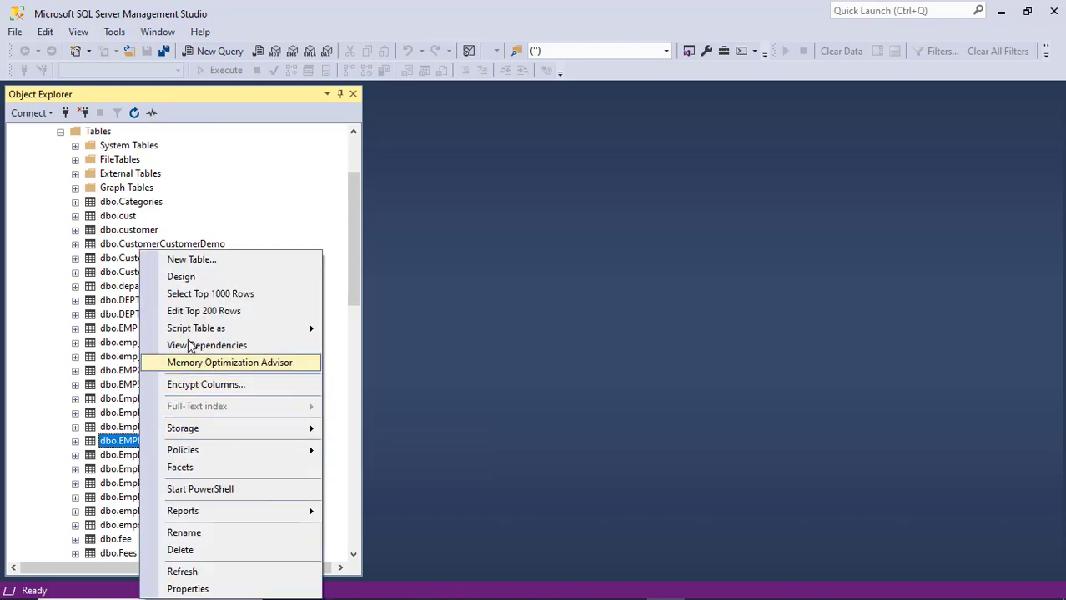
pyautogui.click(195, 298)
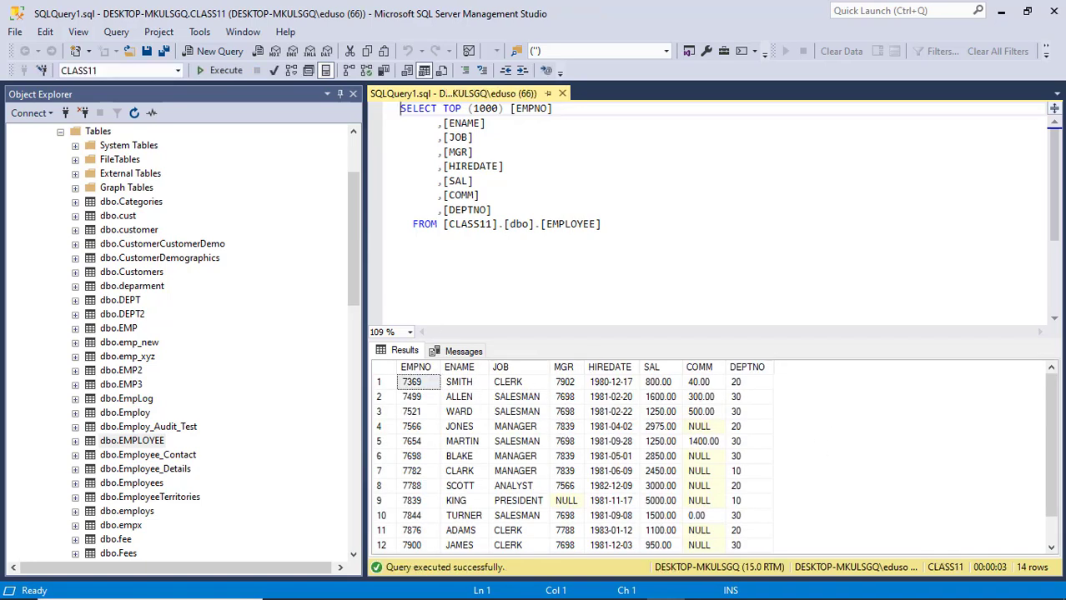
pyautogui.click(1007, 10)
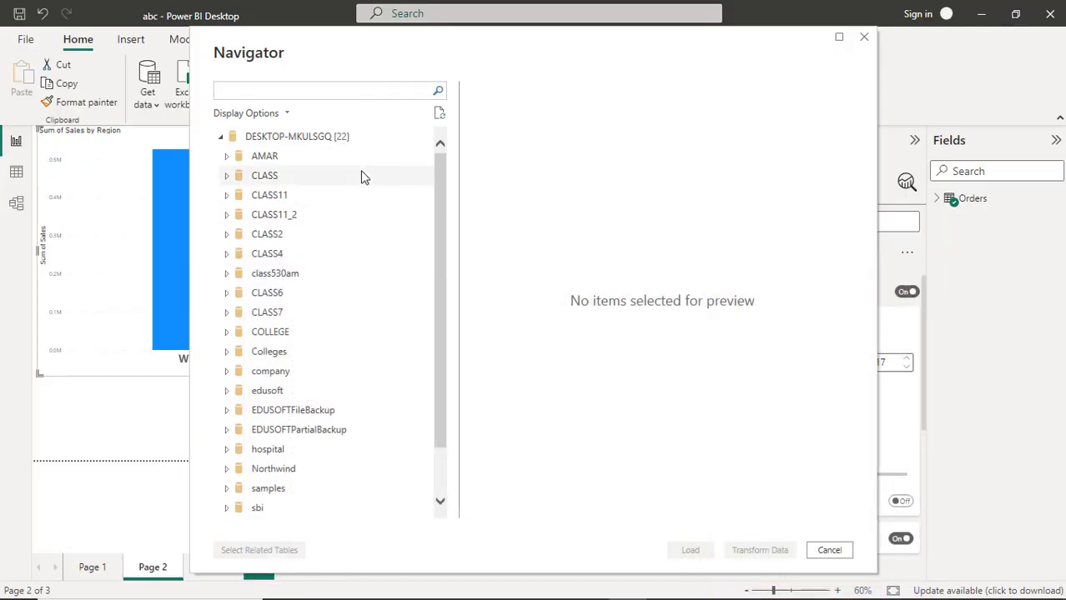
# Select the EMPLOYEE table in the CLASS11 database and open it for transformation in Power Query Editor.
pyautogui.click(232, 201)
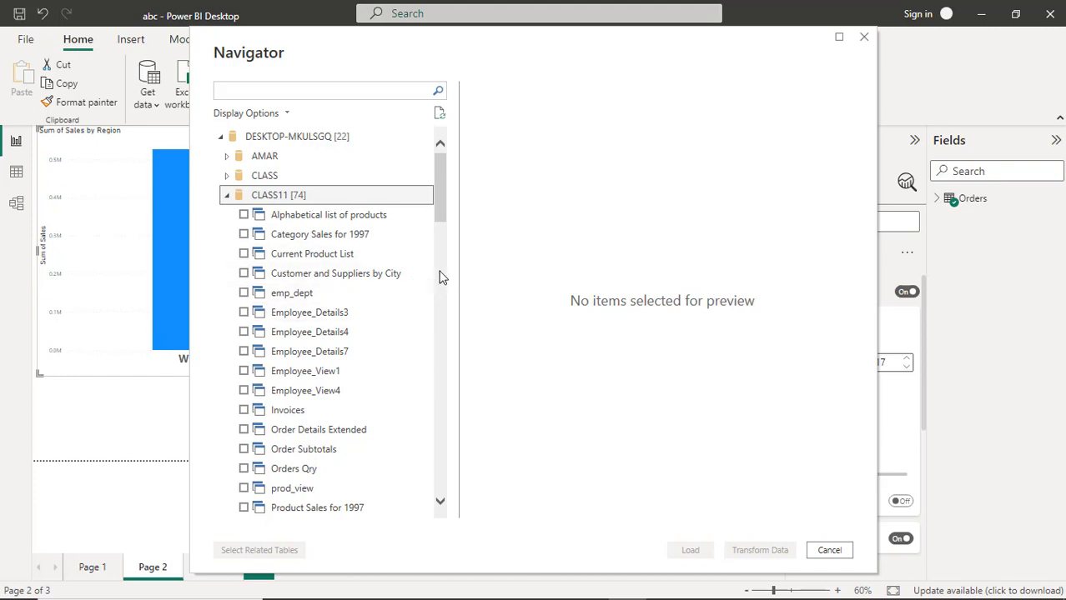
pyautogui.moveTo(439, 204); pyautogui.dragTo(453, 326)
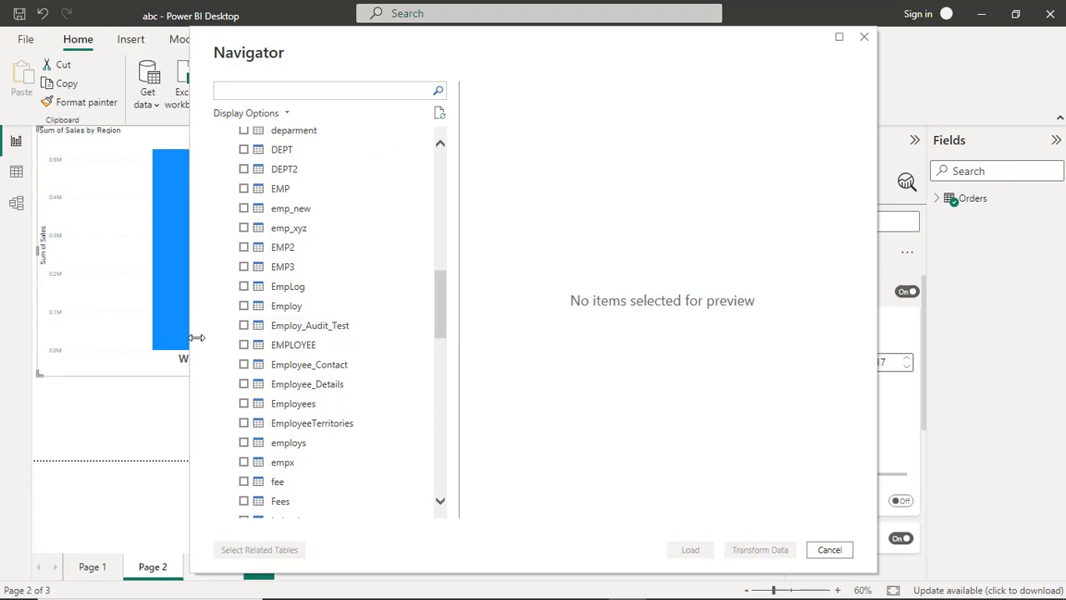
pyautogui.click(243, 346)
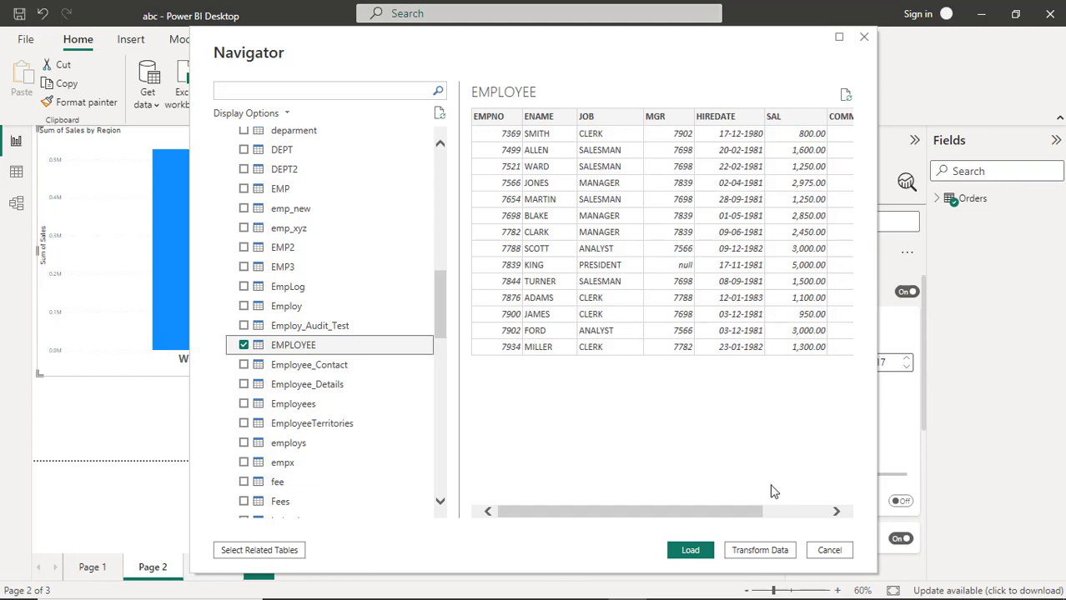
pyautogui.click(794, 512)
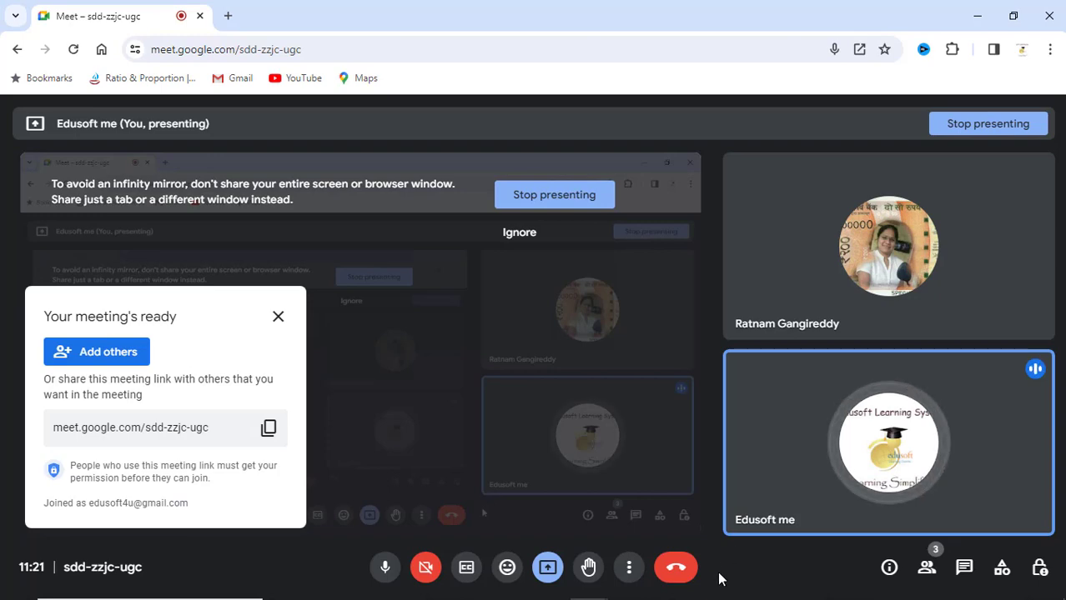
pyautogui.hotkey('alt', 'Tab')
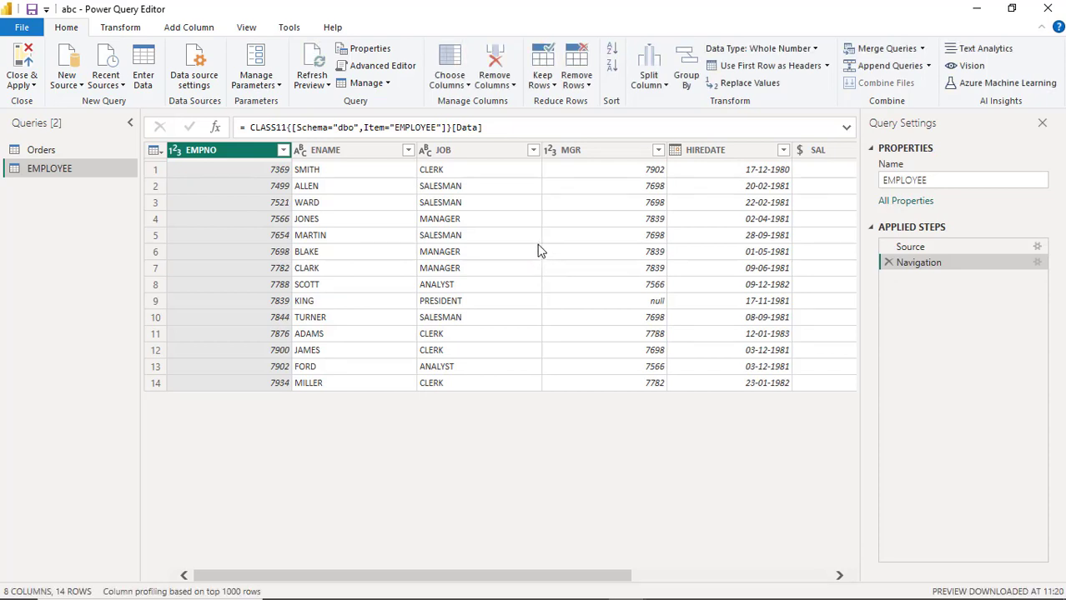
# Remove the EMPNO, MGR, DEPTNO and COMM columns from the EMPLOYEE query.
pyautogui.rightClick(260, 155)
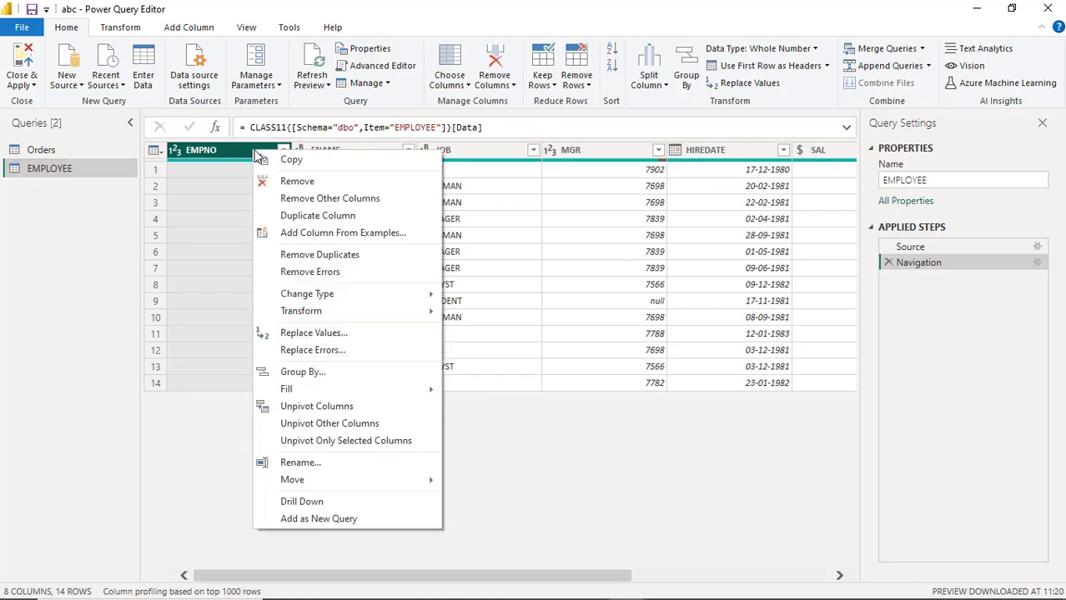
pyautogui.click(292, 182)
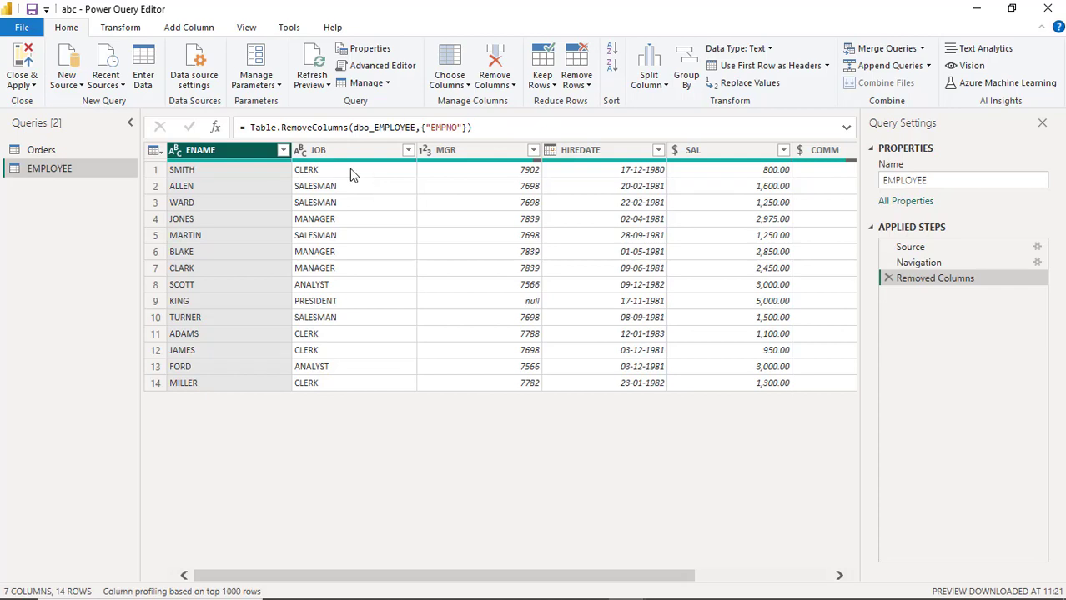
pyautogui.rightClick(467, 156)
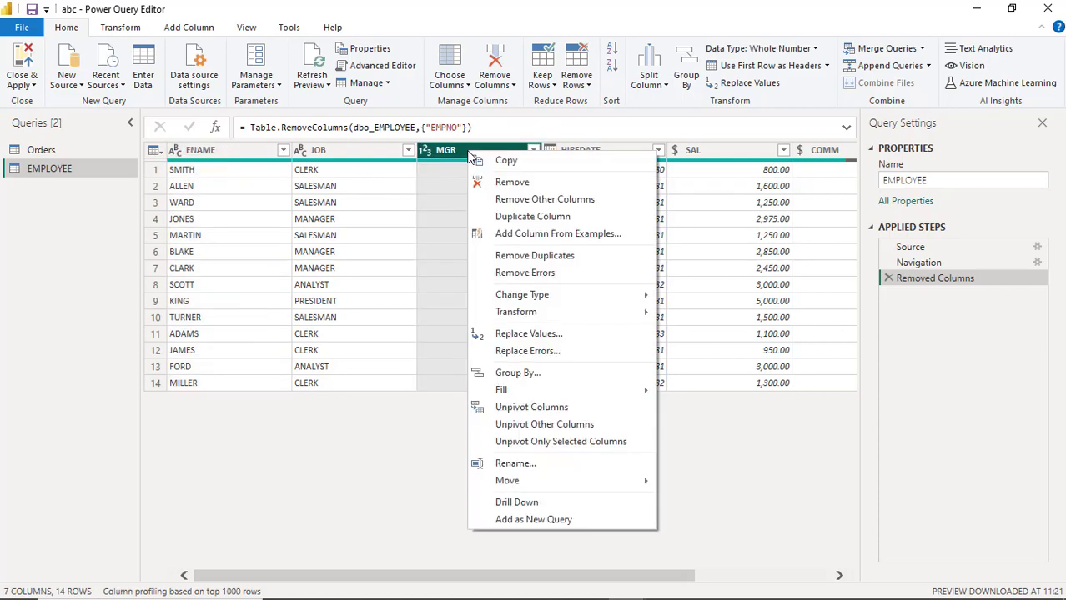
pyautogui.click(512, 183)
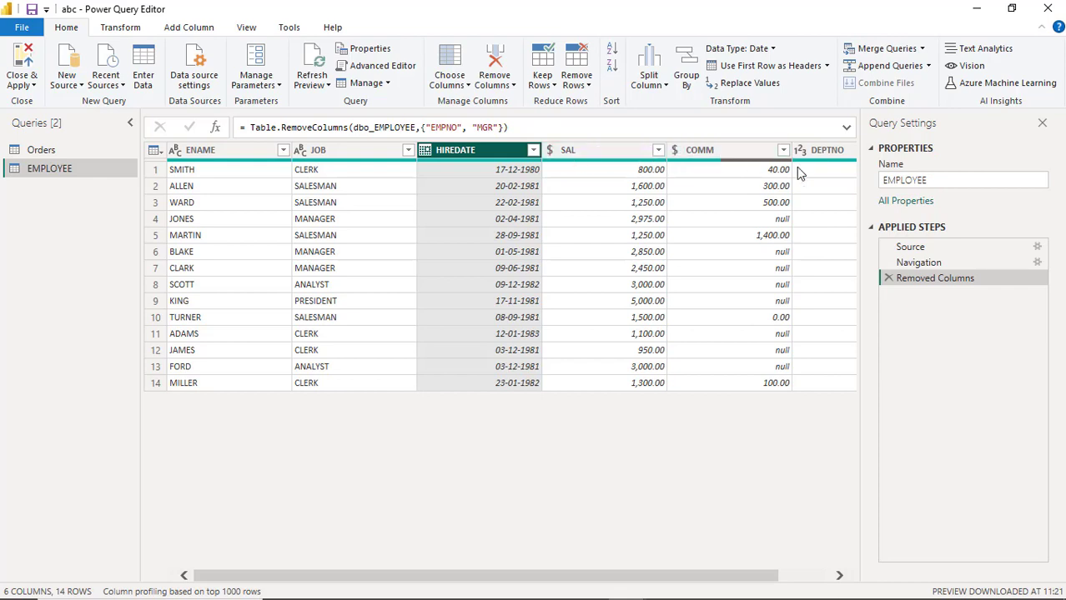
pyautogui.click(817, 148)
pyautogui.rightClick(820, 150)
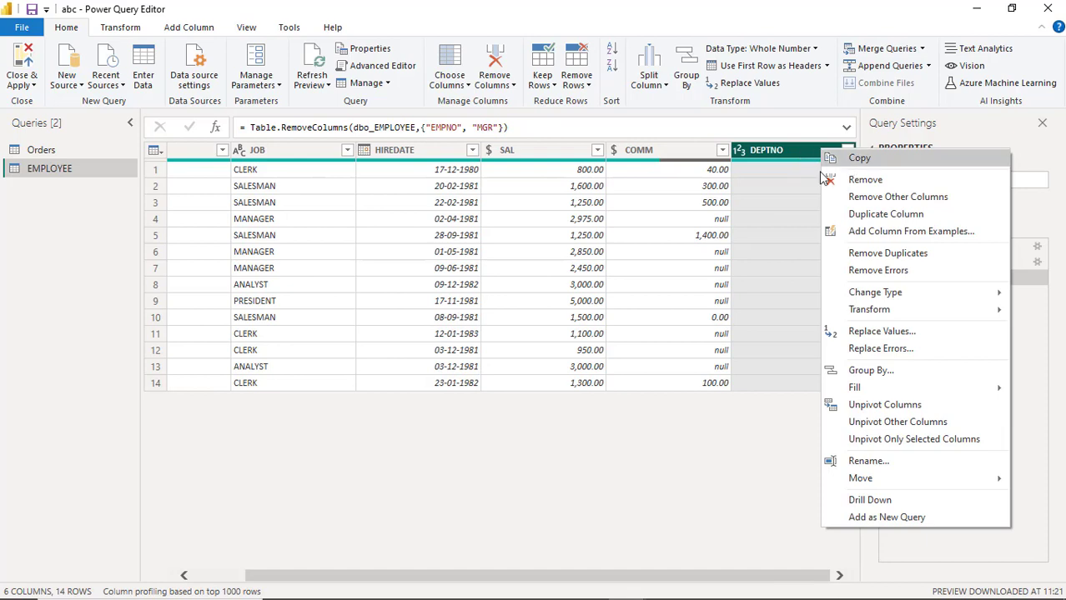
pyautogui.click(868, 184)
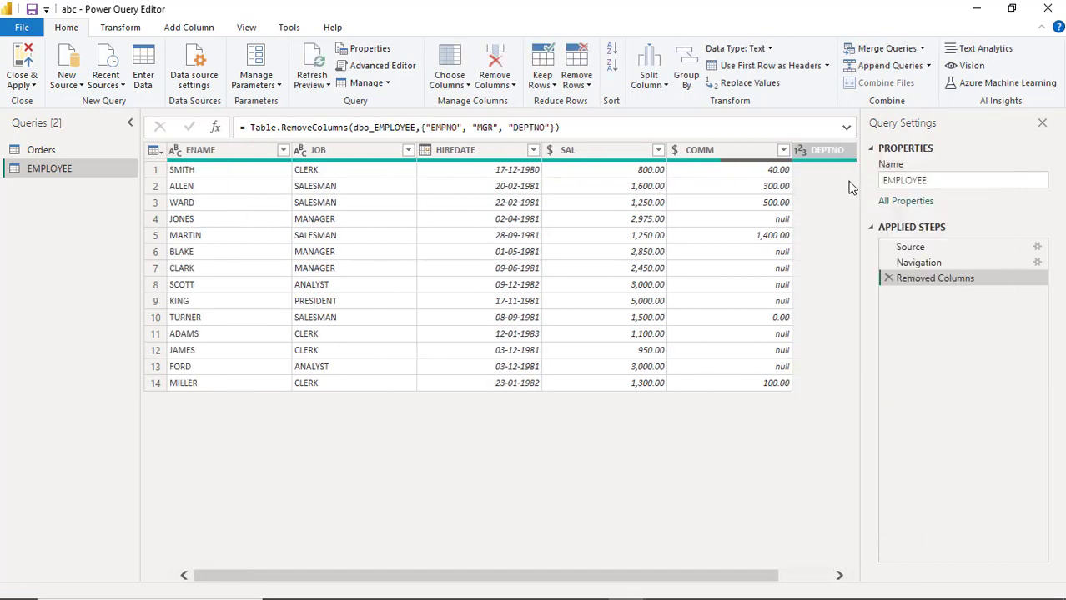
pyautogui.rightClick(728, 152)
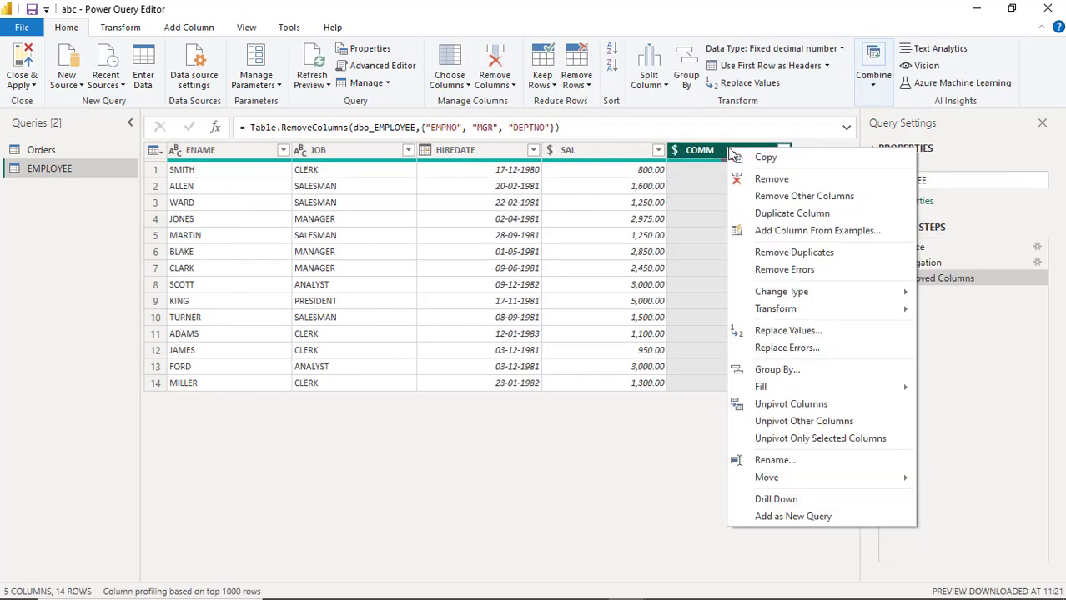
pyautogui.click(778, 182)
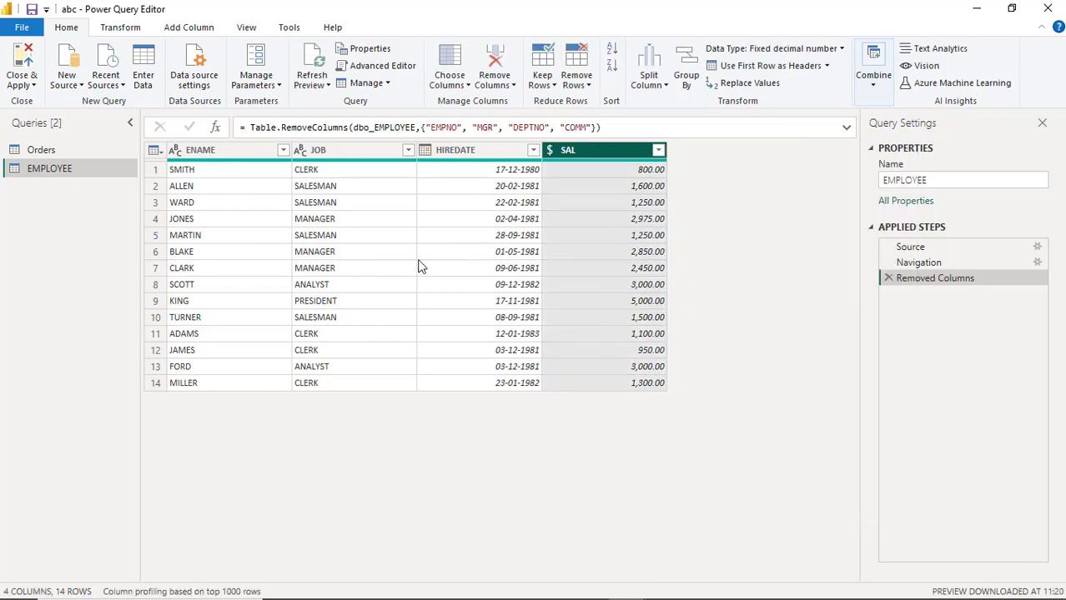
# Filter PRESIDENT out of the EMPLOYEE query's JOB column, and close the query editor while applying the changes.
pyautogui.click(408, 150)
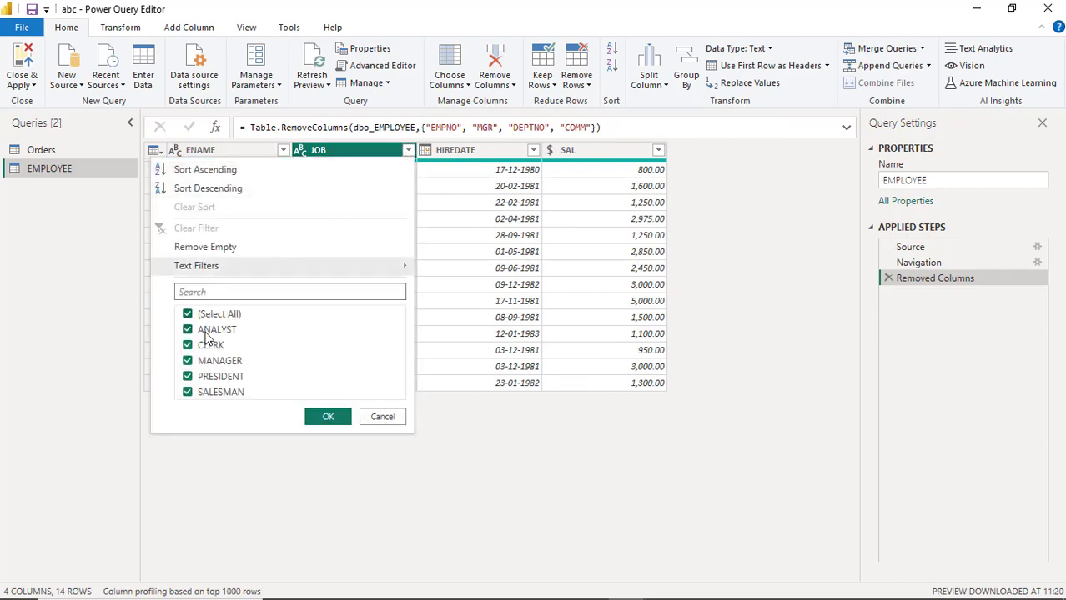
pyautogui.click(188, 346)
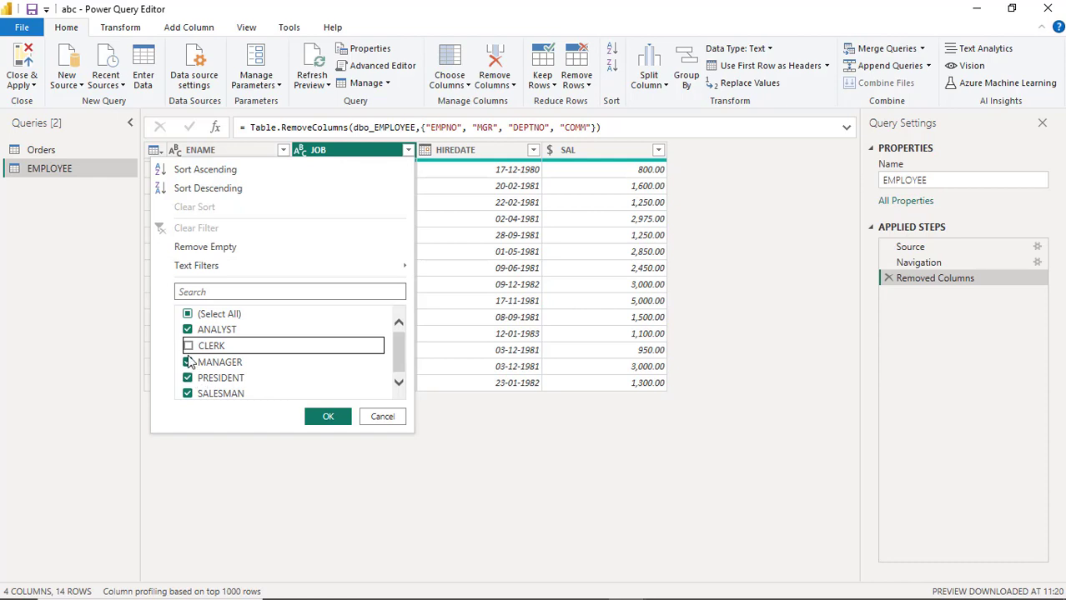
pyautogui.click(187, 345)
pyautogui.click(189, 378)
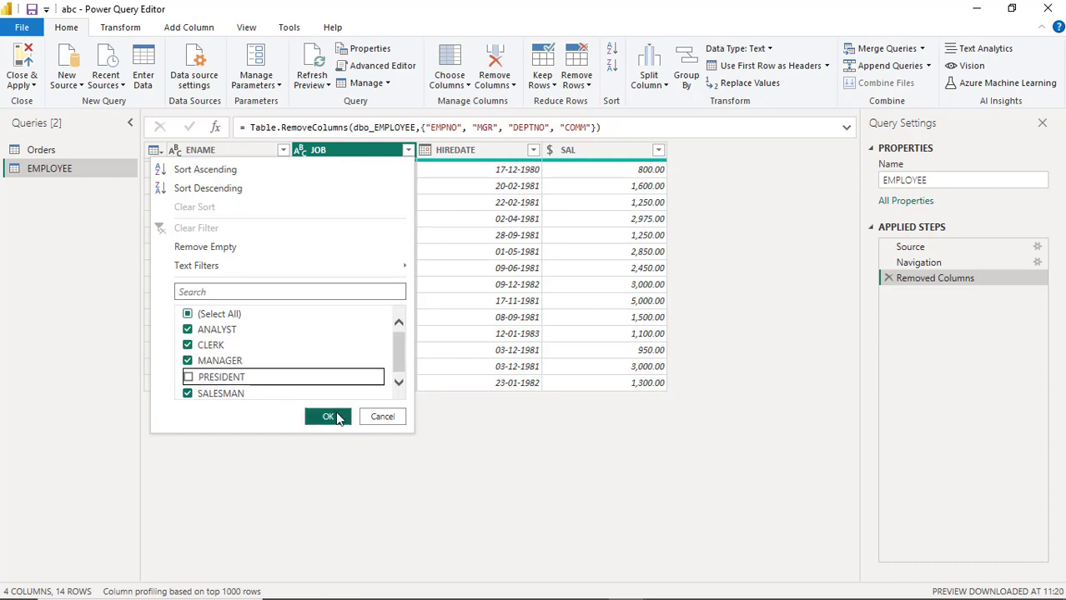
pyautogui.click(329, 417)
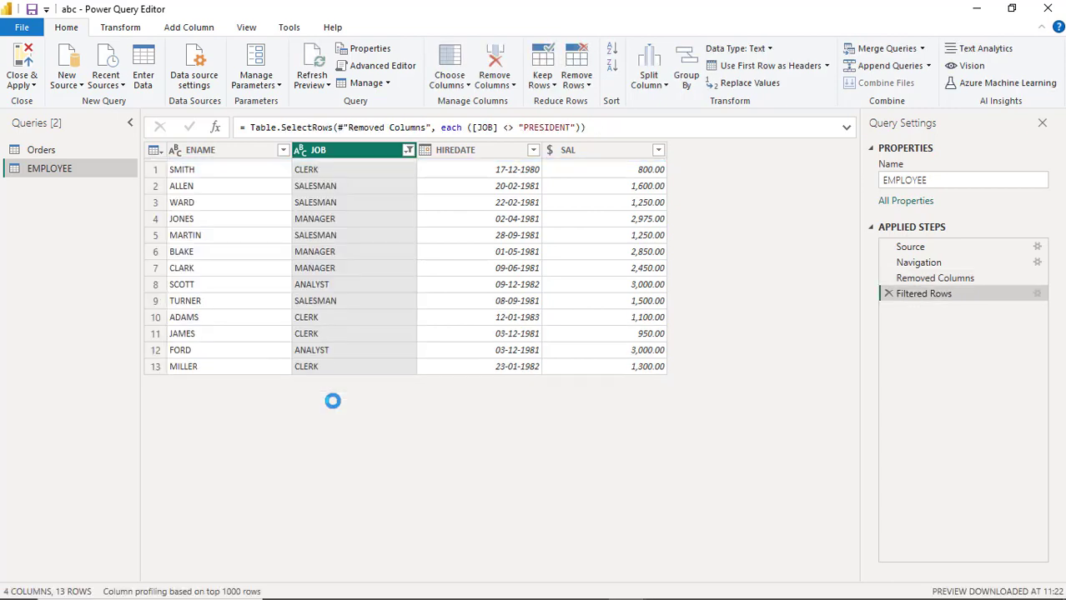
pyautogui.click(20, 62)
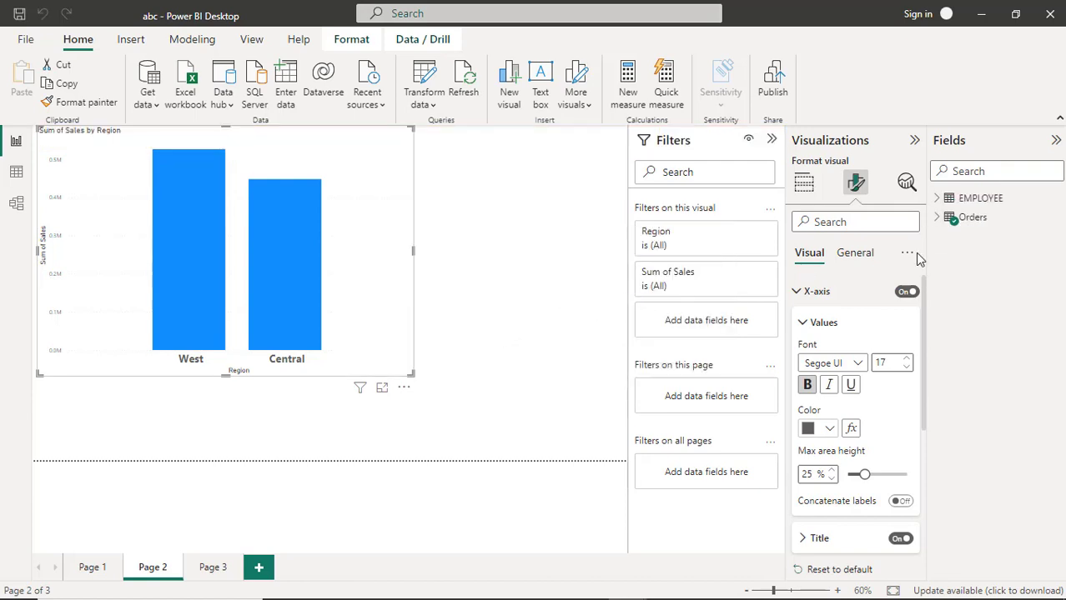
# Build a pie chart of the sum of SAL by JOB from EMPLOYEE on a new report page, and enlarge it.
pyautogui.click(939, 199)
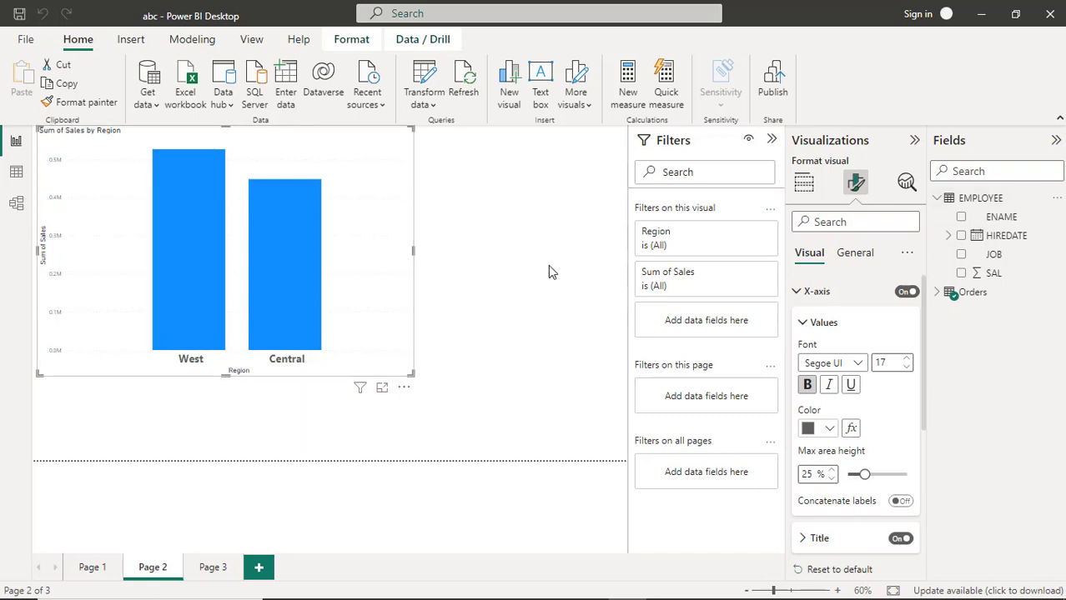
pyautogui.click(260, 568)
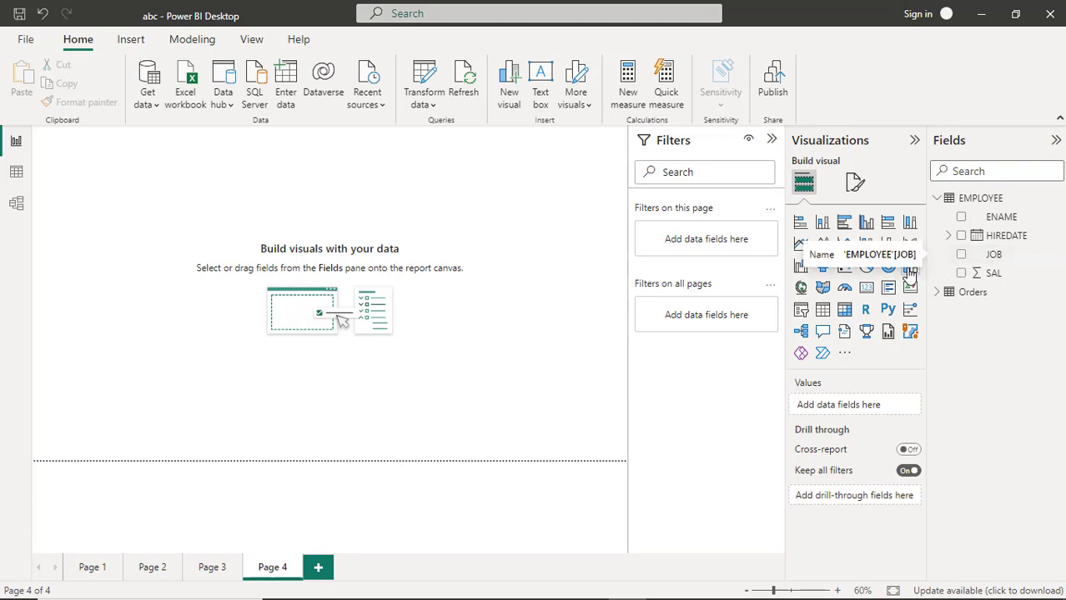
pyautogui.click(866, 265)
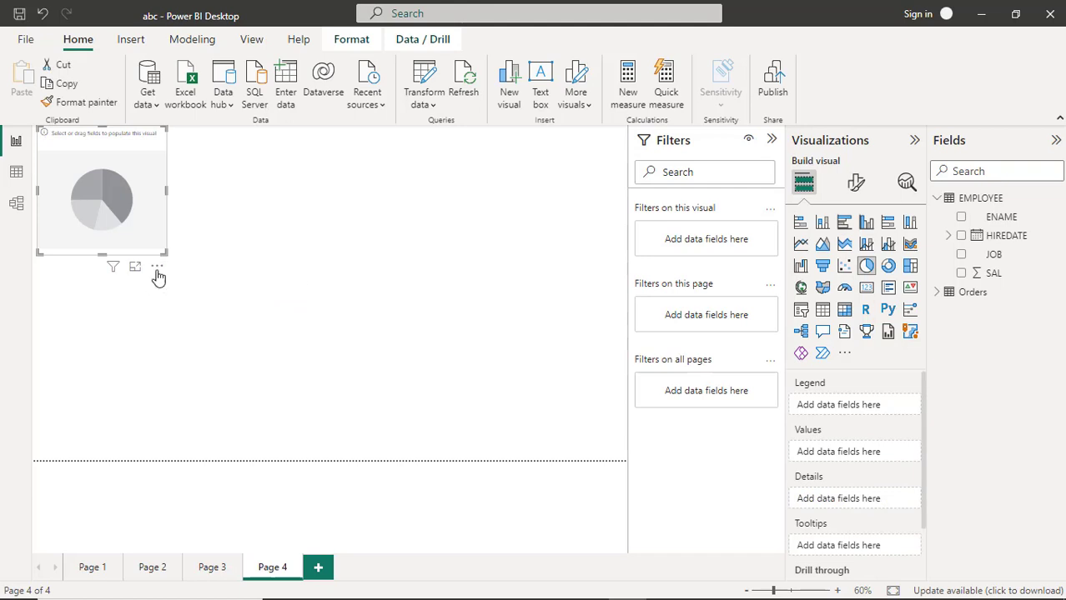
pyautogui.moveTo(165, 250); pyautogui.dragTo(392, 368)
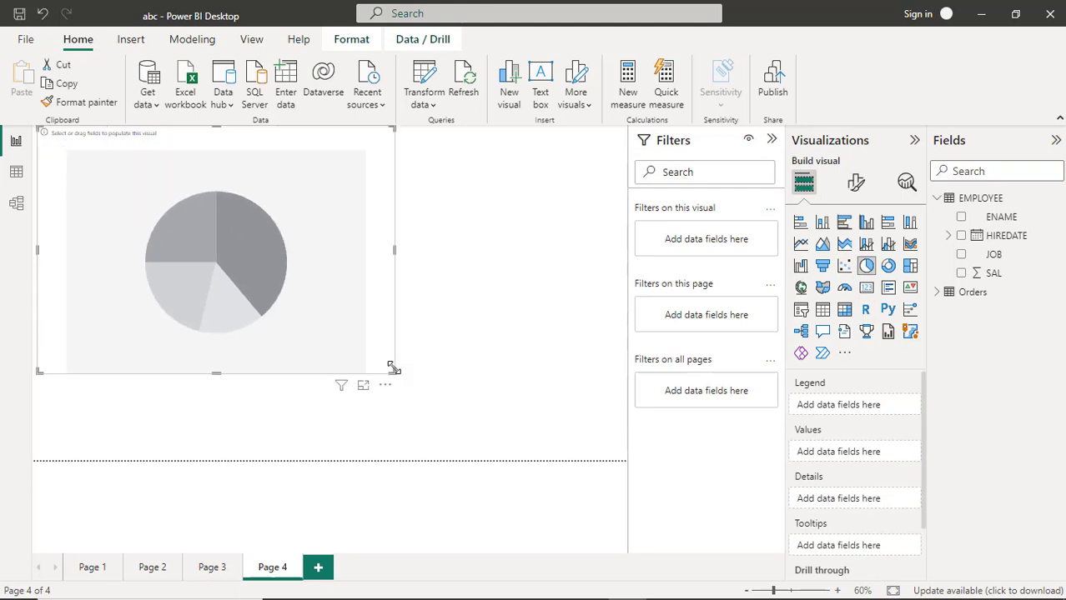
pyautogui.click(960, 254)
pyautogui.click(961, 273)
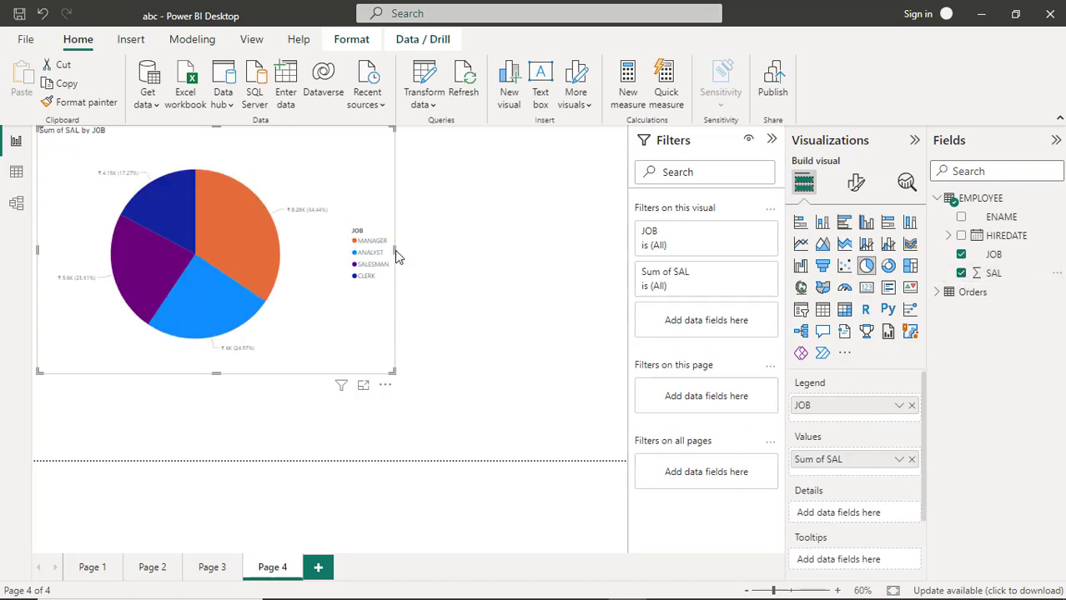
pyautogui.moveTo(394, 248); pyautogui.dragTo(541, 271)
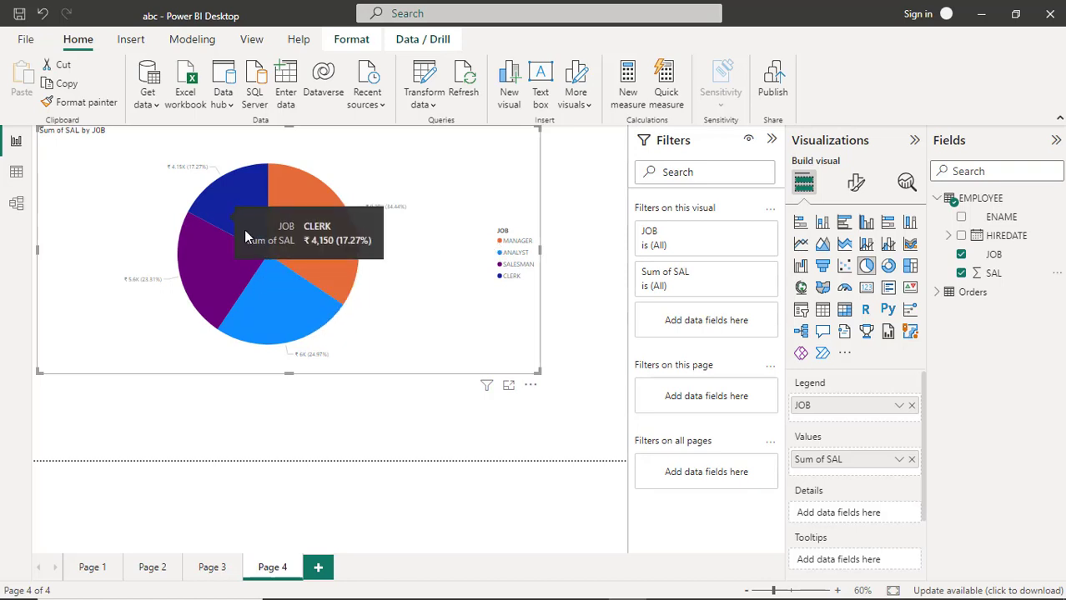
pyautogui.click(899, 459)
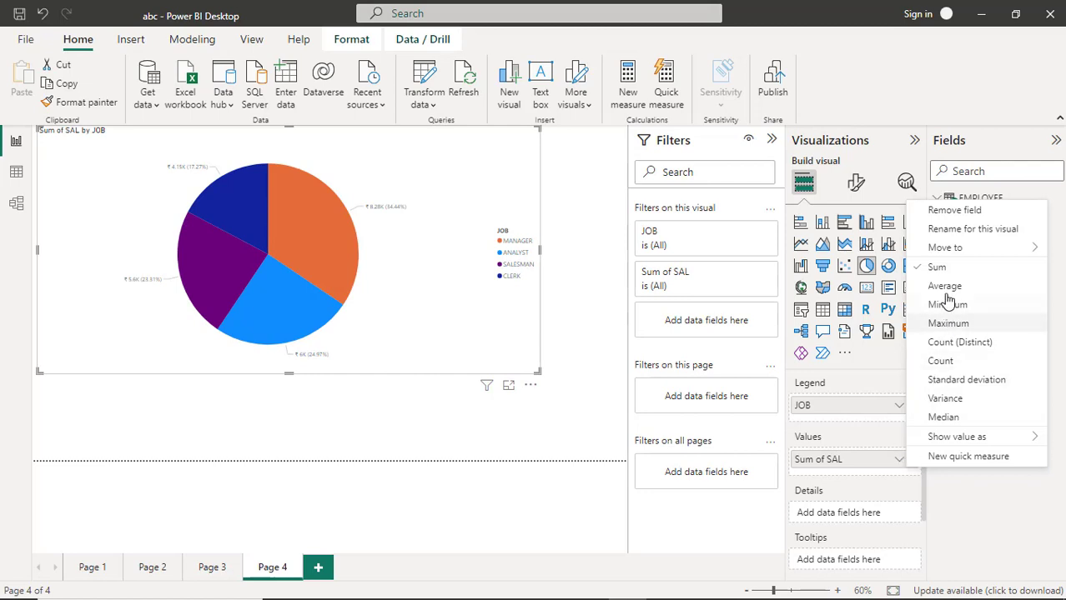
pyautogui.click(840, 459)
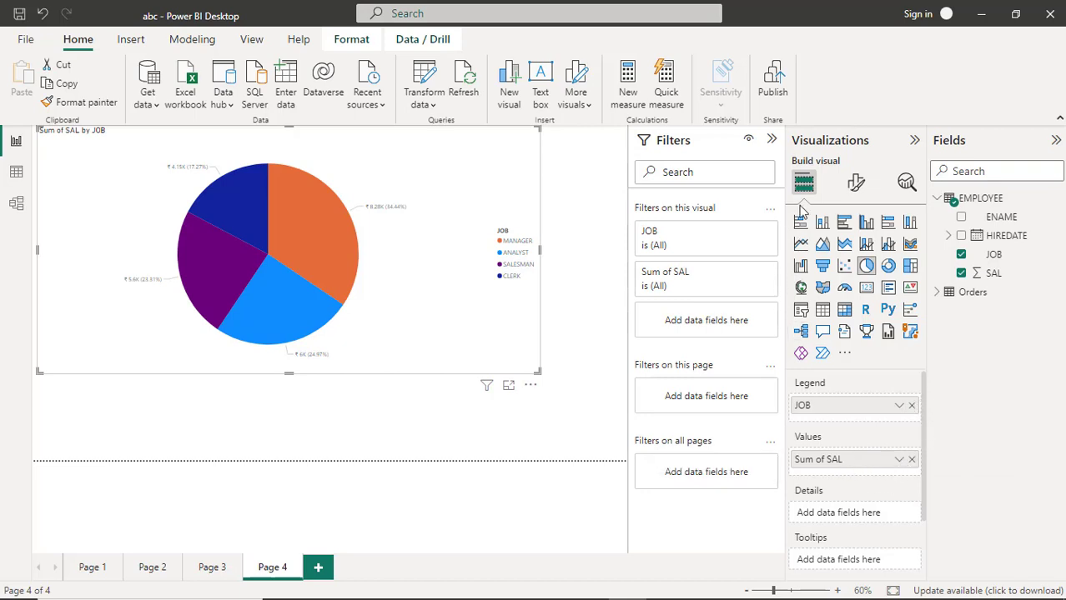
pyautogui.click(898, 407)
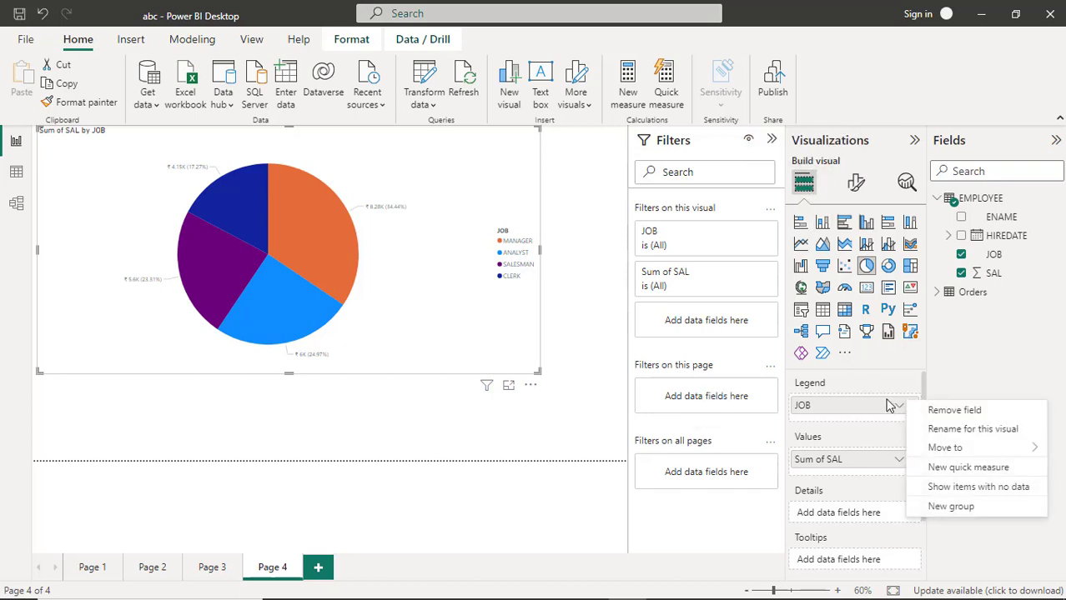
# Make the detail label values of the Sum of SAL by JOB pie chart bold and italic.
pyautogui.click(857, 190)
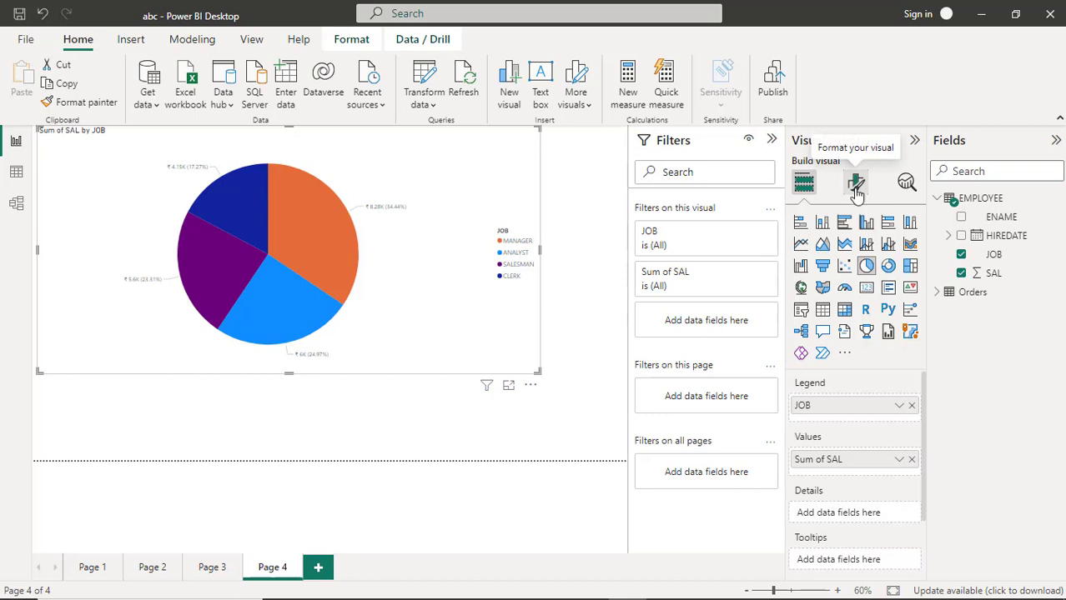
pyautogui.click(857, 188)
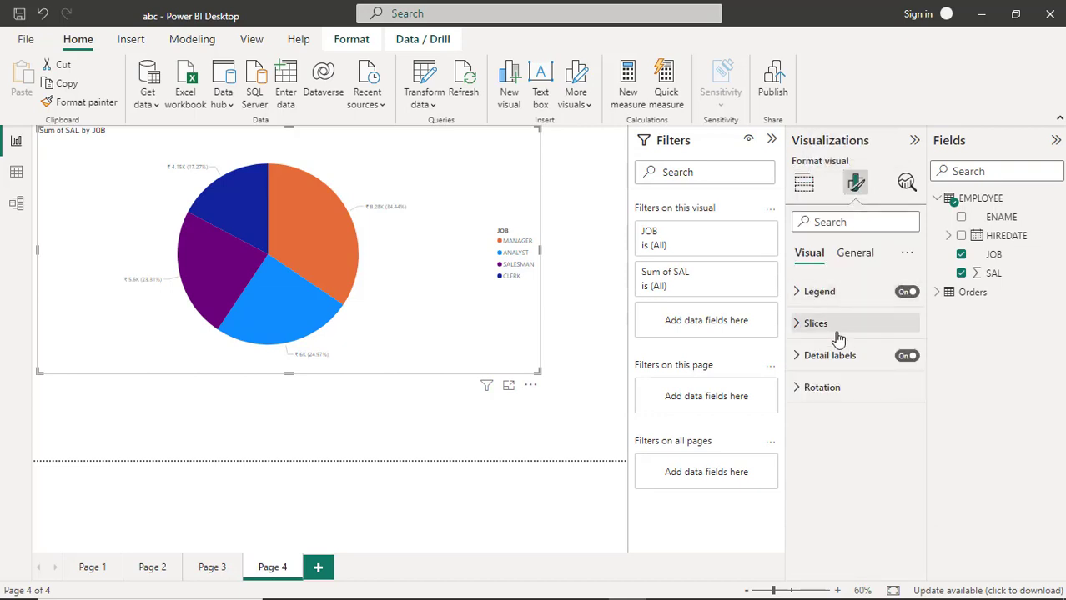
pyautogui.click(798, 359)
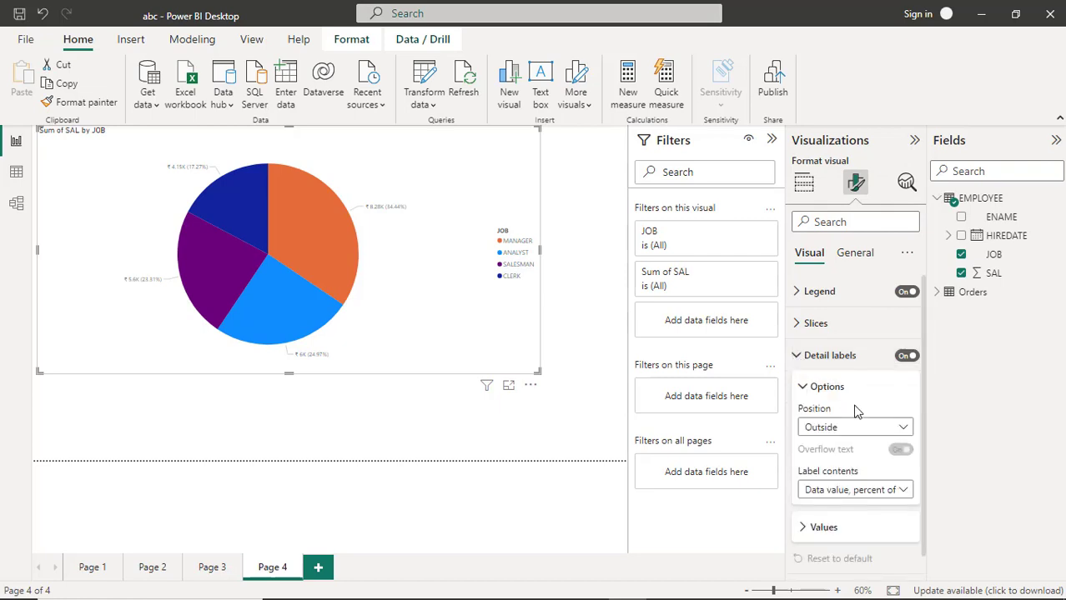
pyautogui.scroll(-1, 868, 417)
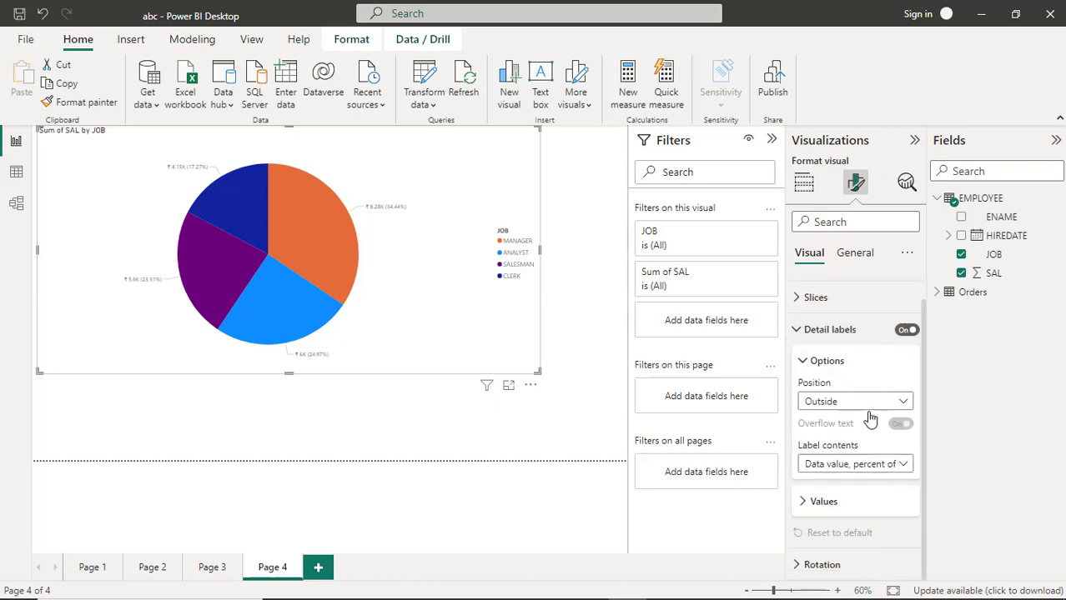
pyautogui.click(804, 504)
pyautogui.scroll(-5, 866, 523)
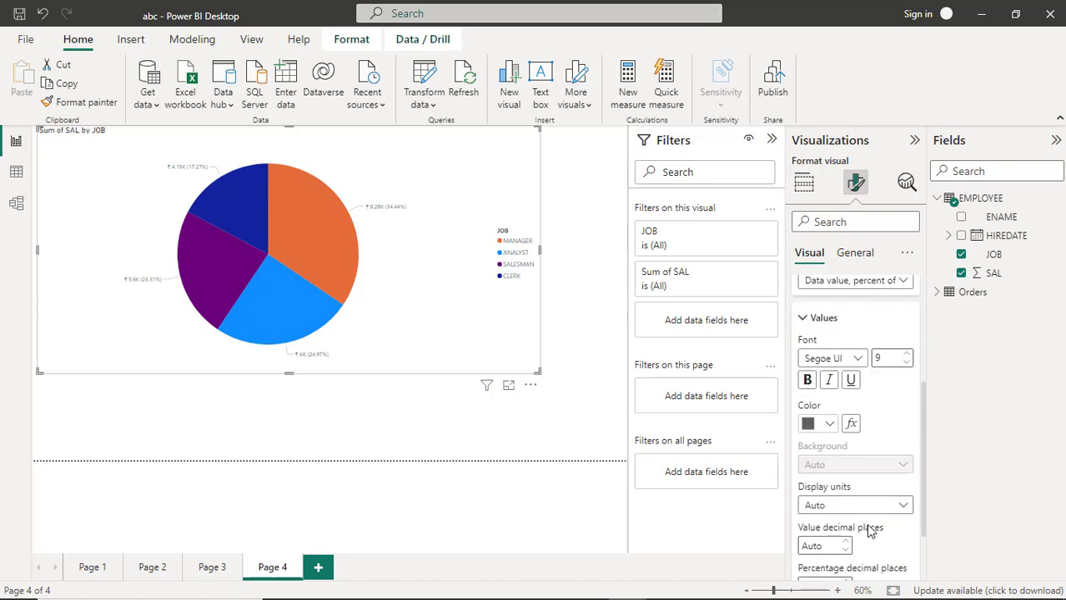
pyautogui.click(808, 382)
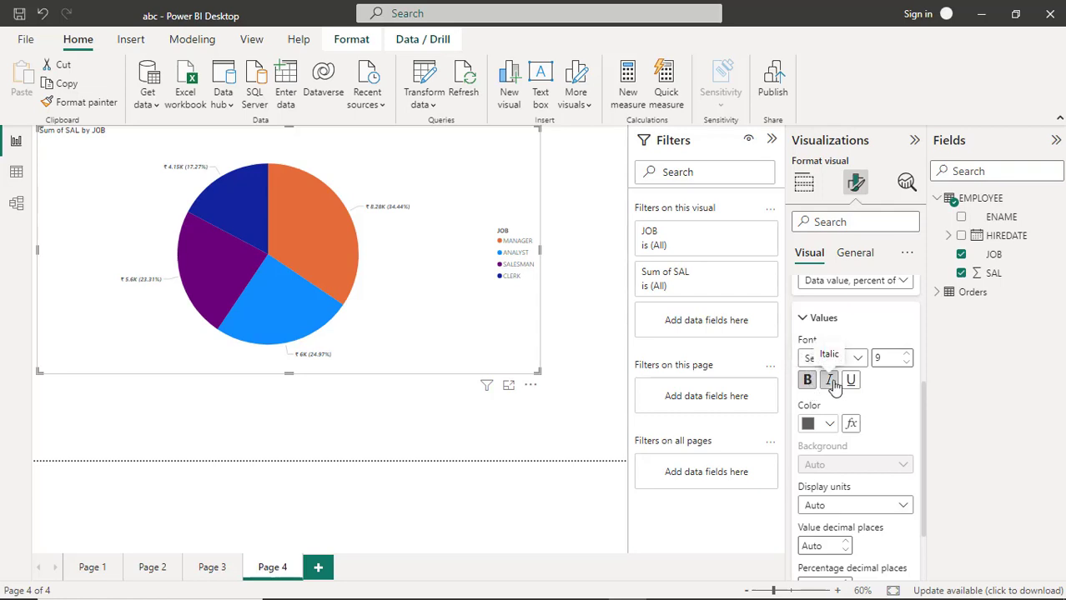
pyautogui.click(831, 384)
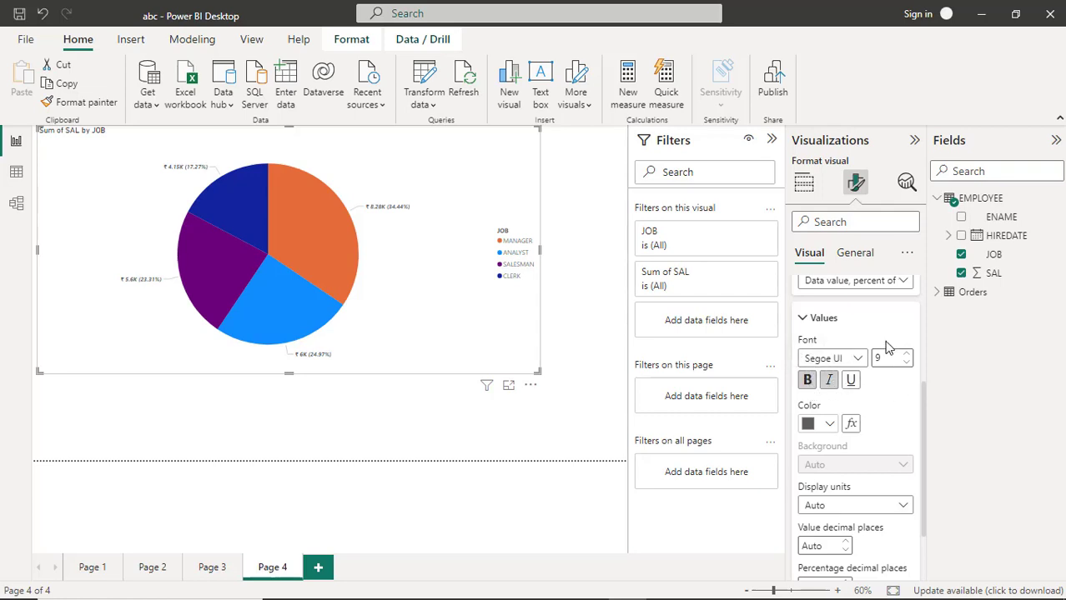
# Increase the font size of the pie chart's detail label values to 18.
pyautogui.scroll(-2, 882, 366)
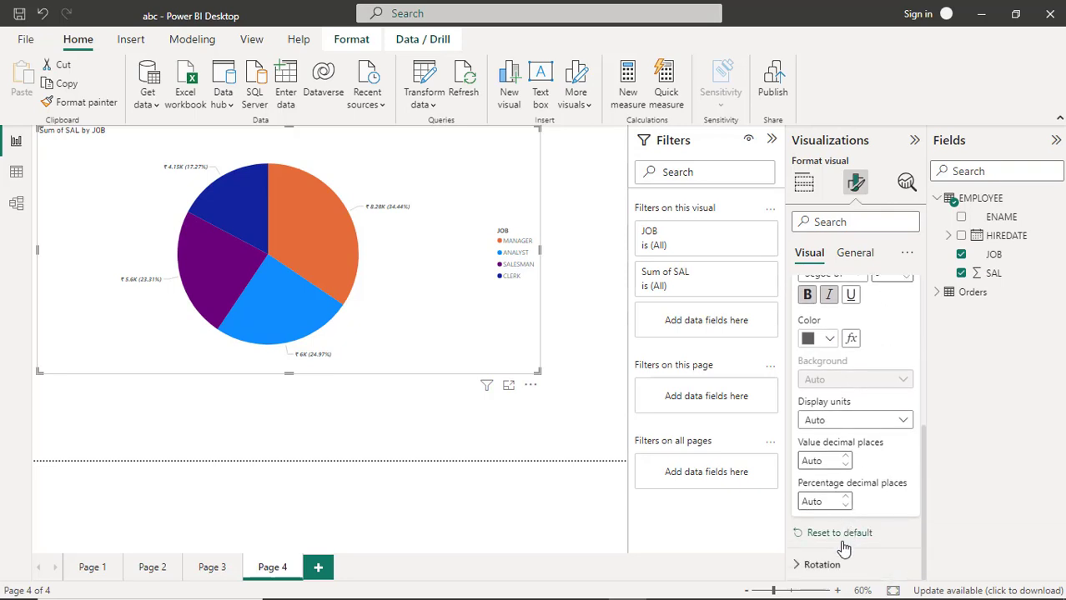
pyautogui.scroll(1, 893, 392)
pyautogui.scroll(2, 891, 383)
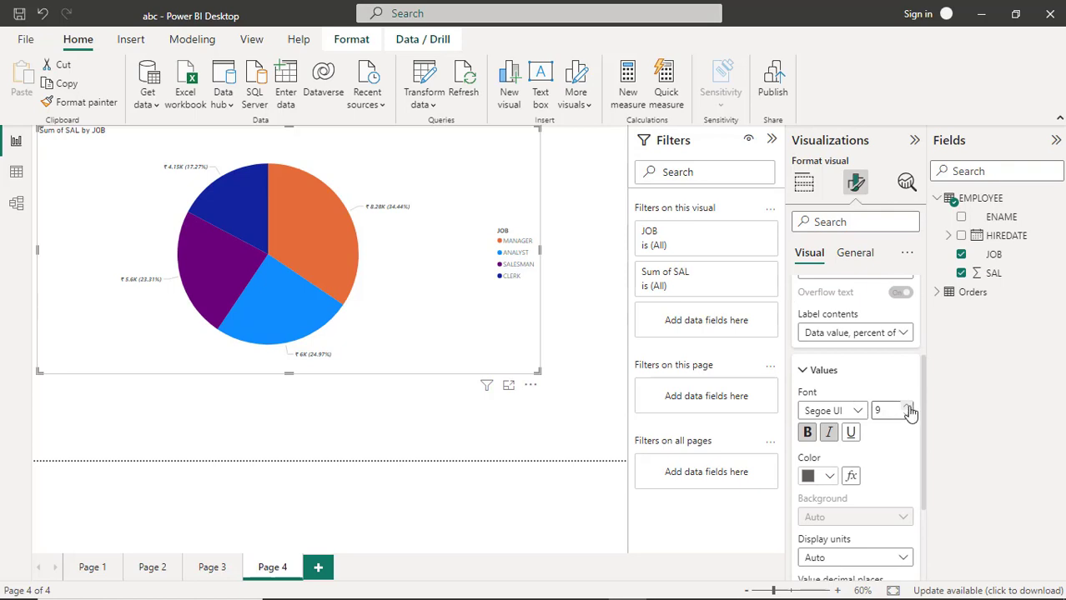
pyautogui.click(908, 407)
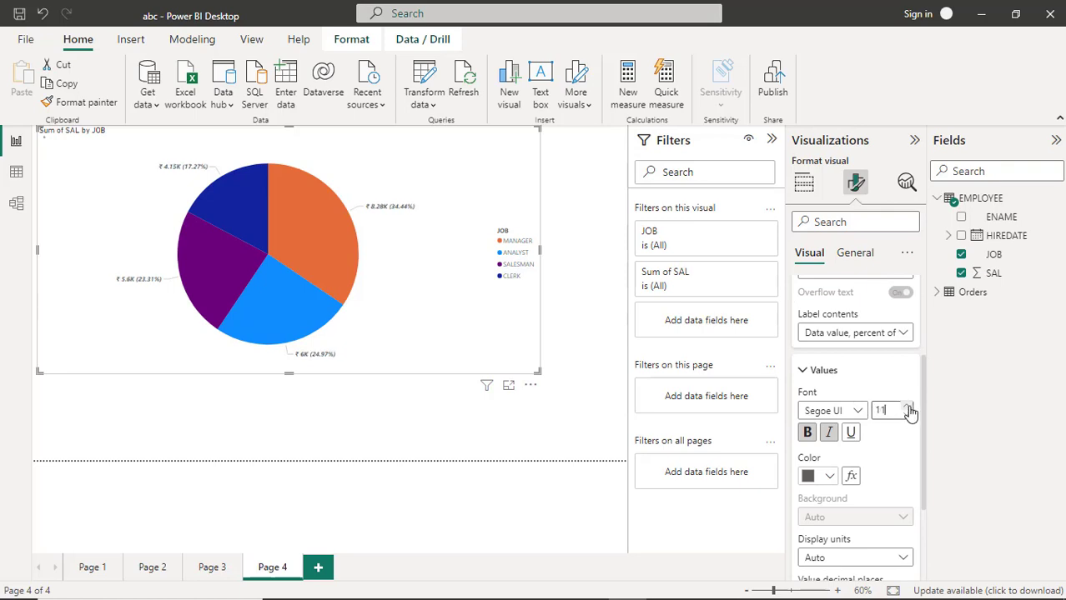
pyautogui.click(908, 408)
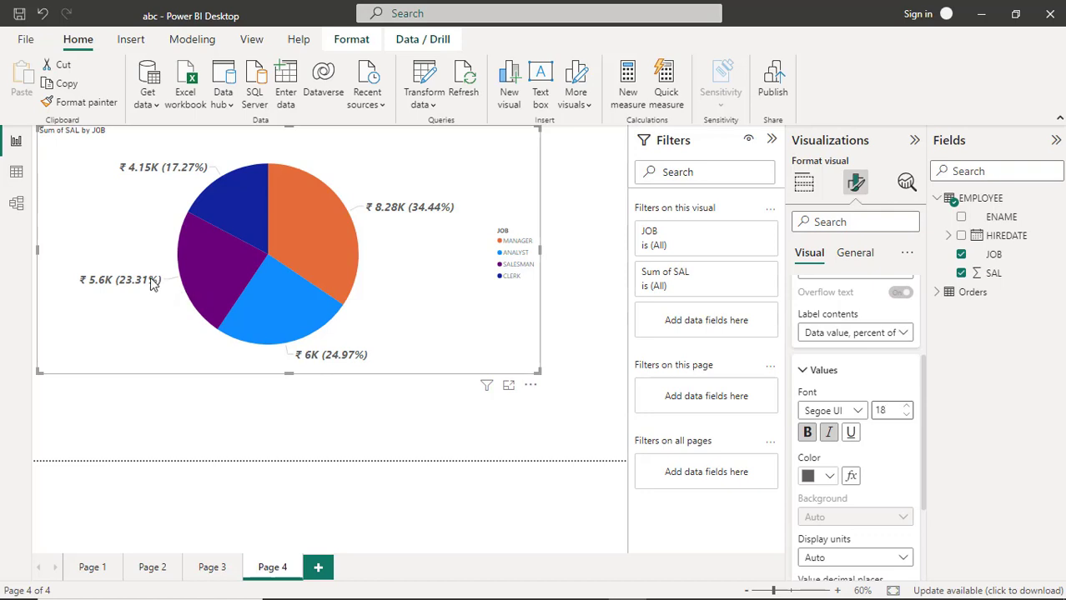
pyautogui.moveTo(146, 282)
pyautogui.moveTo(239, 197)
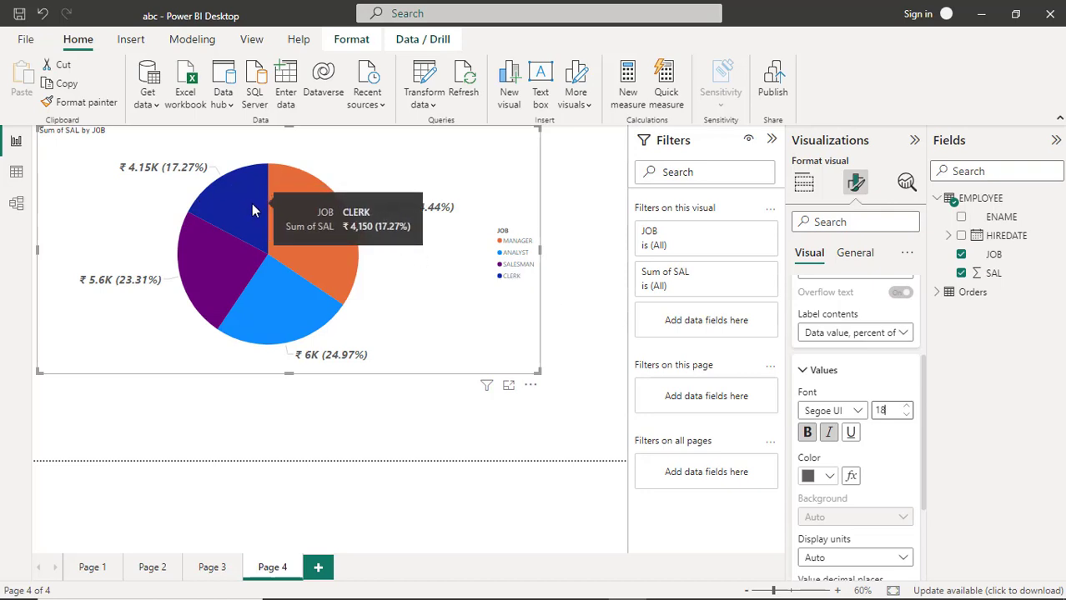